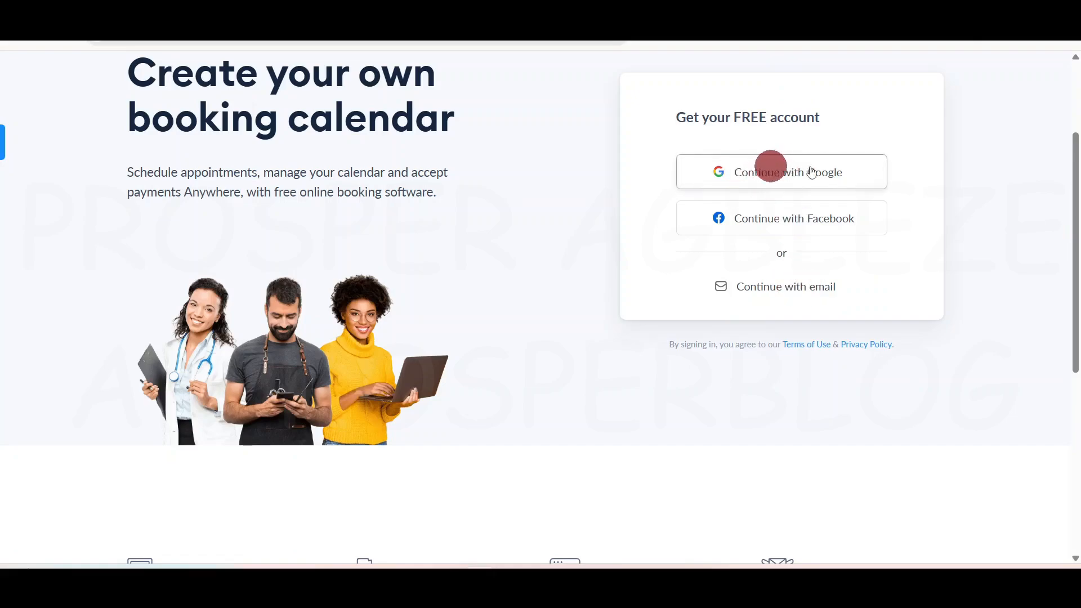
Step: Sign up for Setmore by email with a full name, email address and password
click(794, 286)
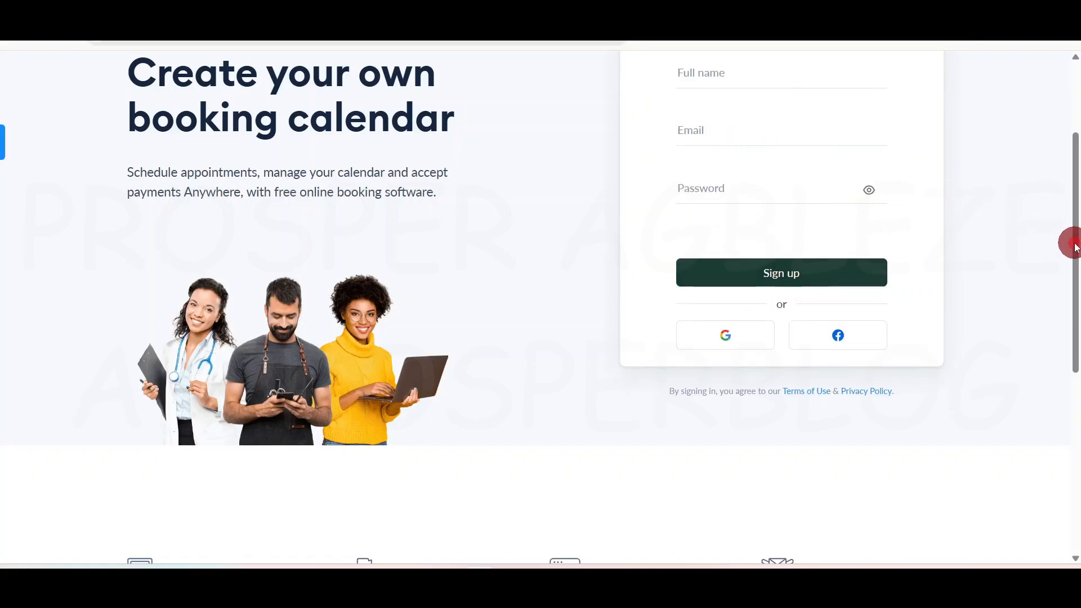
drag(1076, 247, 1073, 204)
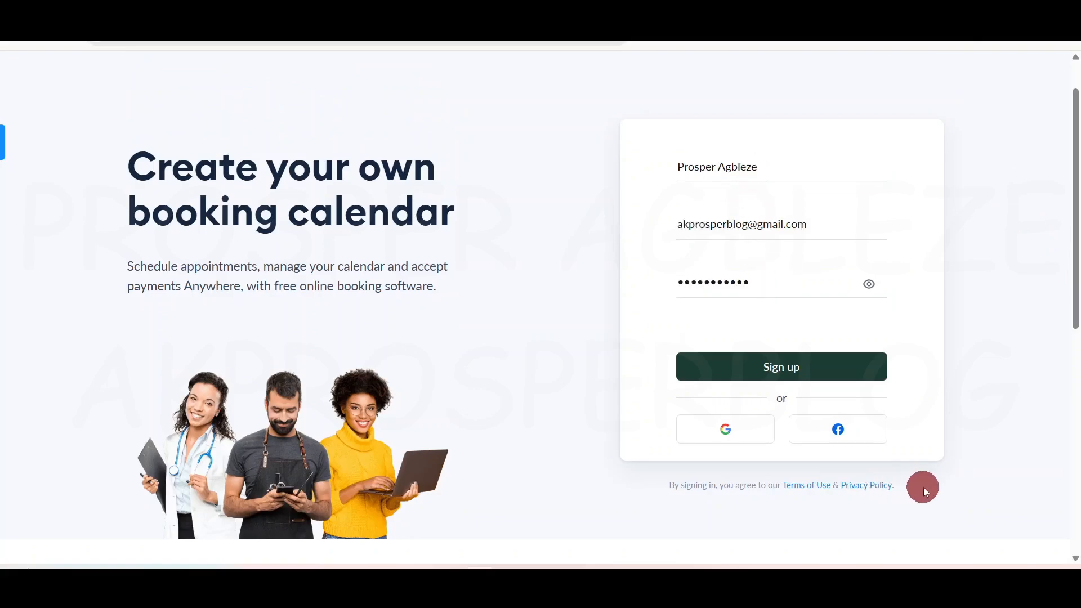
click(787, 367)
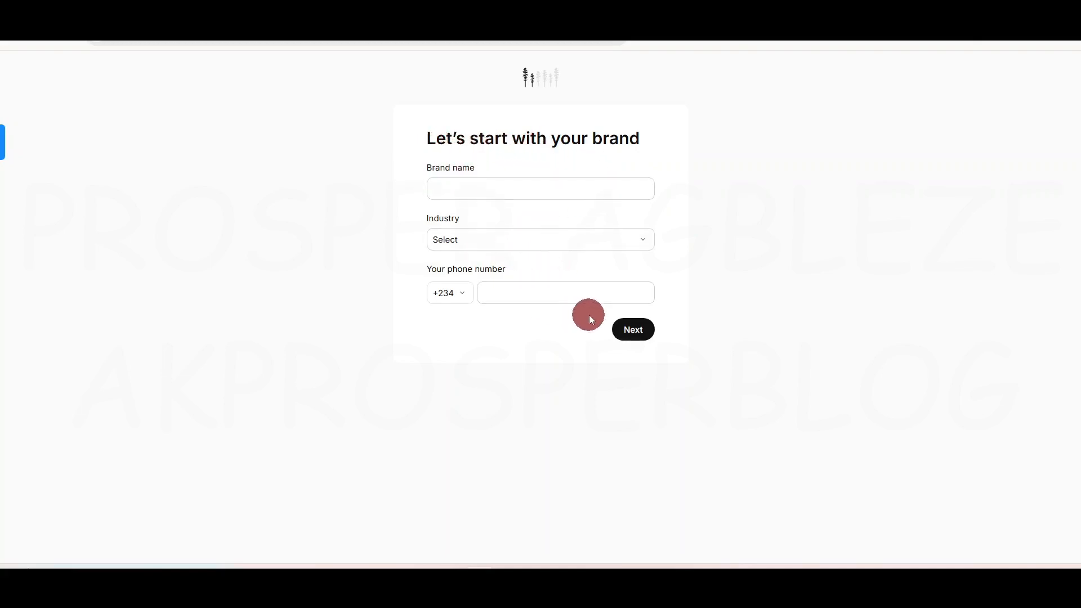
Step: Choose Legal as the brand's industry
click(515, 188)
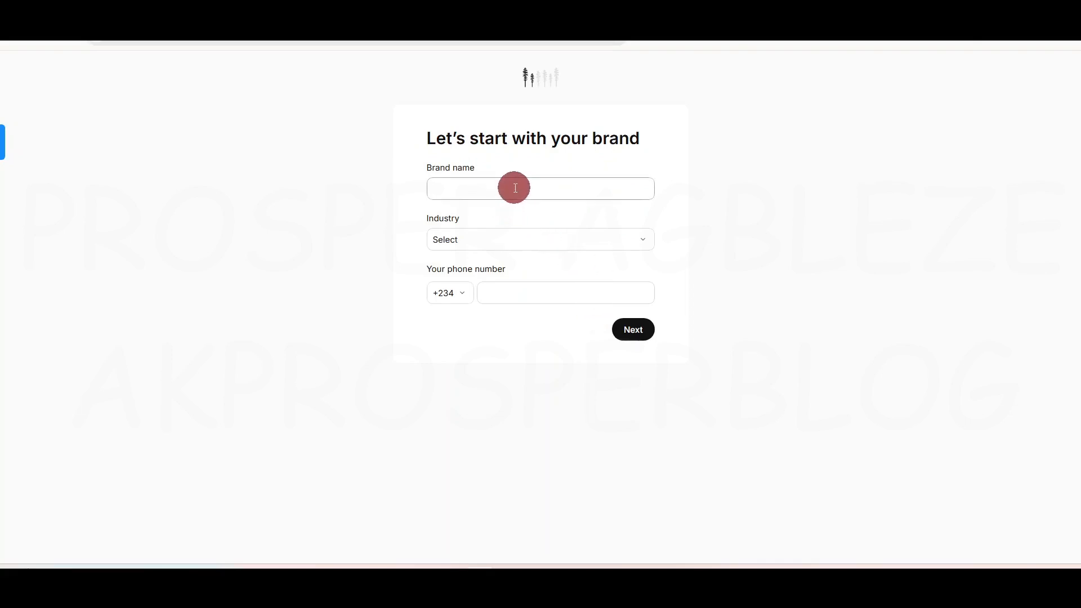
click(515, 188)
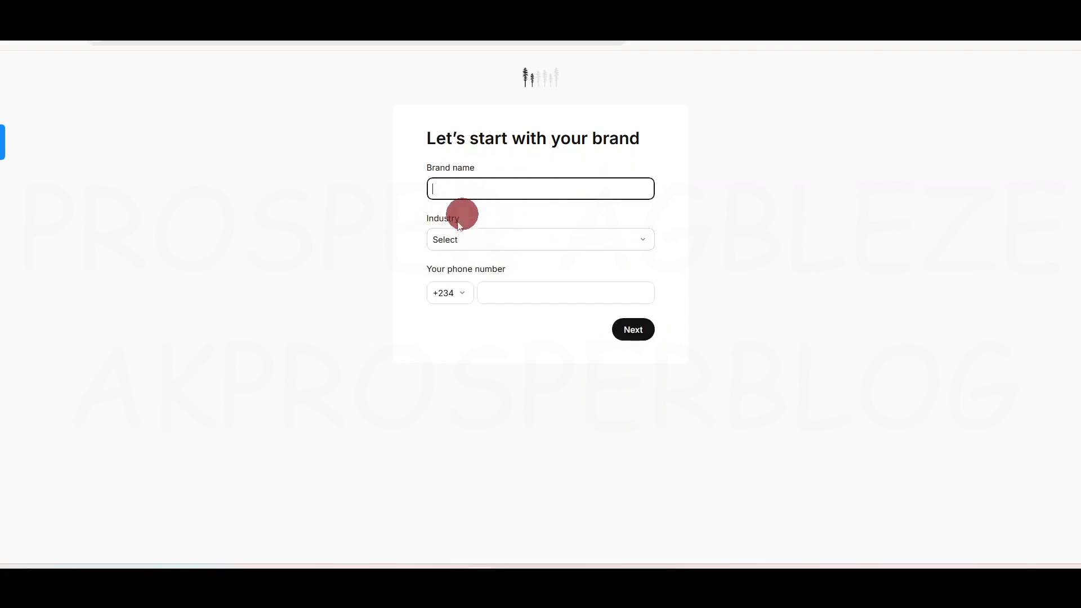
click(639, 242)
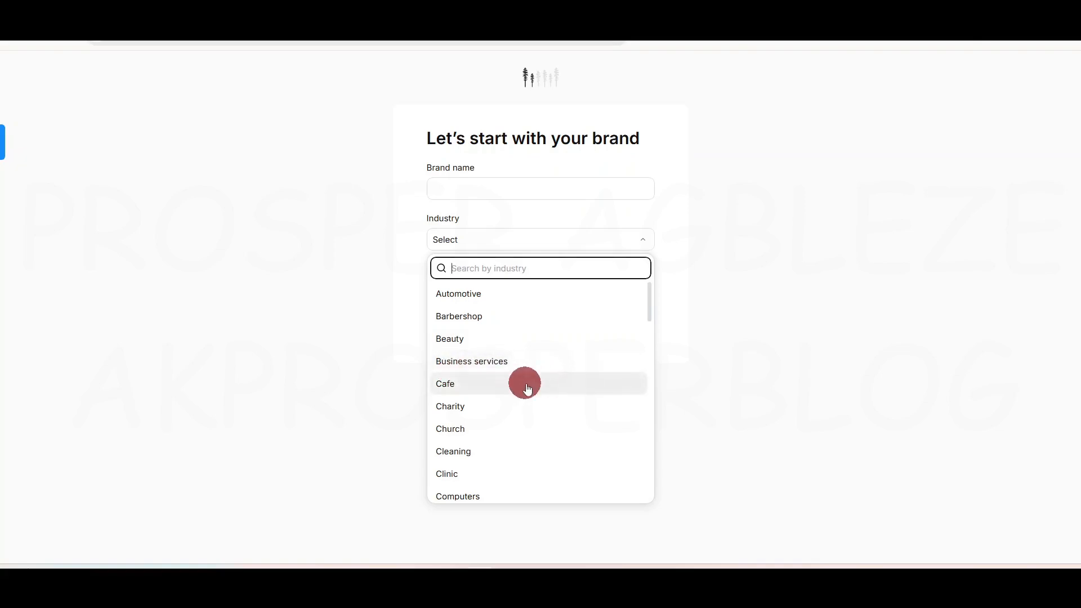
scroll(565, 392, down, 10)
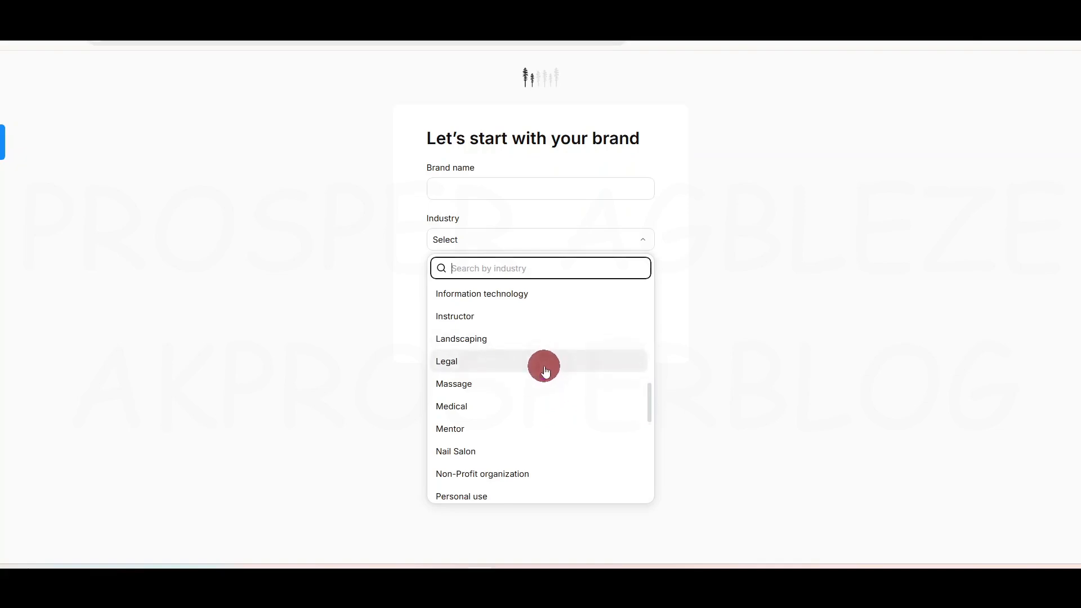
scroll(542, 366, down, 5)
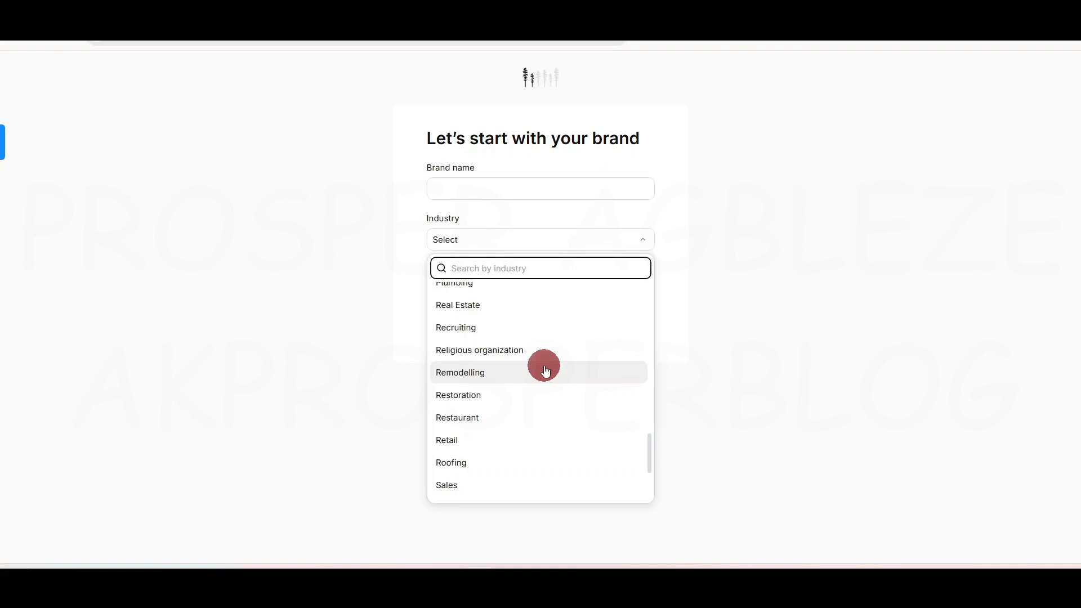
scroll(544, 369, down, 3)
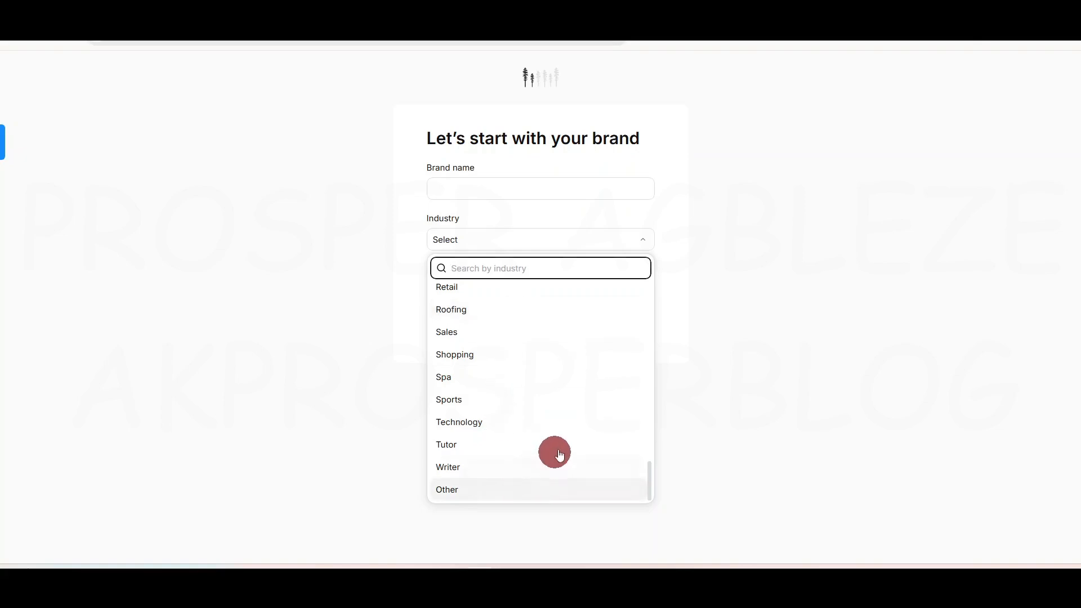
scroll(561, 442, up, 4)
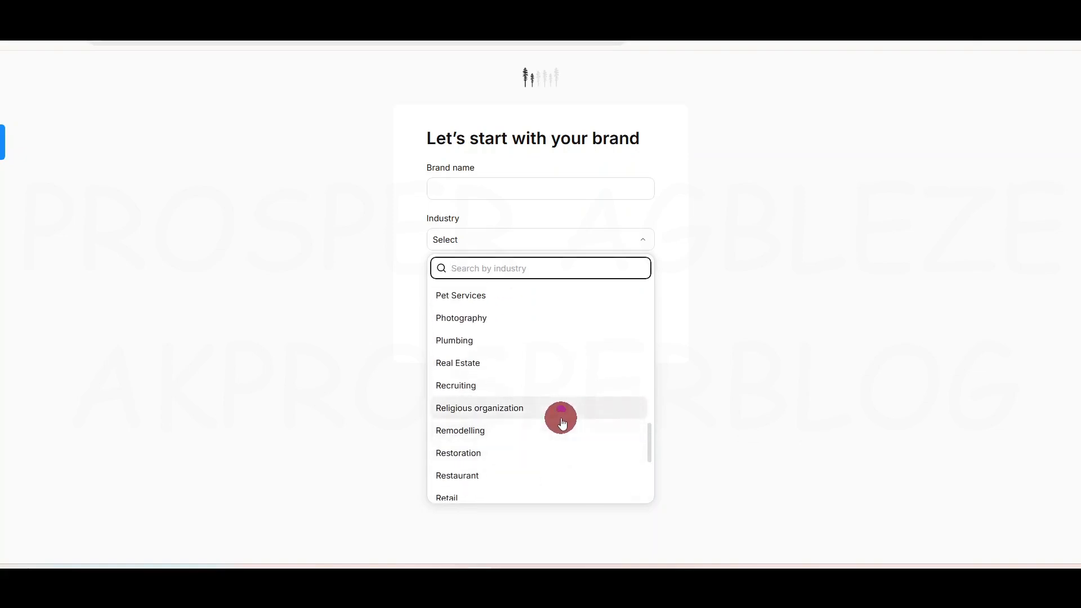
scroll(561, 420, up, 4)
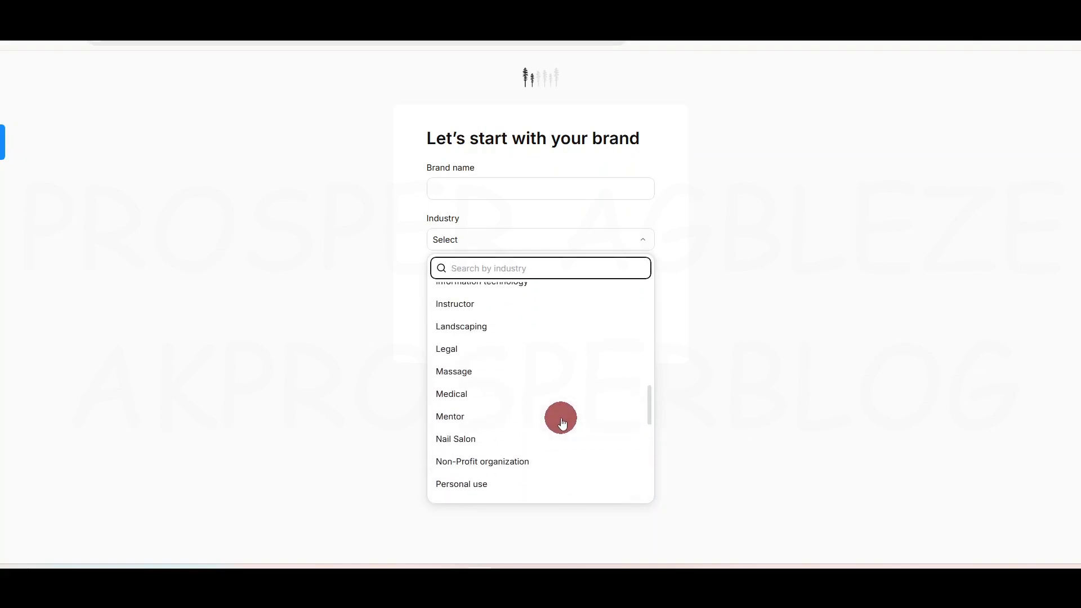
click(491, 349)
Step: Enter the brand name 'Prosper Law' and the business phone number, then continue
click(519, 182)
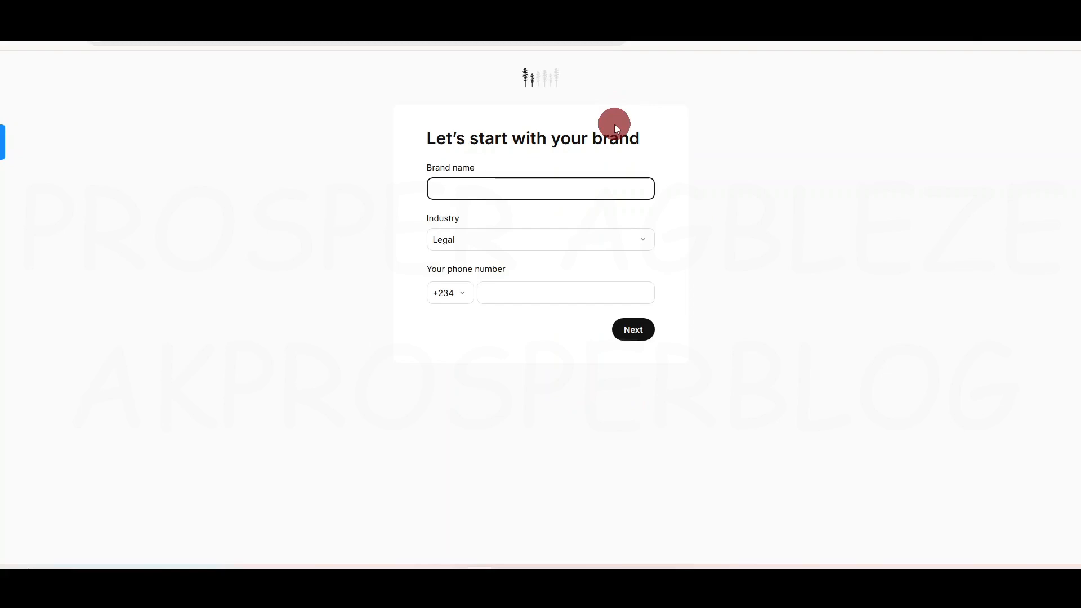
text(Prosper Le)
key(BackSpace)
key(BackSpace)
key(BackSpace)
text(Law)
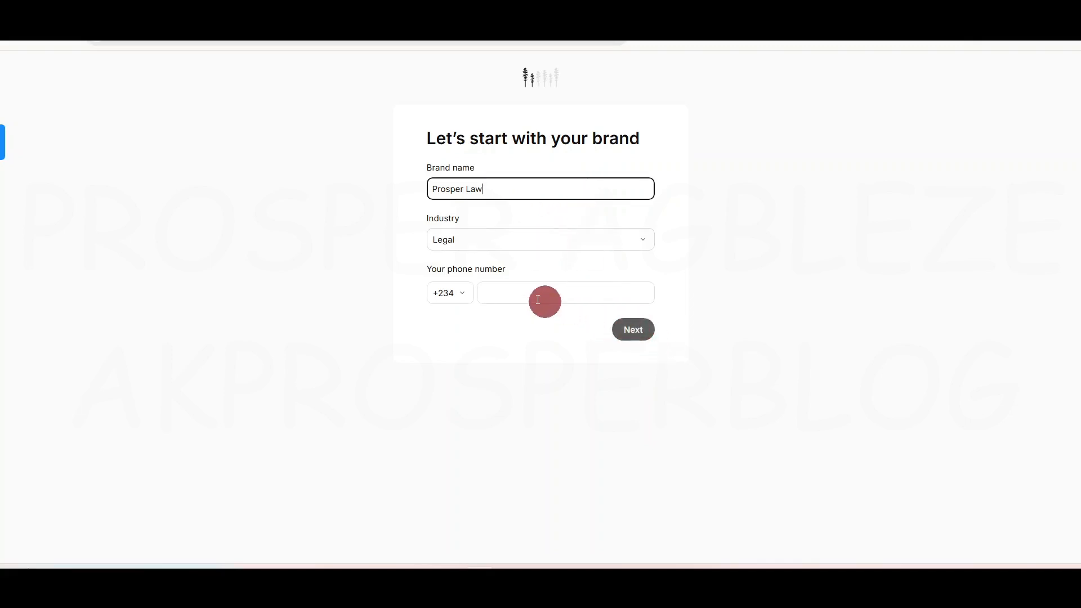
click(566, 295)
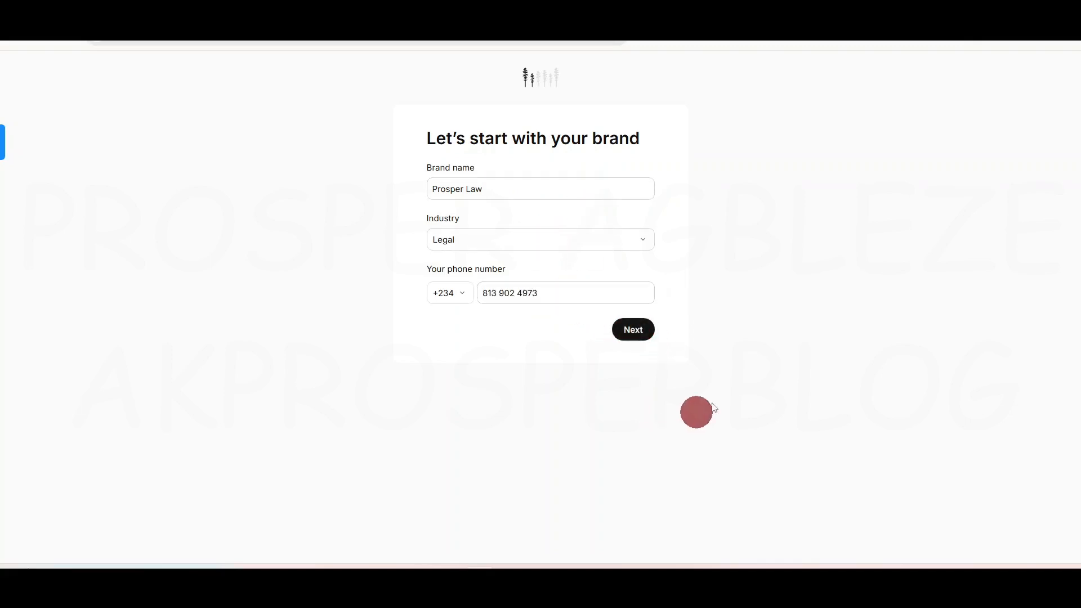
click(635, 330)
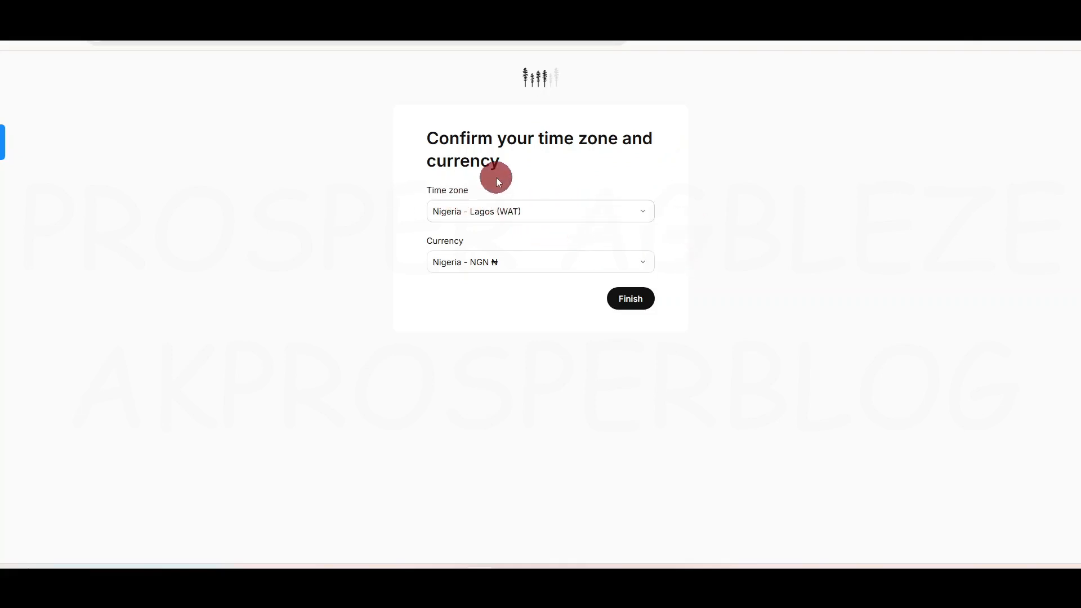
Step: Keep the Nigeria - Lagos (WAT) time zone and Nigeria - NGN currency, and finish setup
click(554, 216)
click(555, 219)
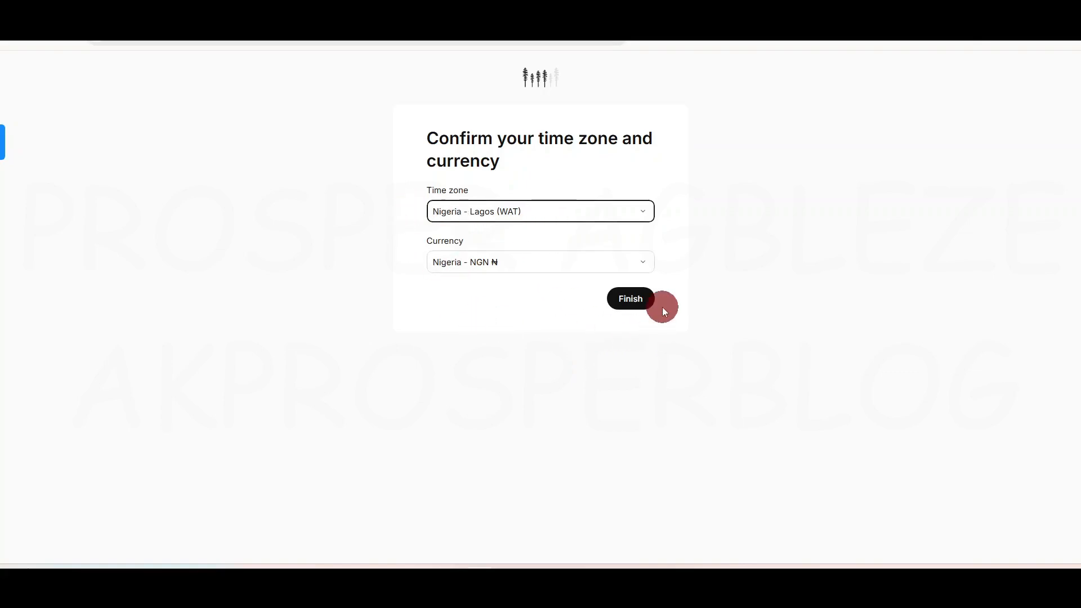
click(626, 302)
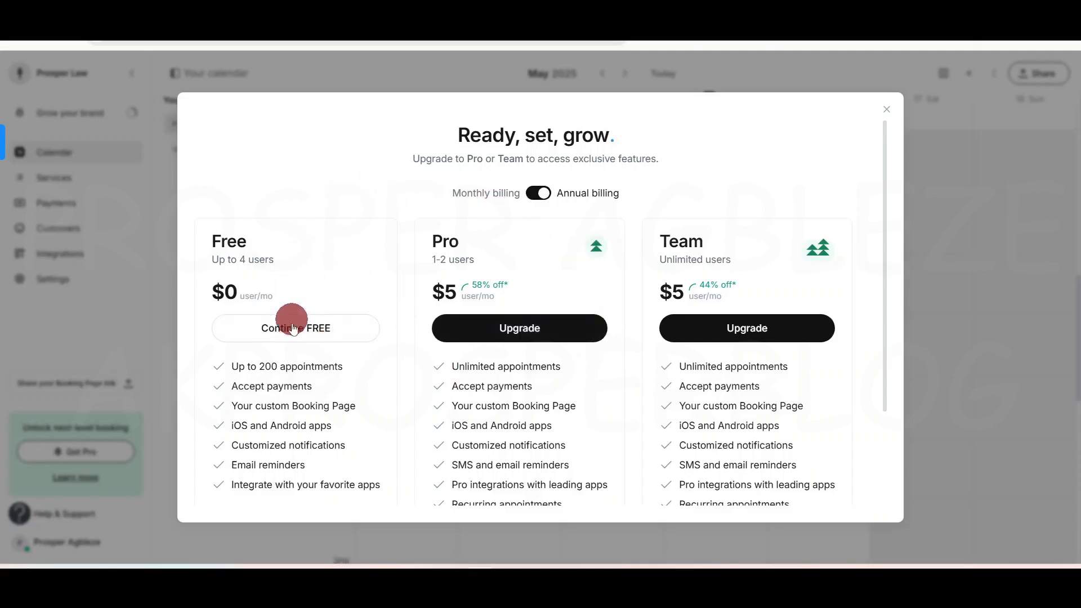
Step: Continue on the free plan to the weekly calendar, then collapse and re-expand the sidebar
click(566, 331)
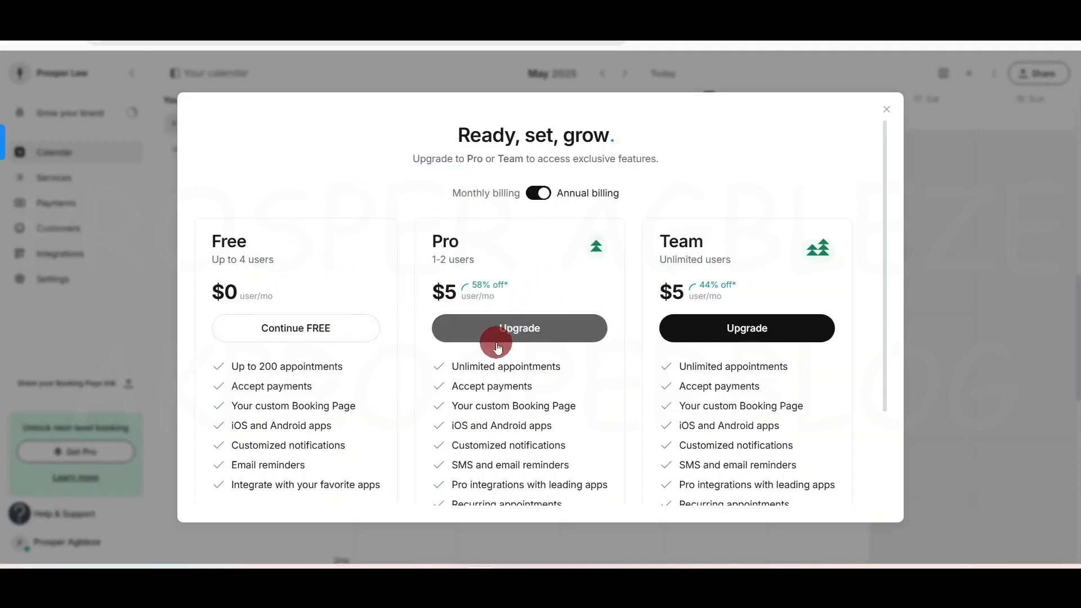
click(293, 333)
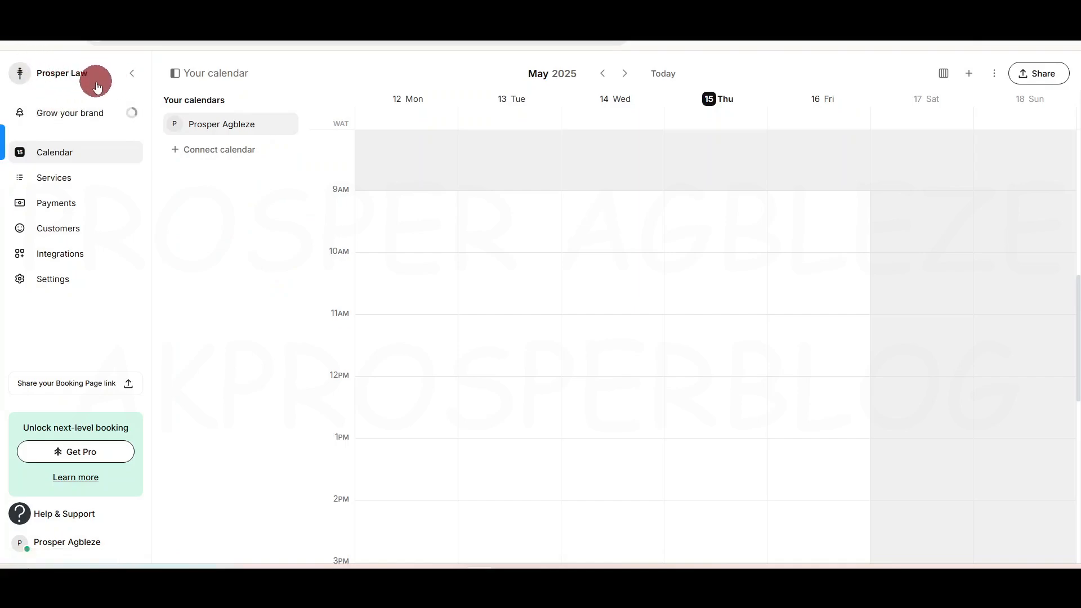
click(133, 75)
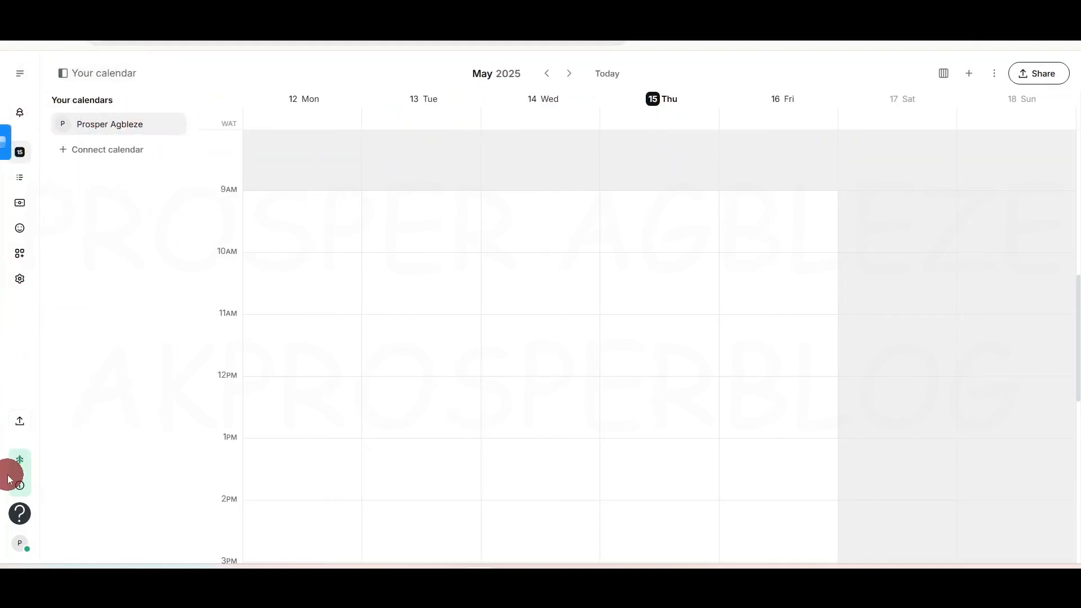
click(24, 77)
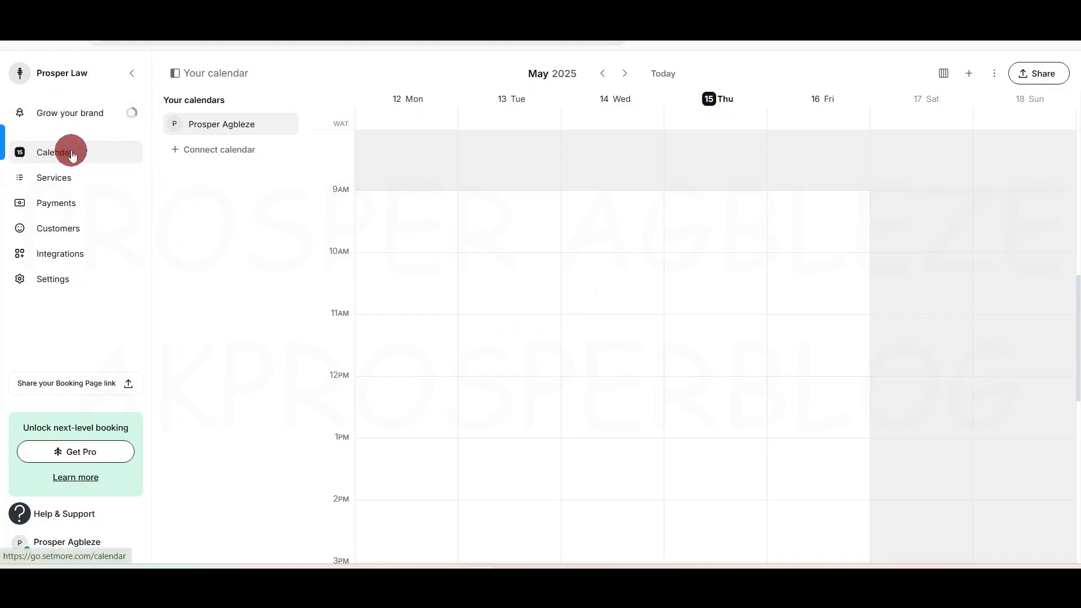
Step: Go to Services, showing the 15-, 30- and 60-minute meetings, and open the add menu
click(54, 178)
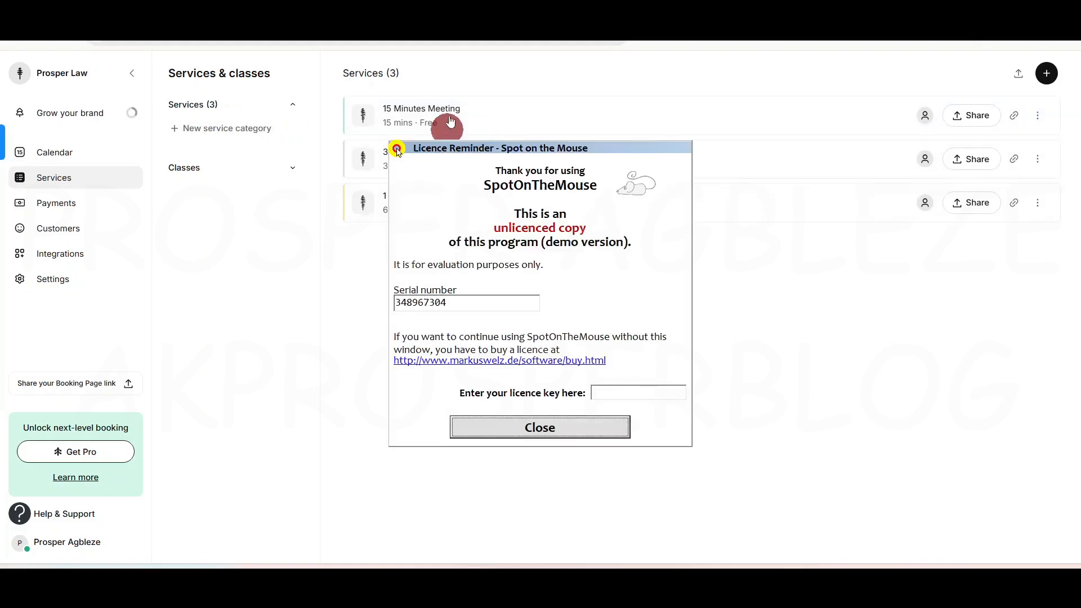
click(561, 422)
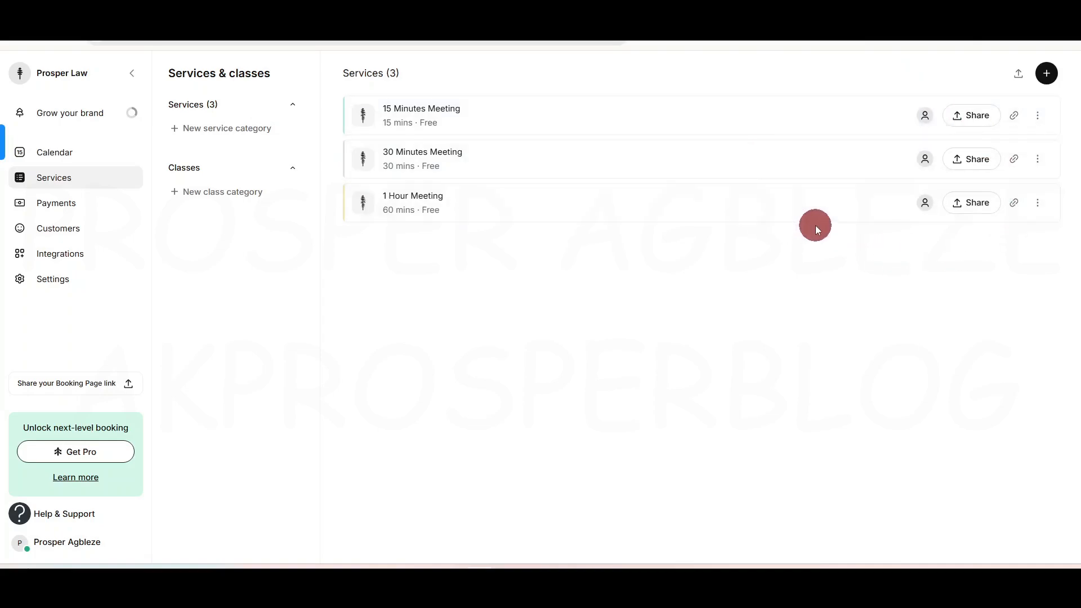
click(1048, 74)
Step: Start a new service and apply the Capital City Legal logo as its image
click(1031, 104)
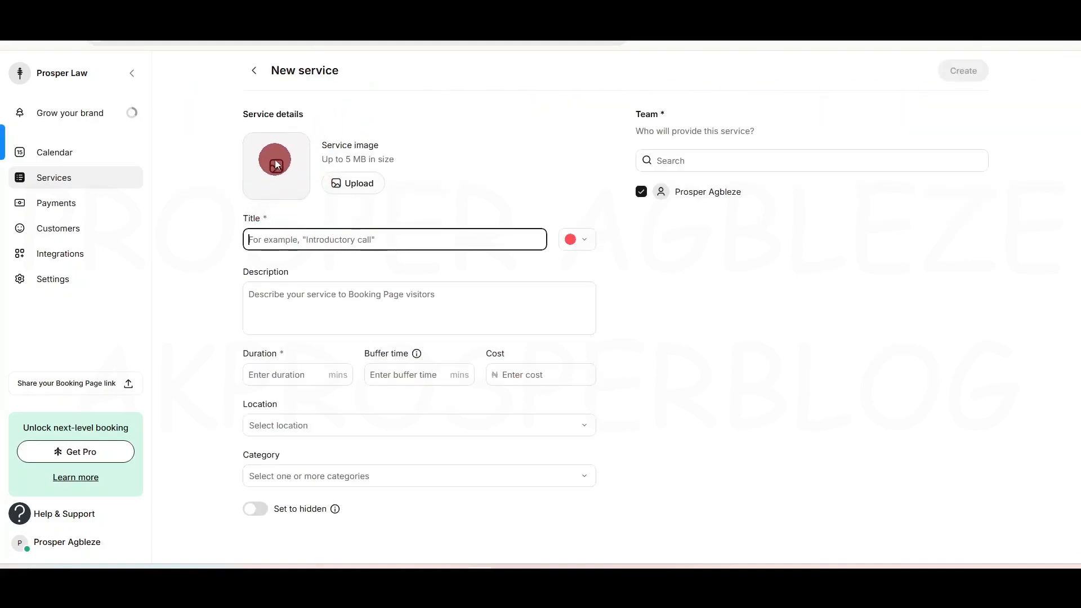
click(350, 186)
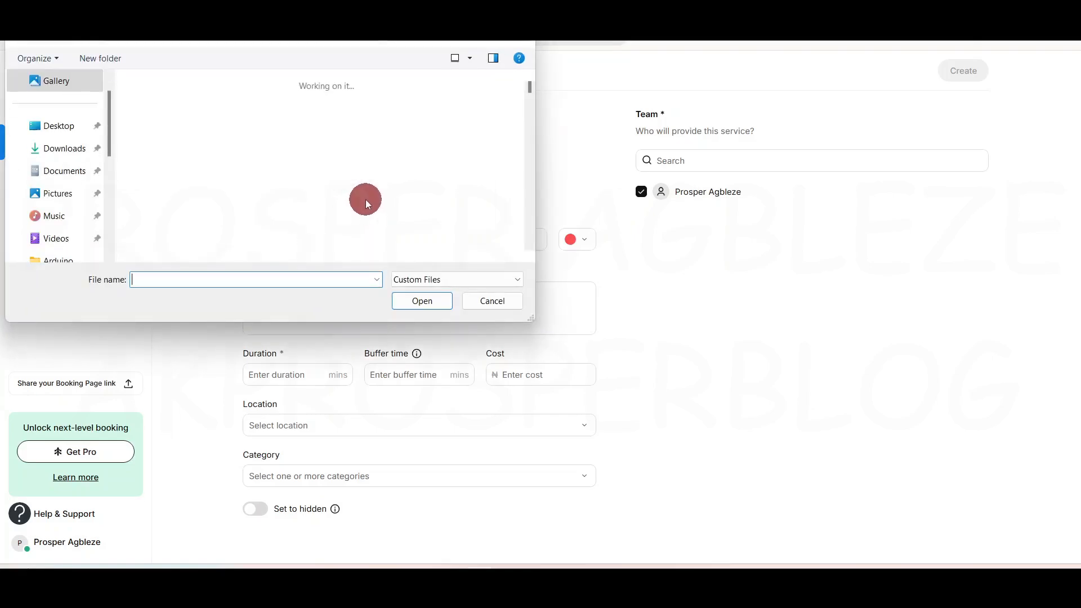
click(479, 191)
click(423, 302)
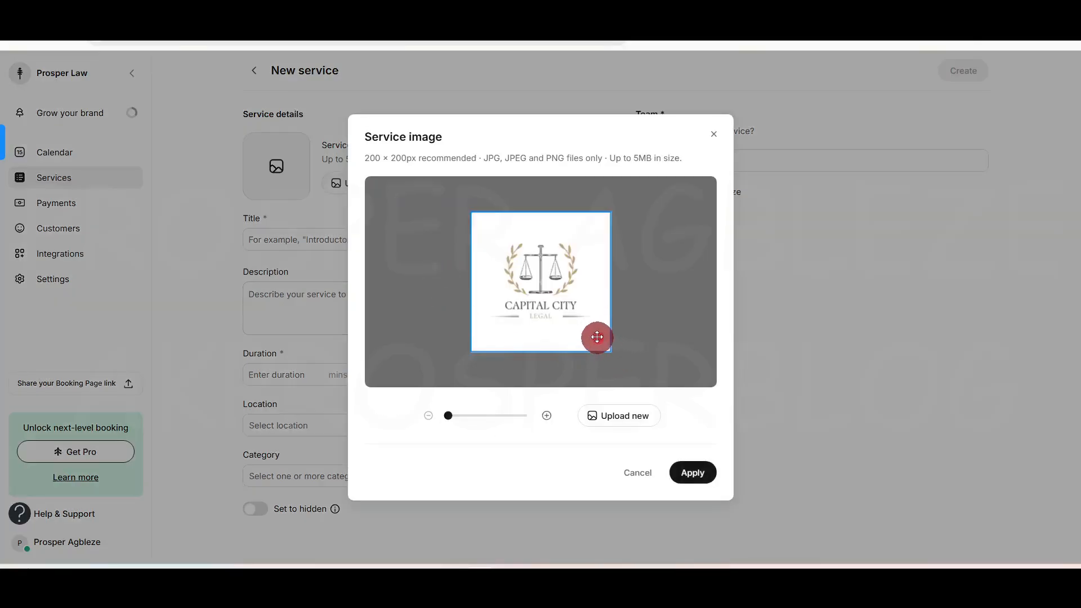
click(693, 472)
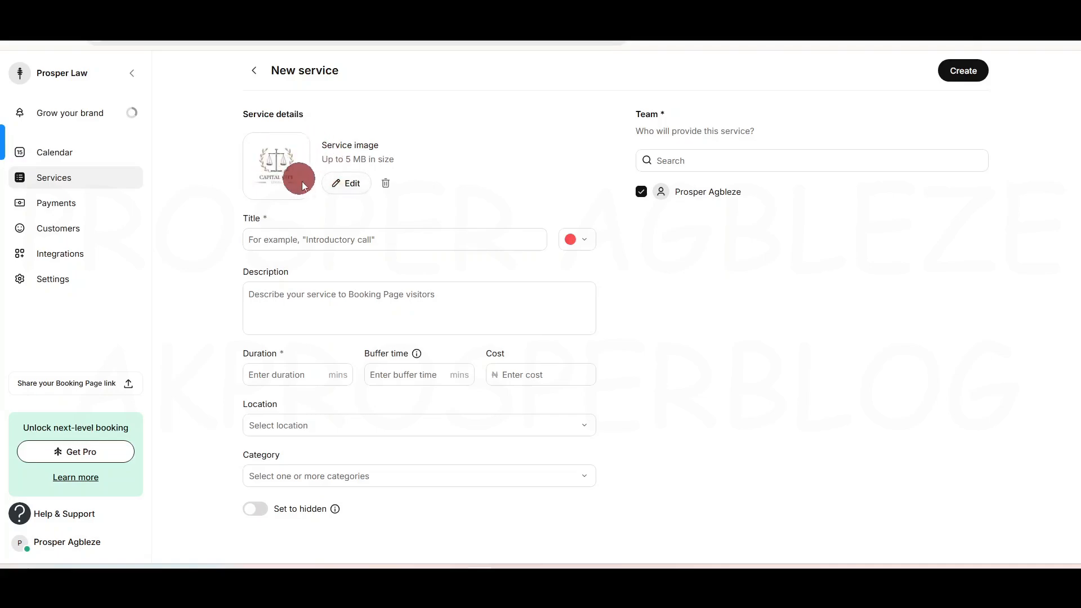
Step: Title the new service 'Family Law Consultation'
click(346, 242)
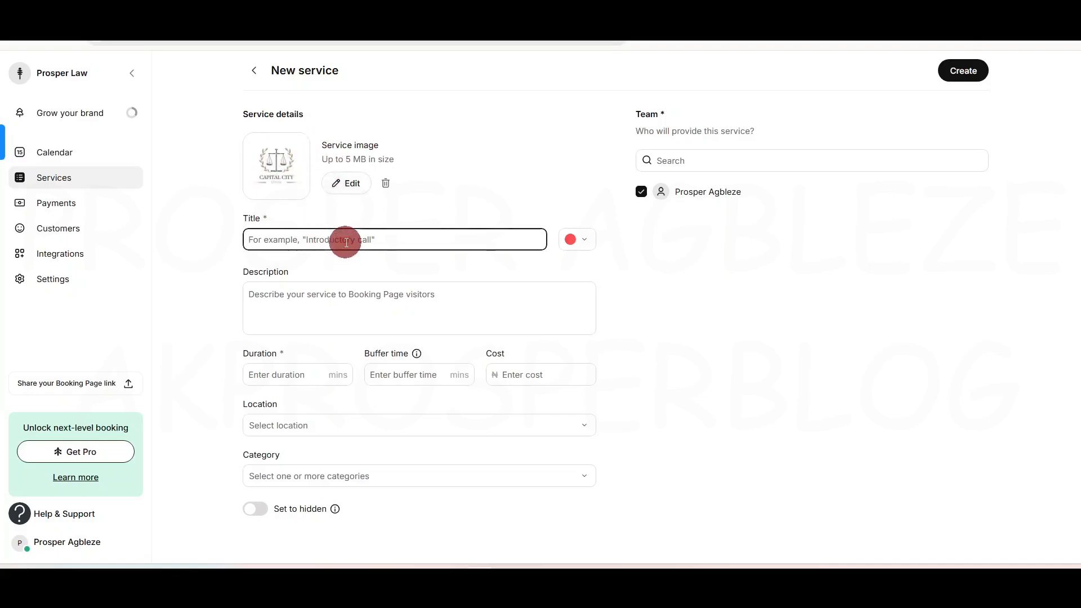
text(Fam)
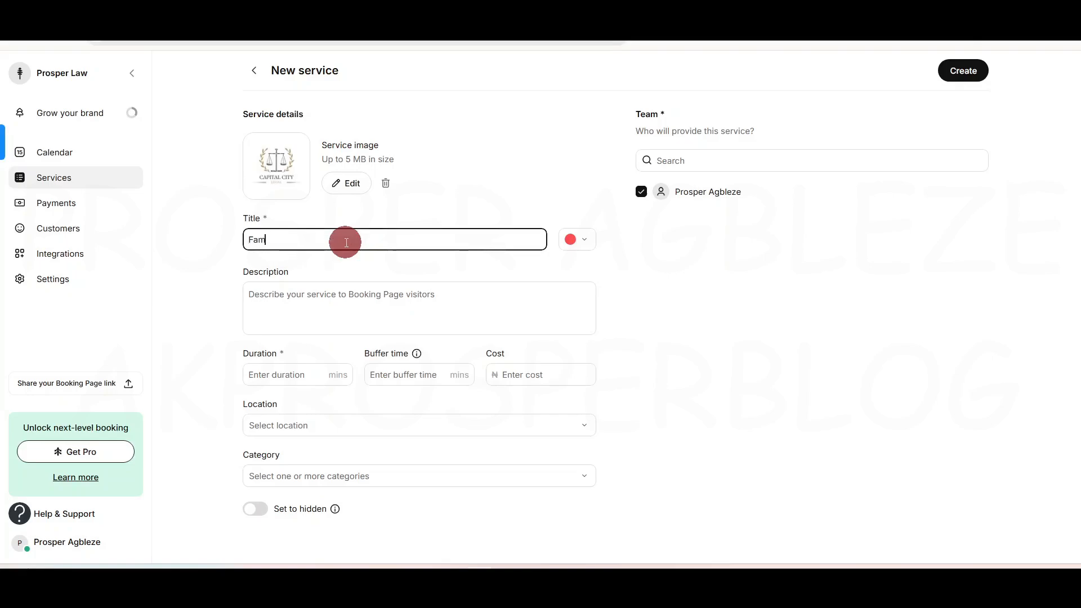
text(ily Law Vc)
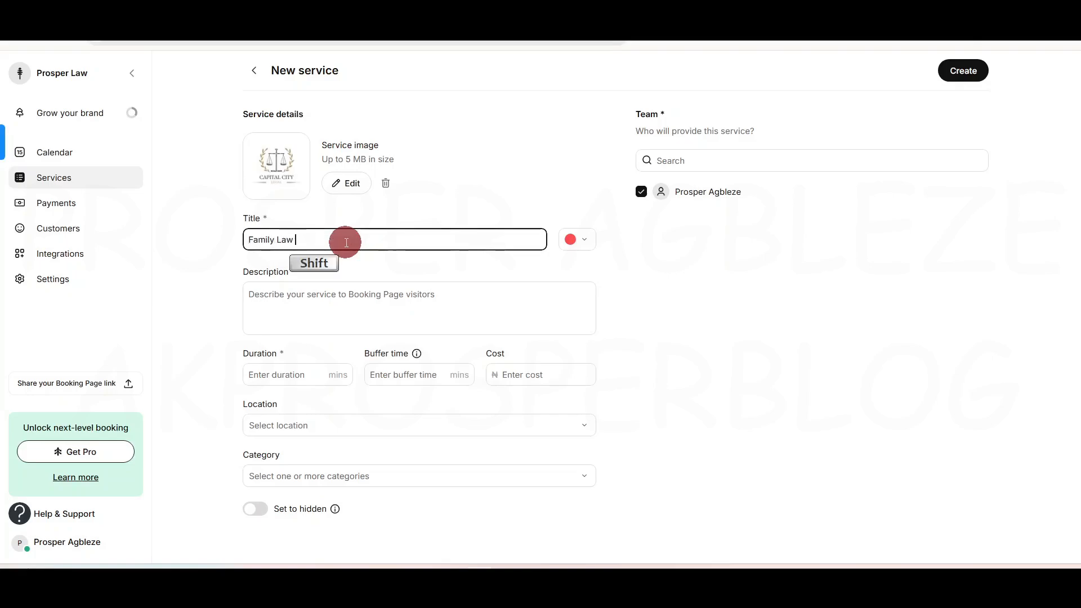
key(BackSpace)
key(BackSpace)
text(C)
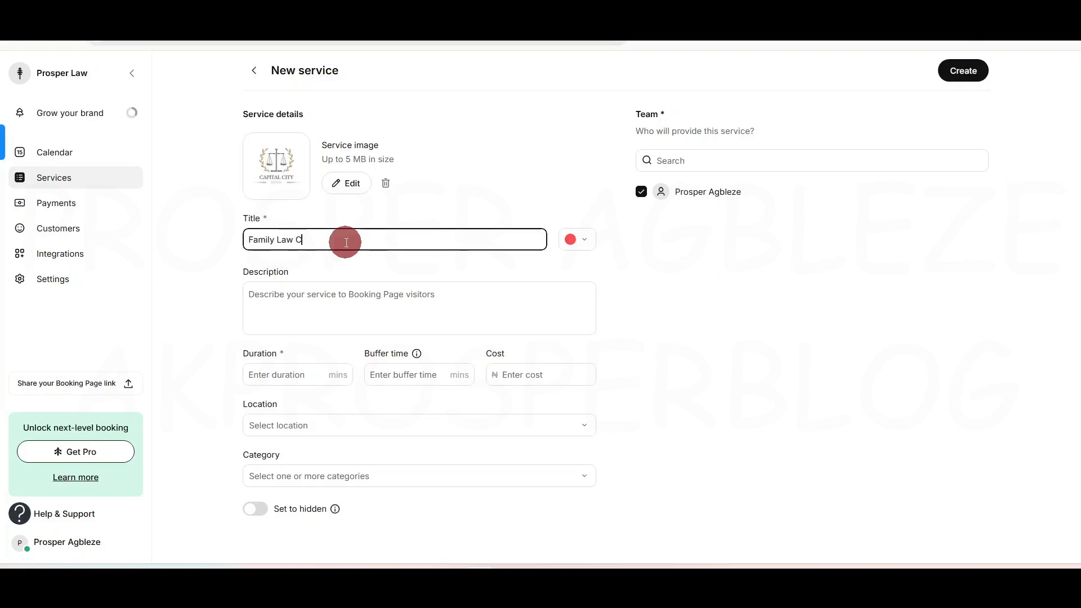
text(onsukta)
key(BackSpace)
key(BackSpace)
key(BackSpace)
text(l)
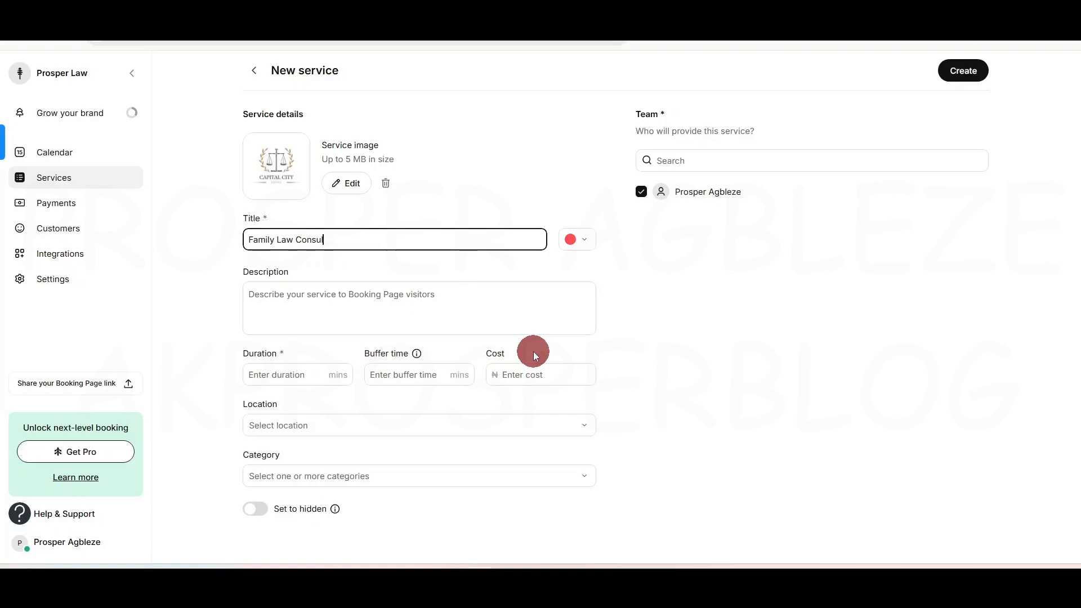
text(tation)
Step: Describe it as professional guidance and counseling for marriage or family issues, accepting Grammarly's corrections
click(387, 306)
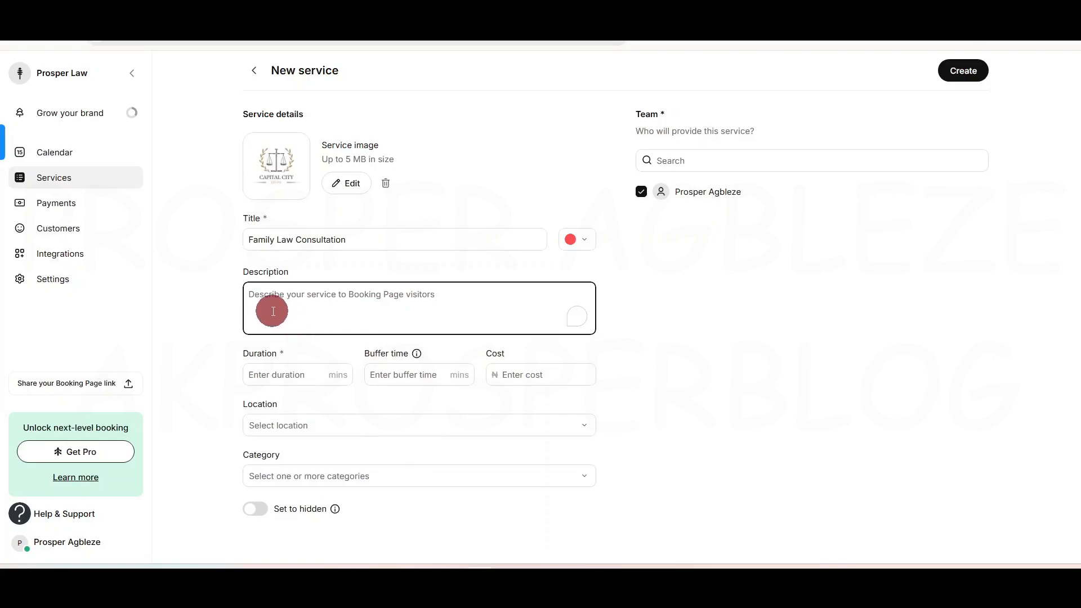
click(327, 303)
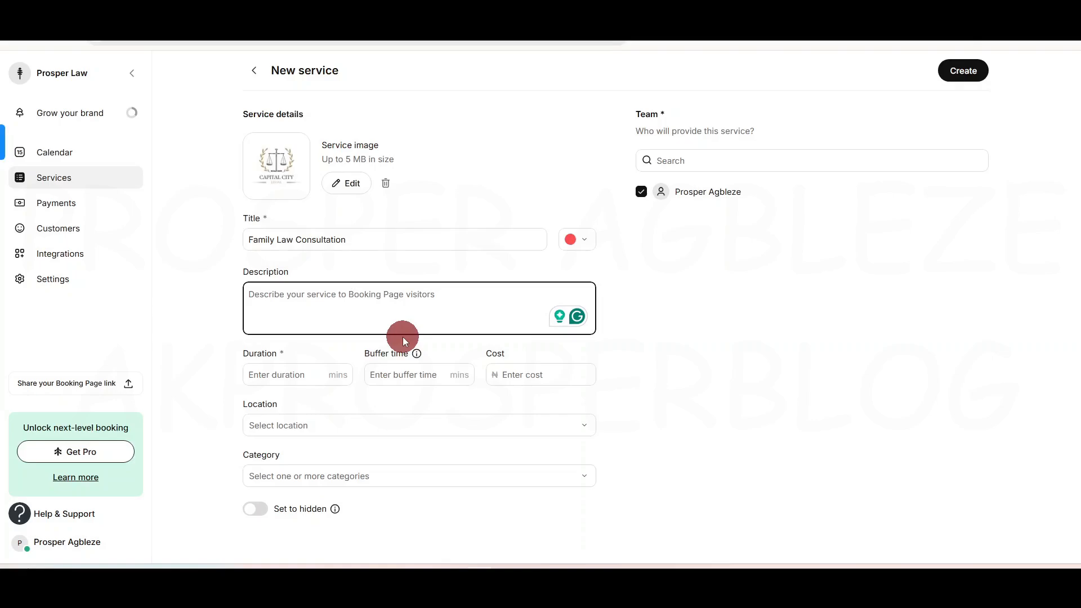
text(Have)
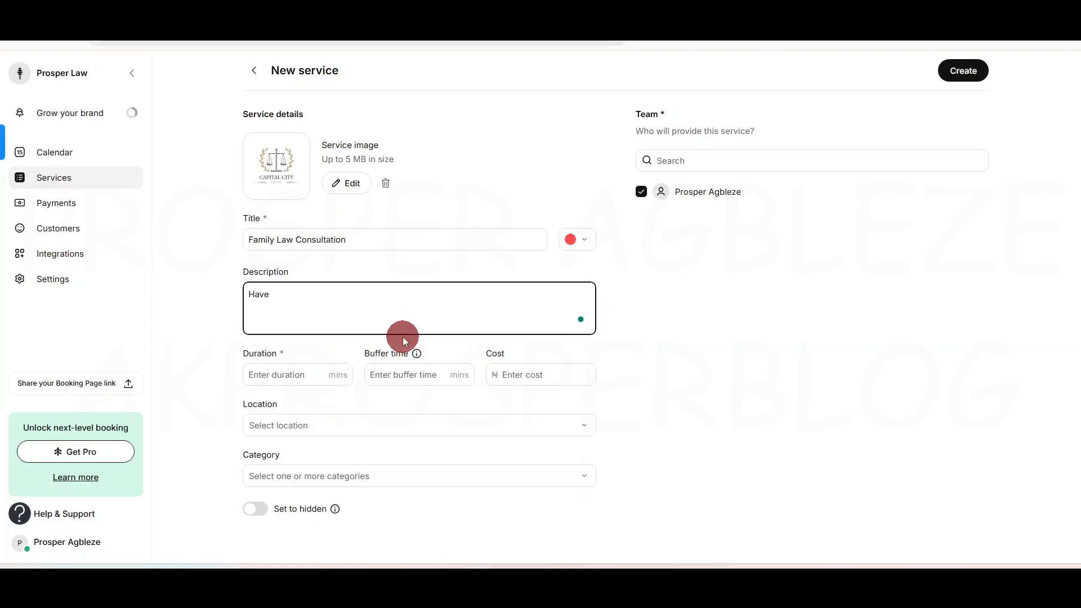
text( issues in )
text(yiur ma)
text(rriage )
text(or fa)
key(BackSpace)
text(family,)
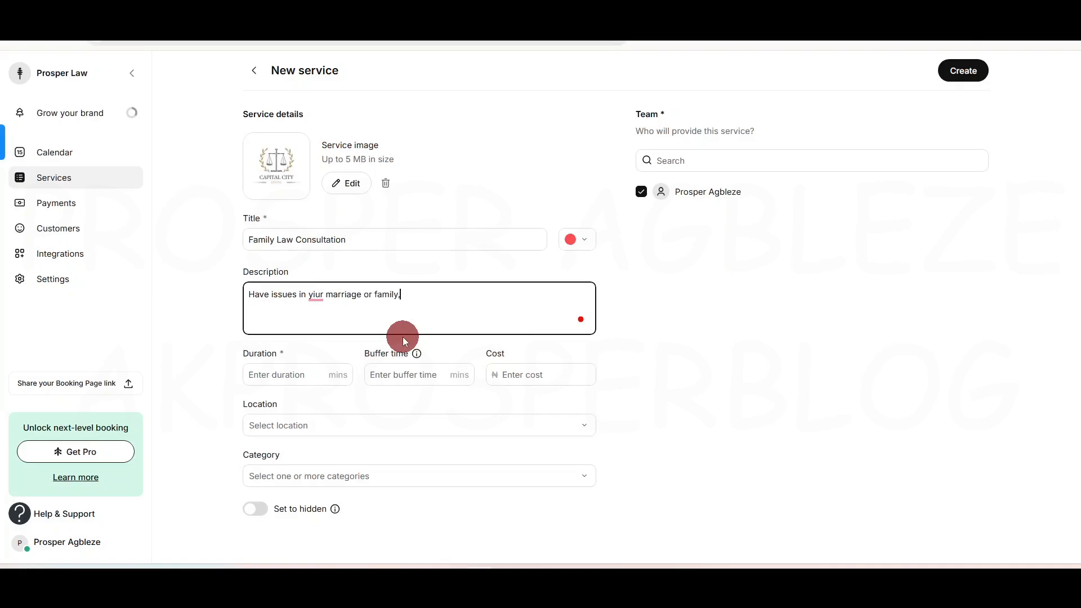
text( we are)
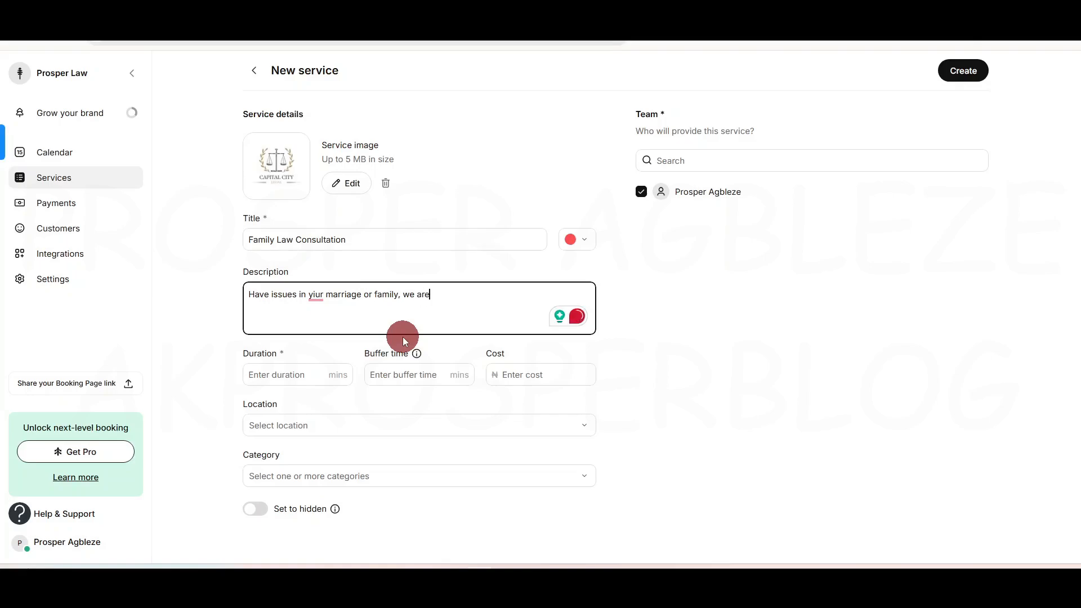
text( here to give you)
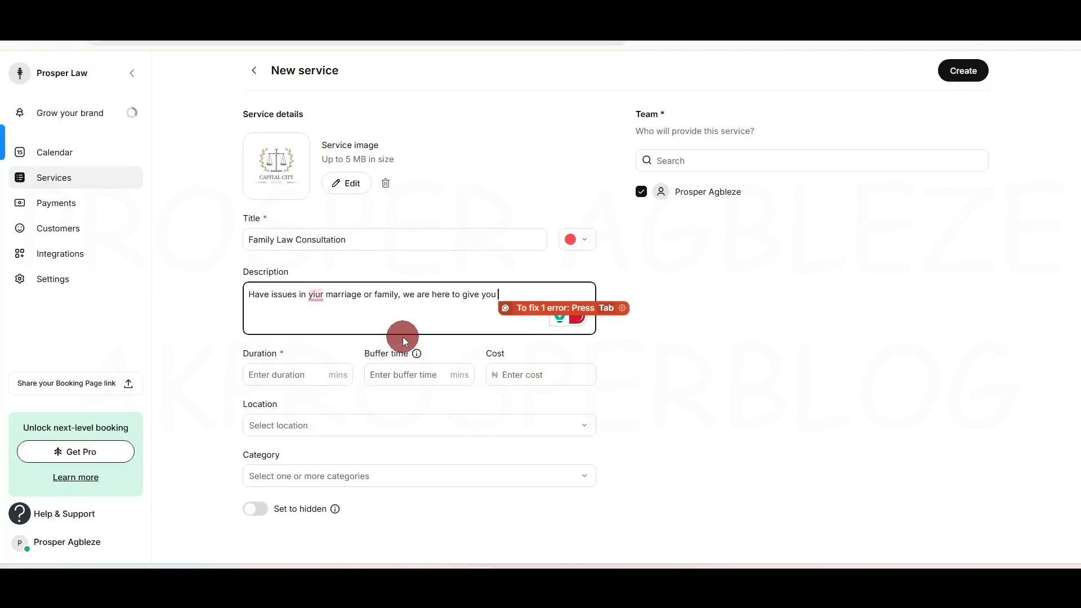
text( professio)
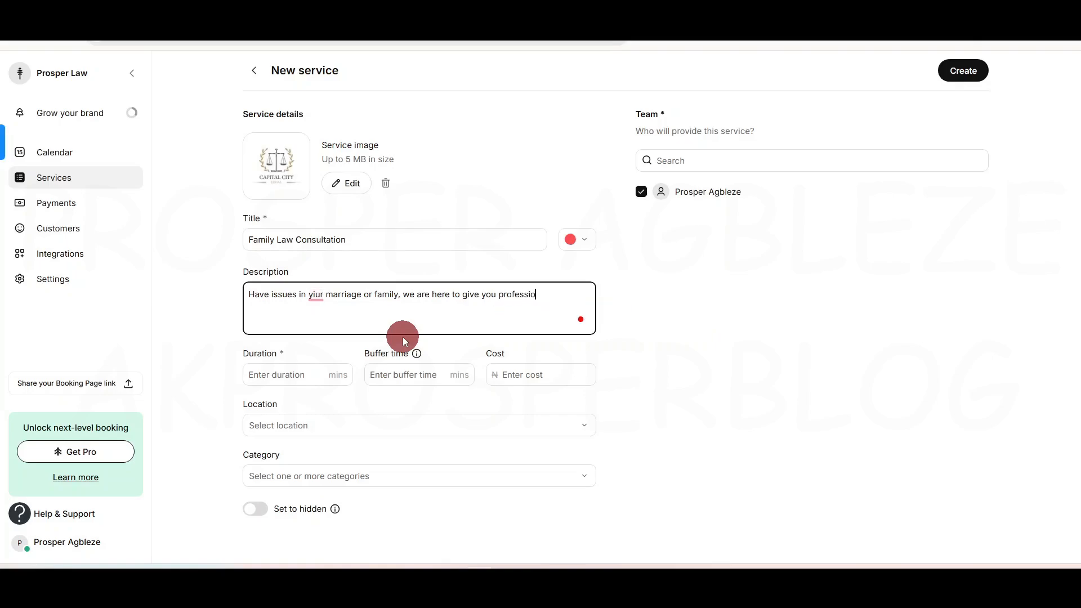
text(nal guidance and counseling.)
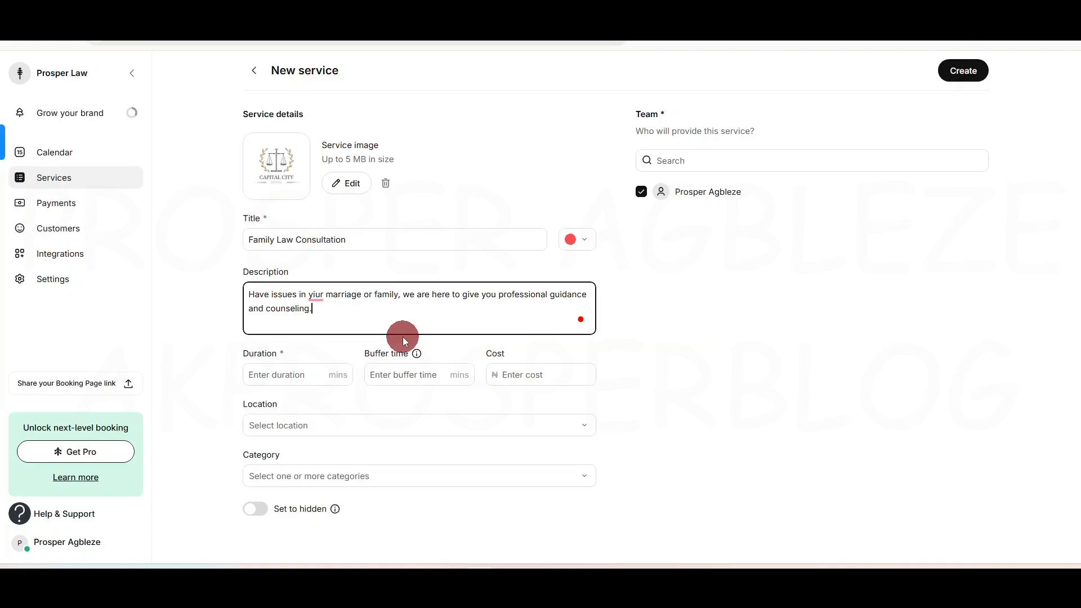
click(321, 297)
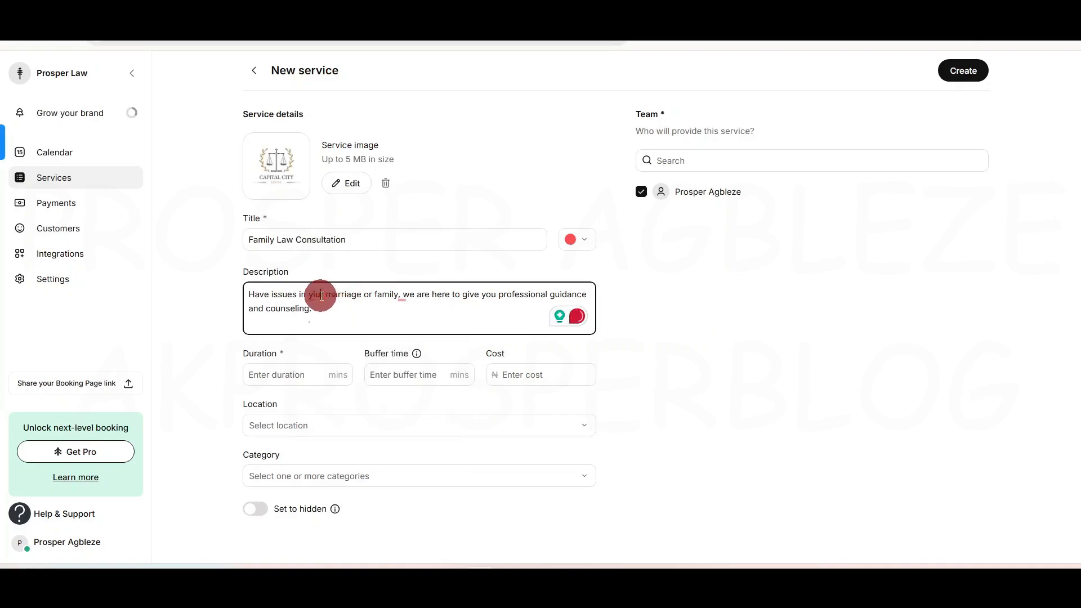
click(328, 314)
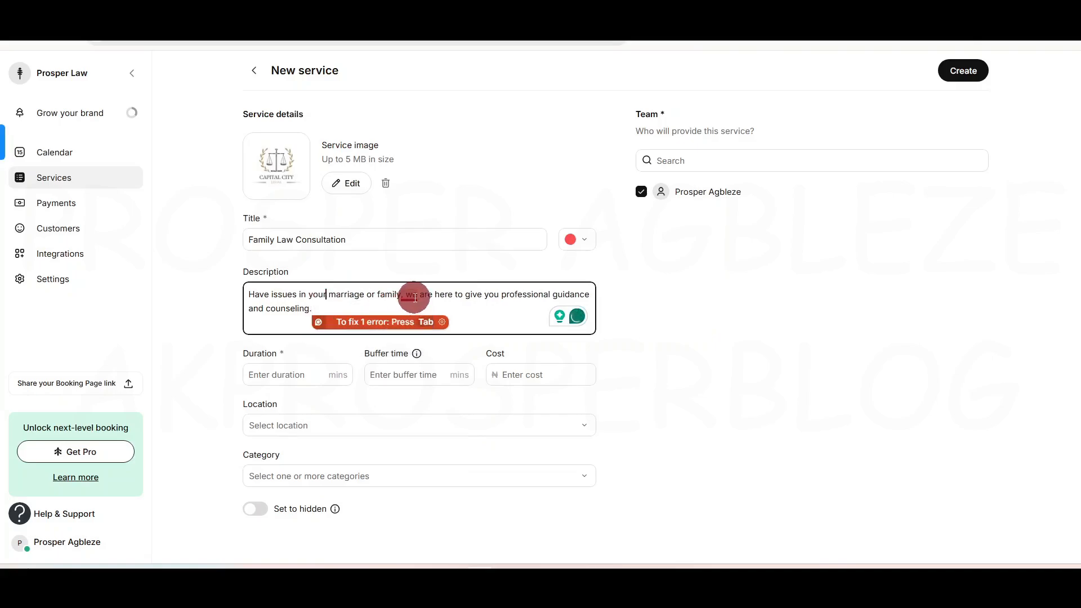
key(Tab)
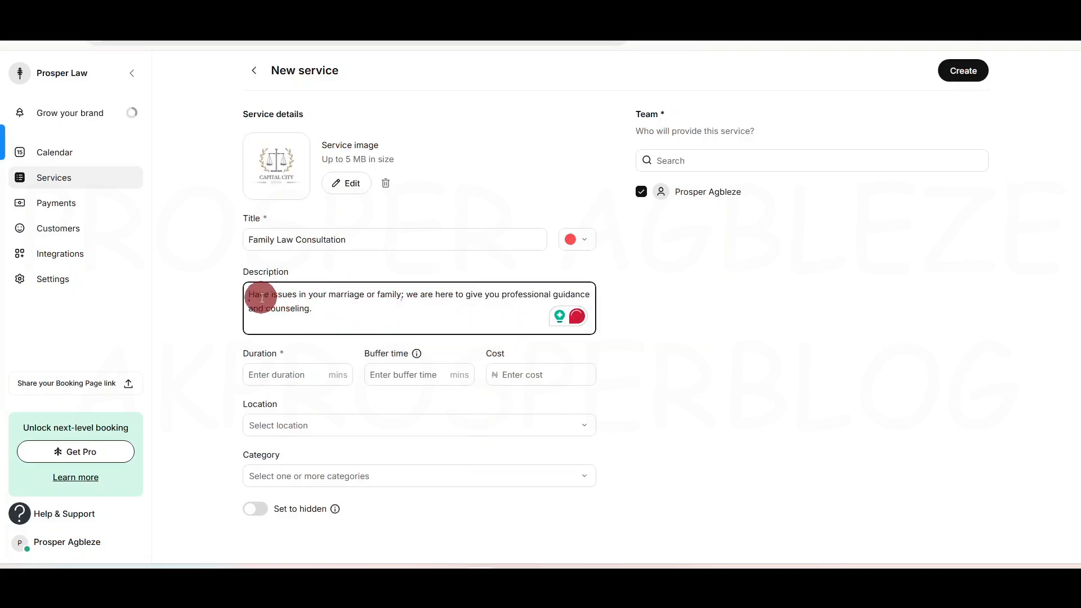
mouse_move(263, 298)
click(279, 332)
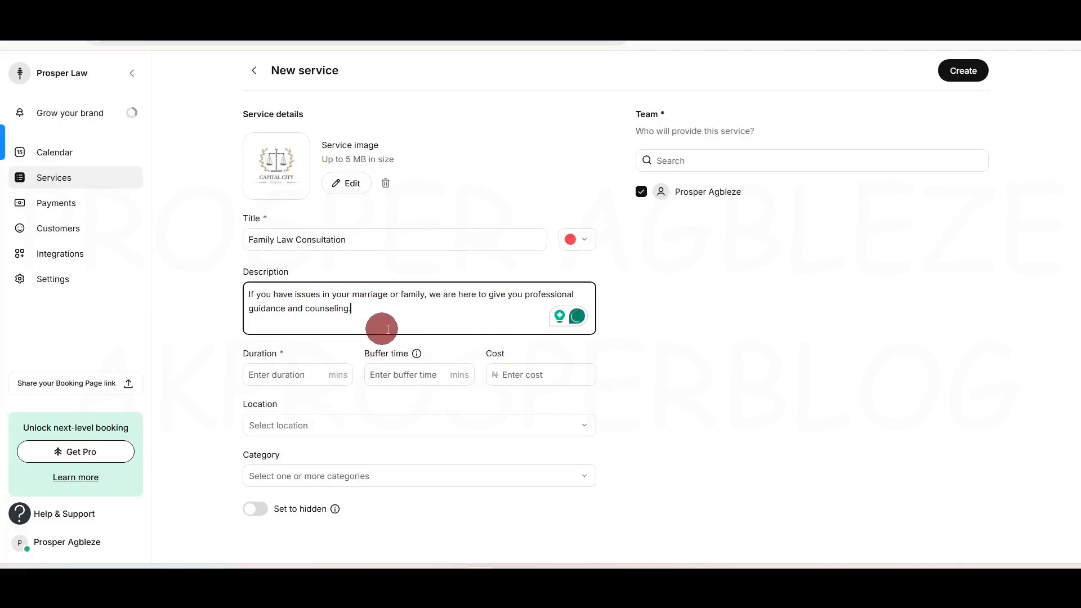
Step: Set the consultation duration to 45 minutes
click(637, 326)
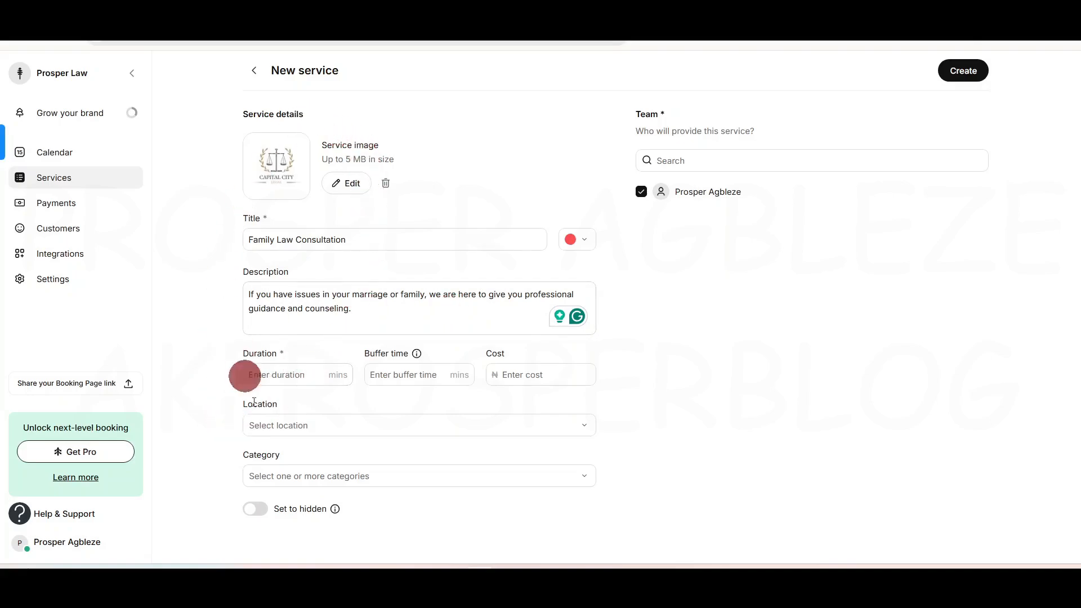
click(276, 375)
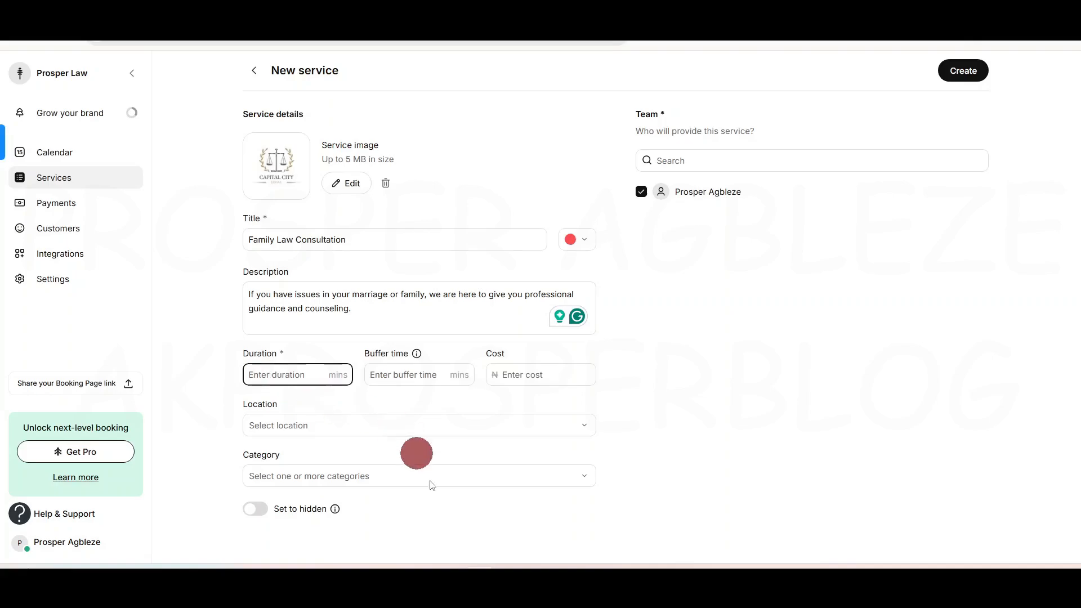
text(45)
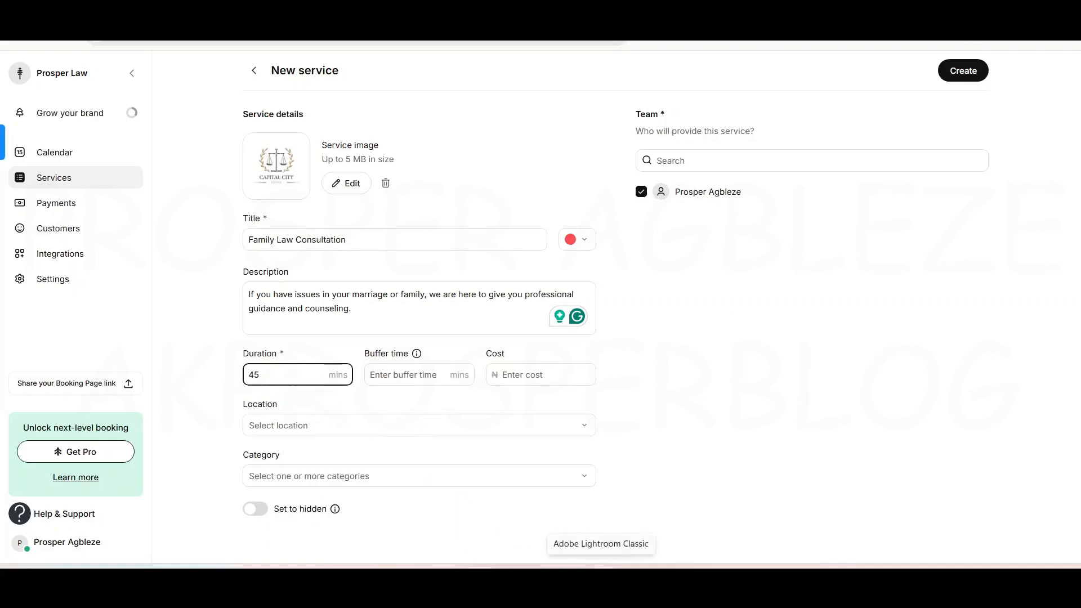
click(285, 375)
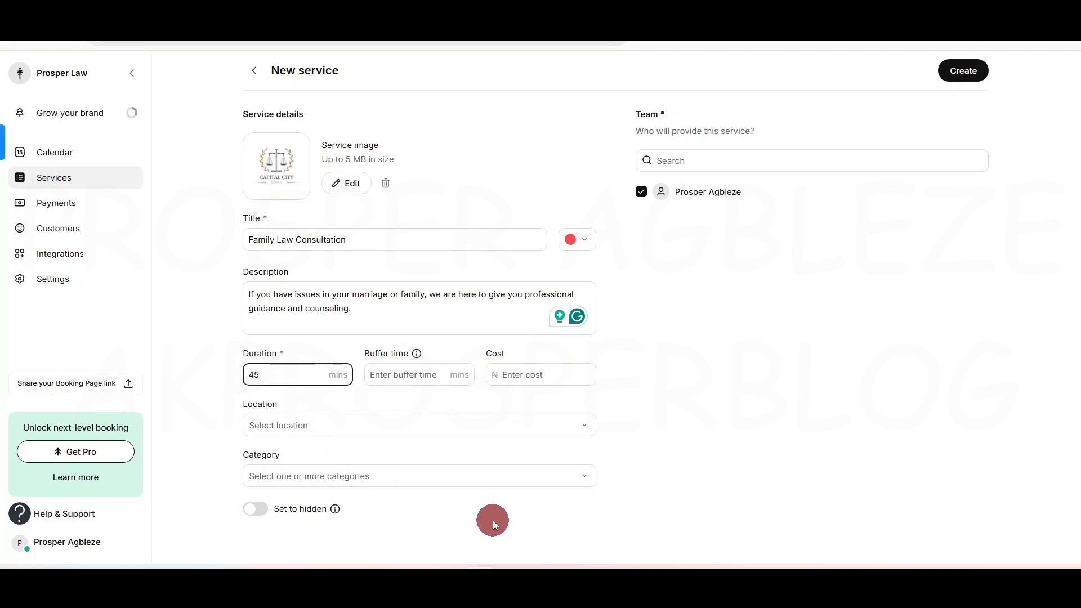
key(BackSpace)
key(BackSpace)
text(120)
key(BackSpace)
key(BackSpace)
text(45)
Step: Set a 15-minute buffer time and a cost of ₦15000
click(394, 375)
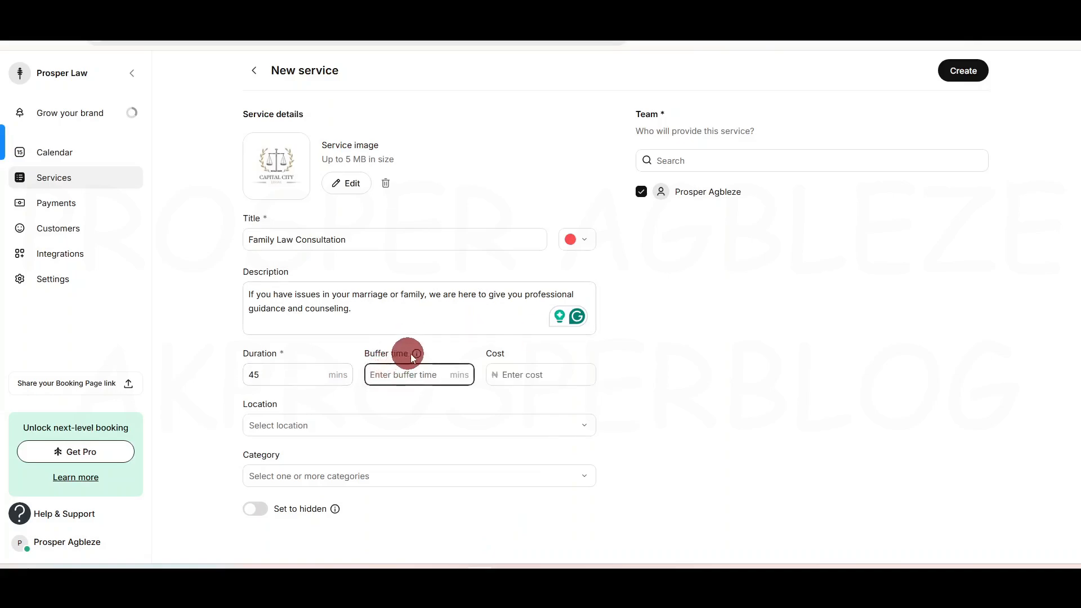
mouse_move(417, 356)
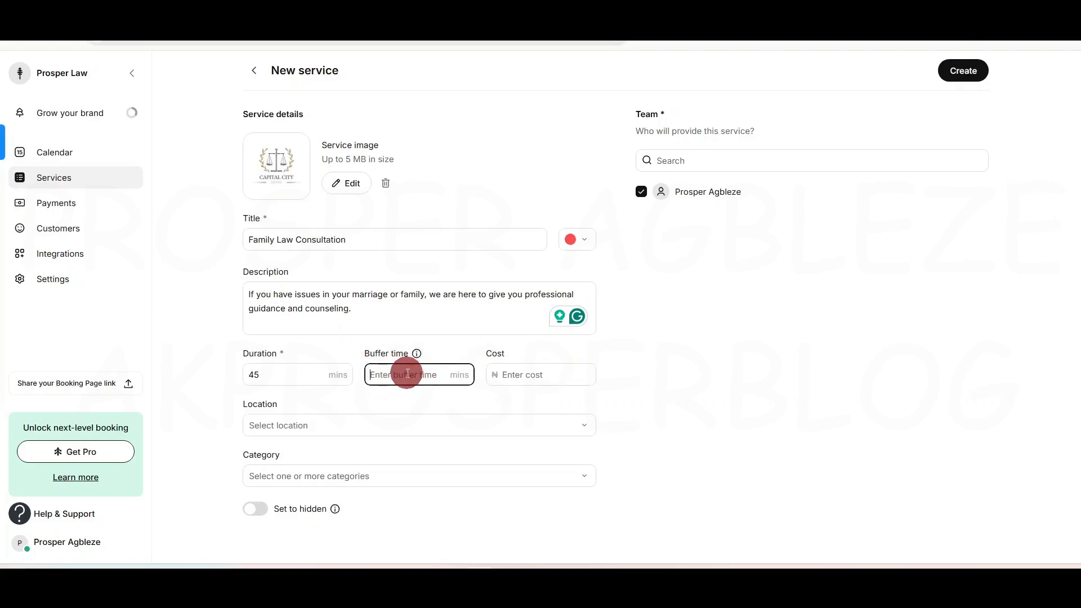
text(15)
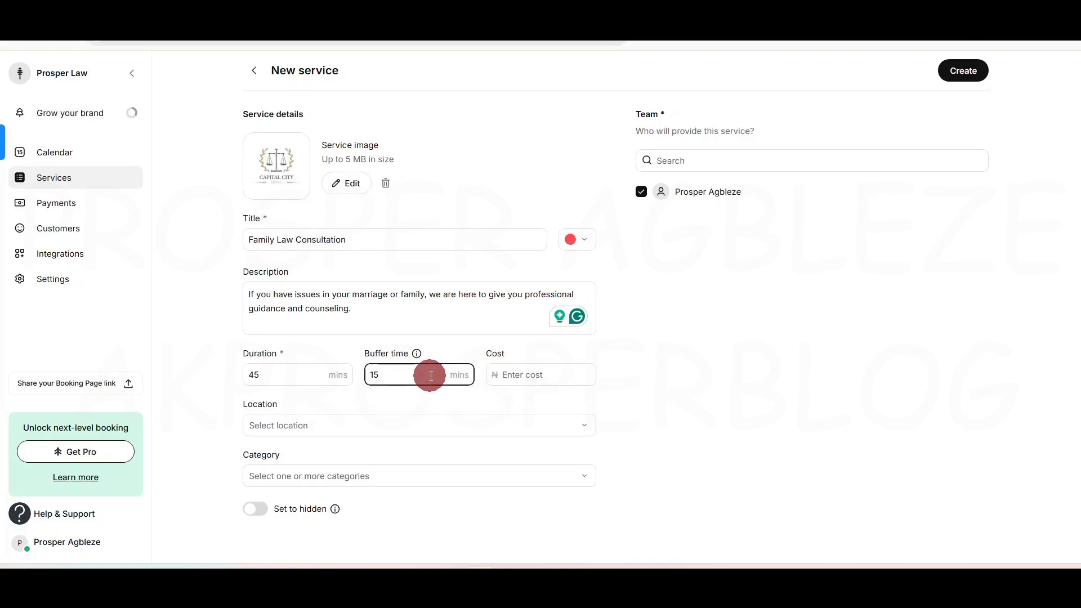
click(541, 374)
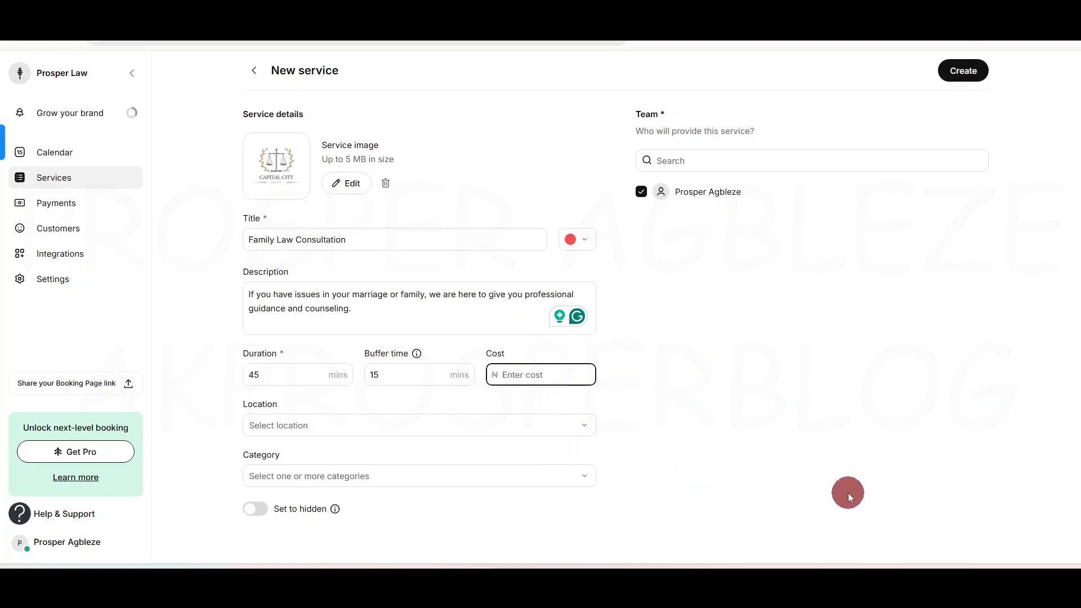
text(15000)
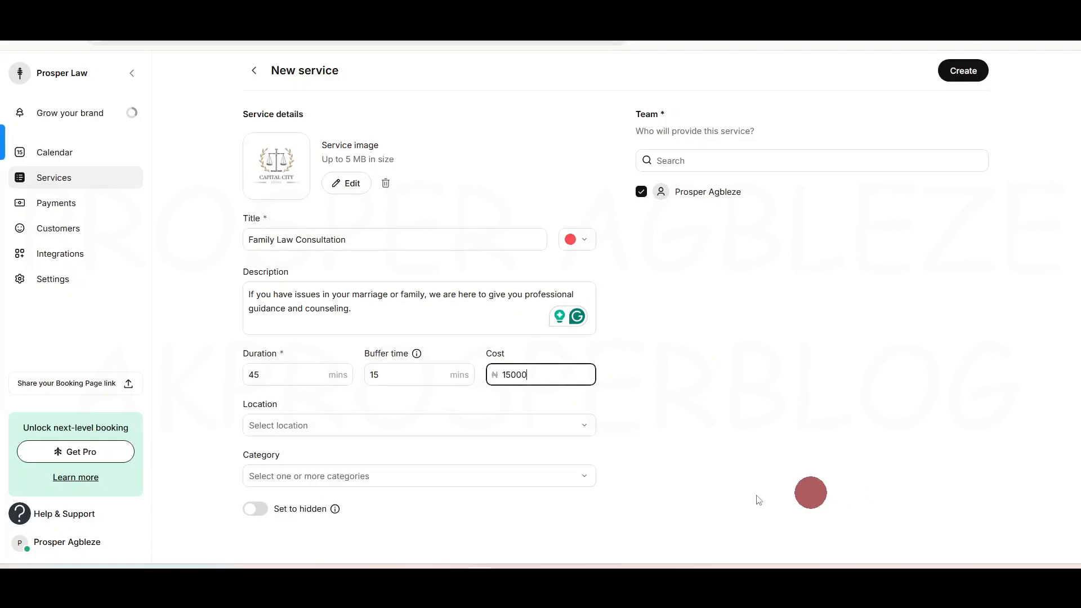
Step: Make the service In-person and create Family Law Consultation
click(555, 425)
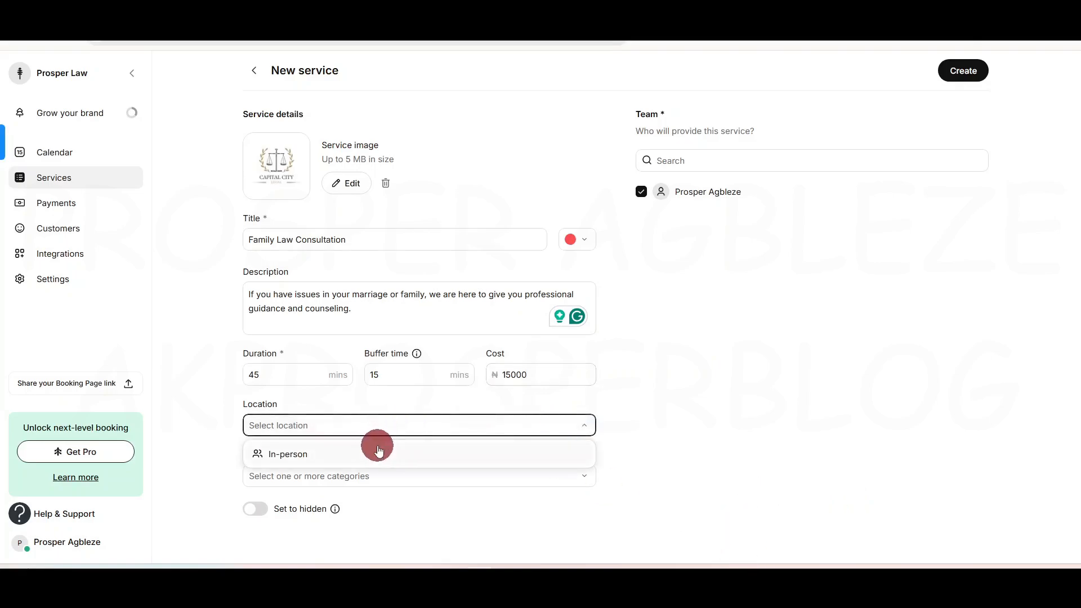
click(332, 452)
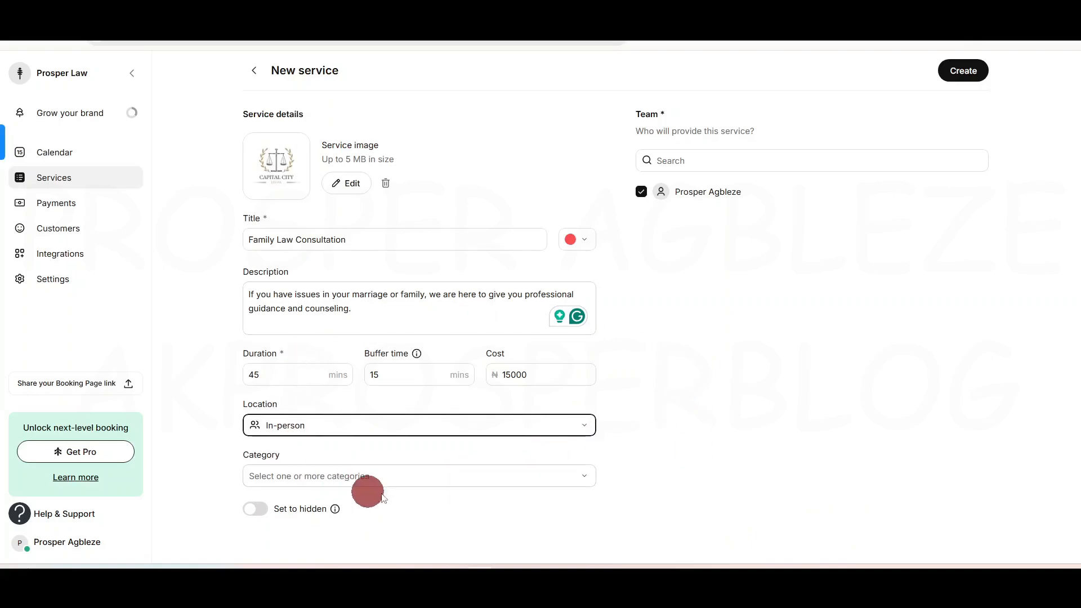
click(449, 483)
click(503, 475)
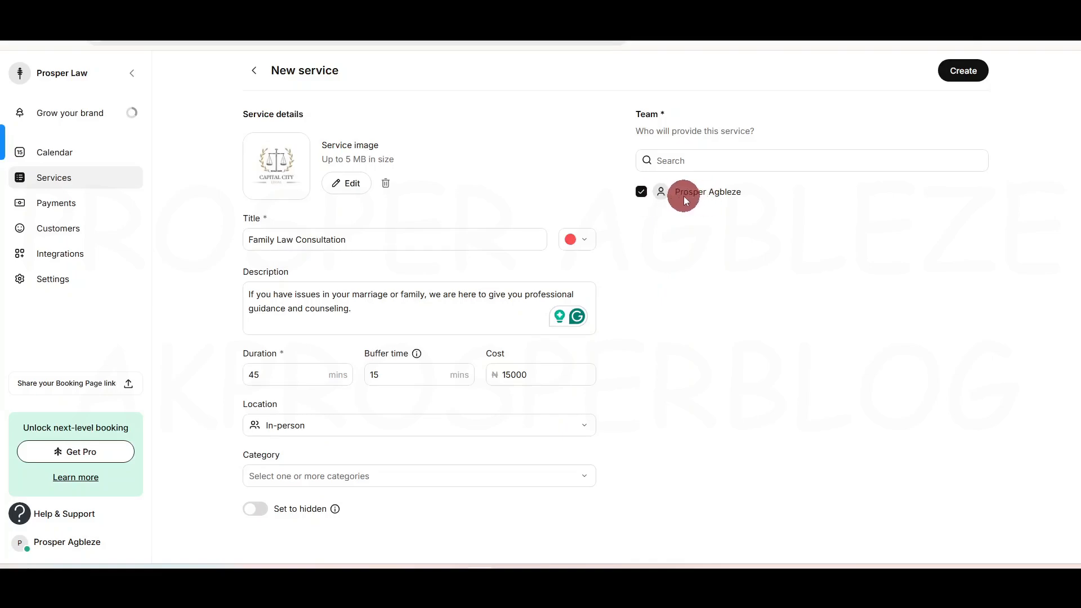
click(963, 73)
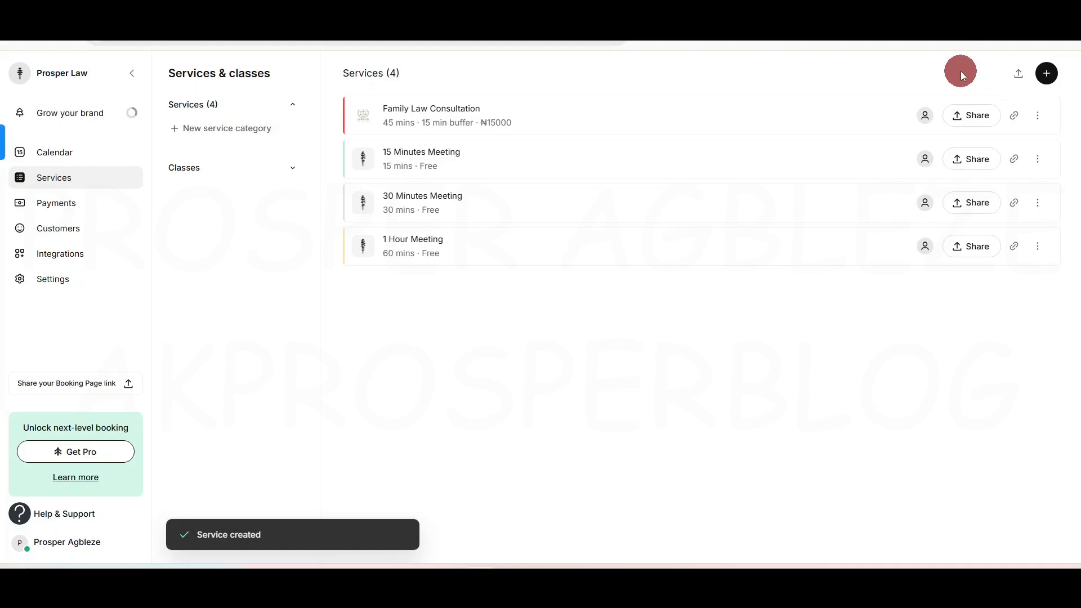
click(1038, 117)
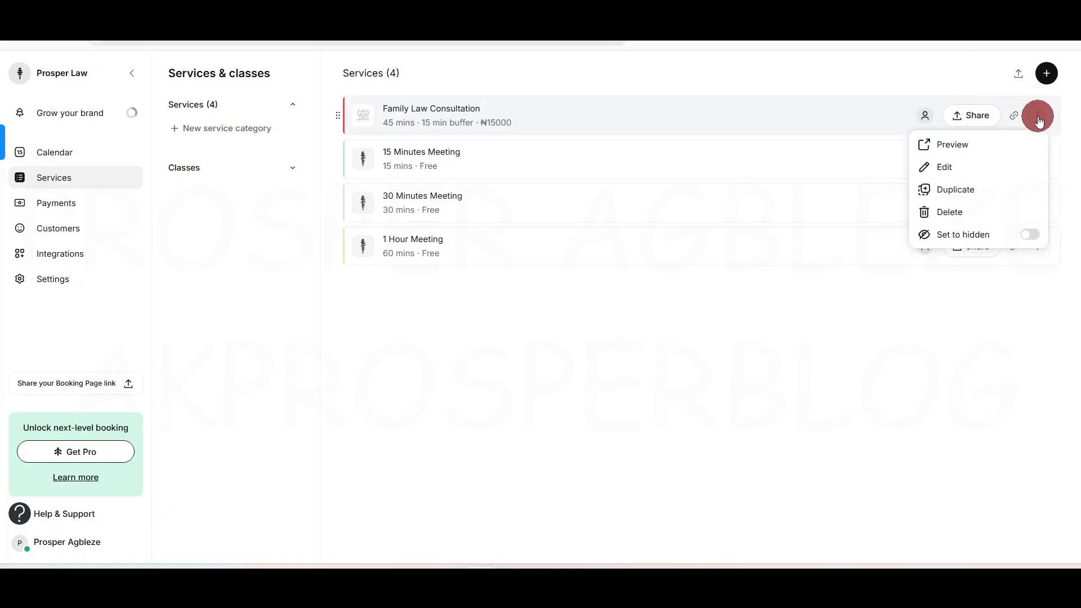
click(939, 166)
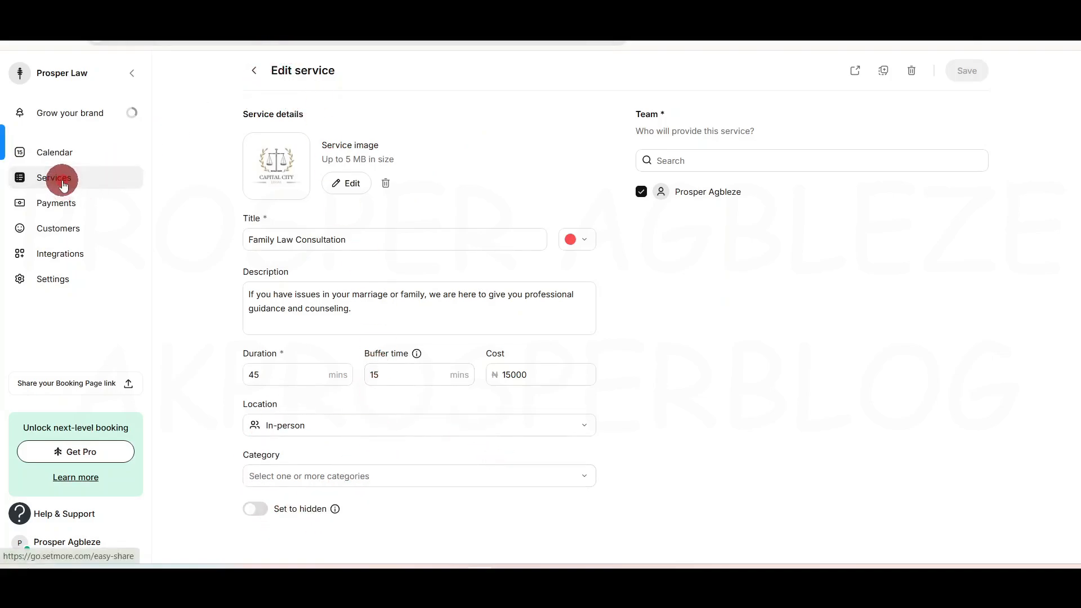
click(254, 70)
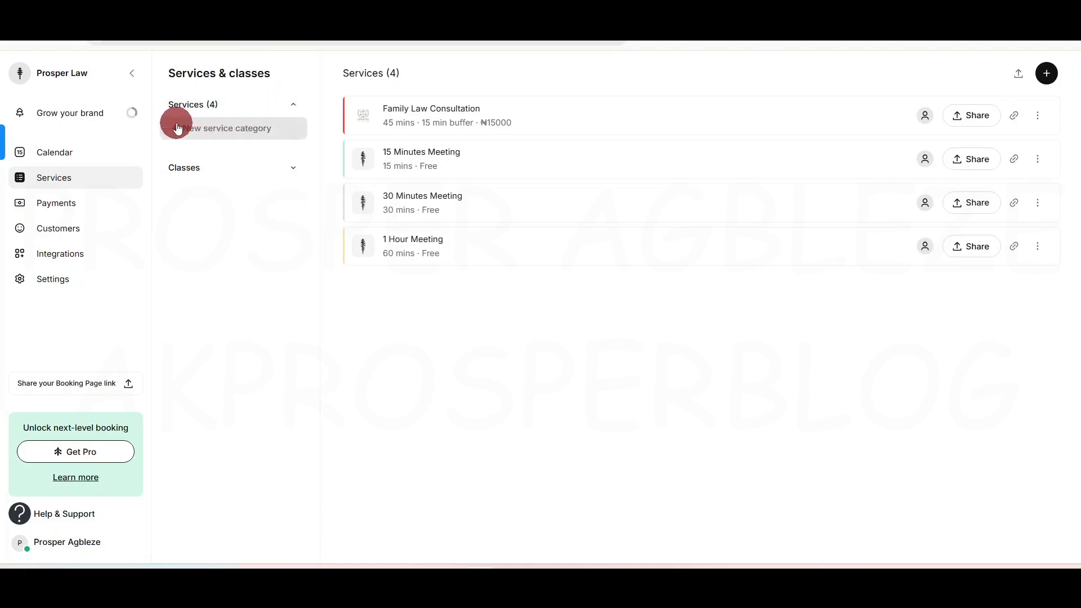
Step: Create a 'Consultation' service category containing Family Law Consultation
click(226, 130)
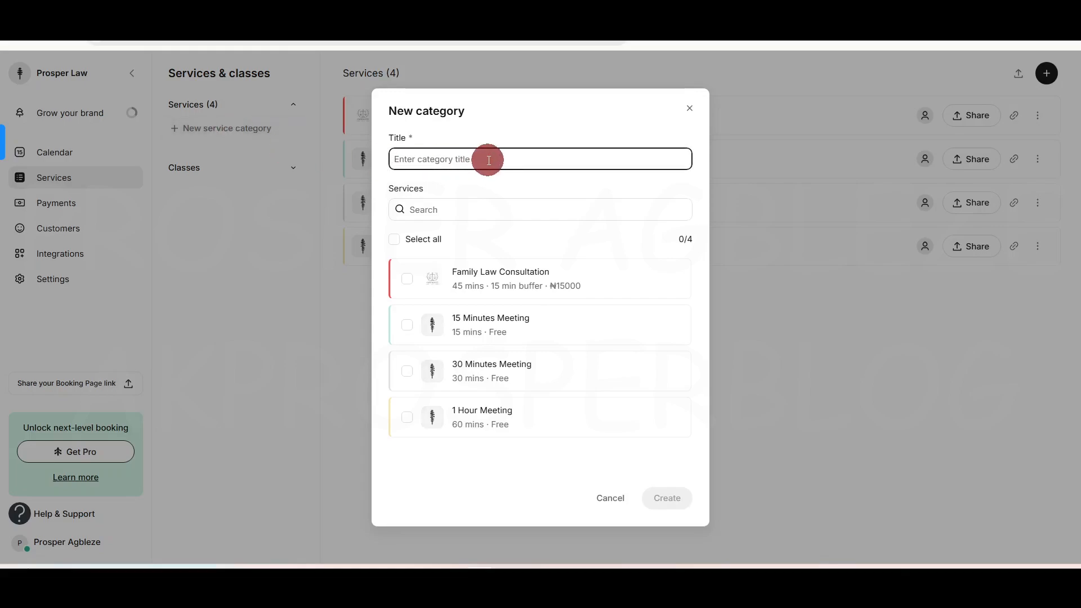
text(Le)
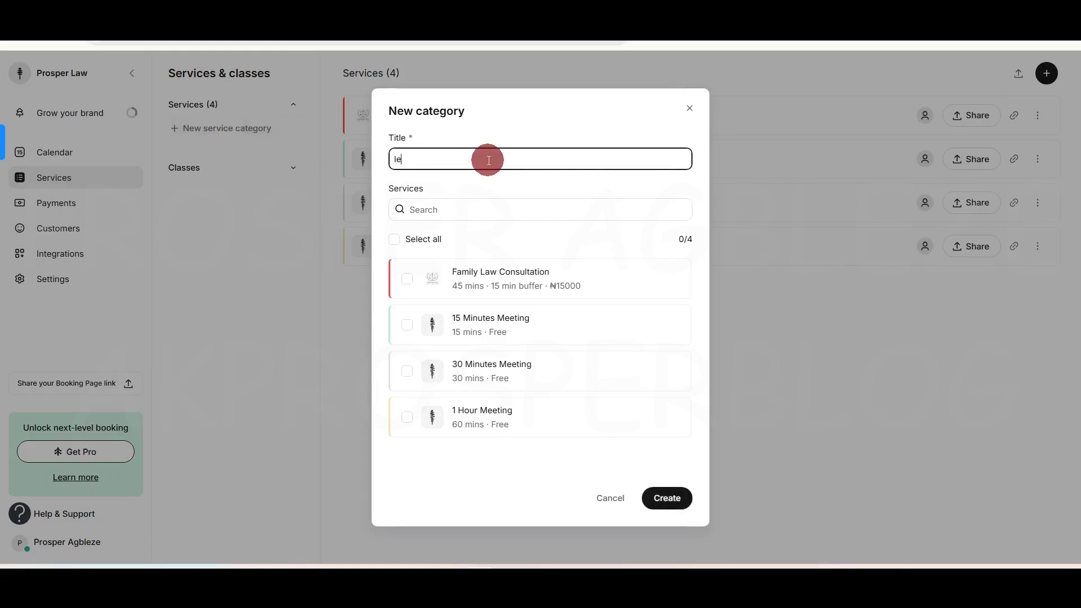
key(ctrl+a)
key(BackSpace)
text(CV)
text(nsultation)
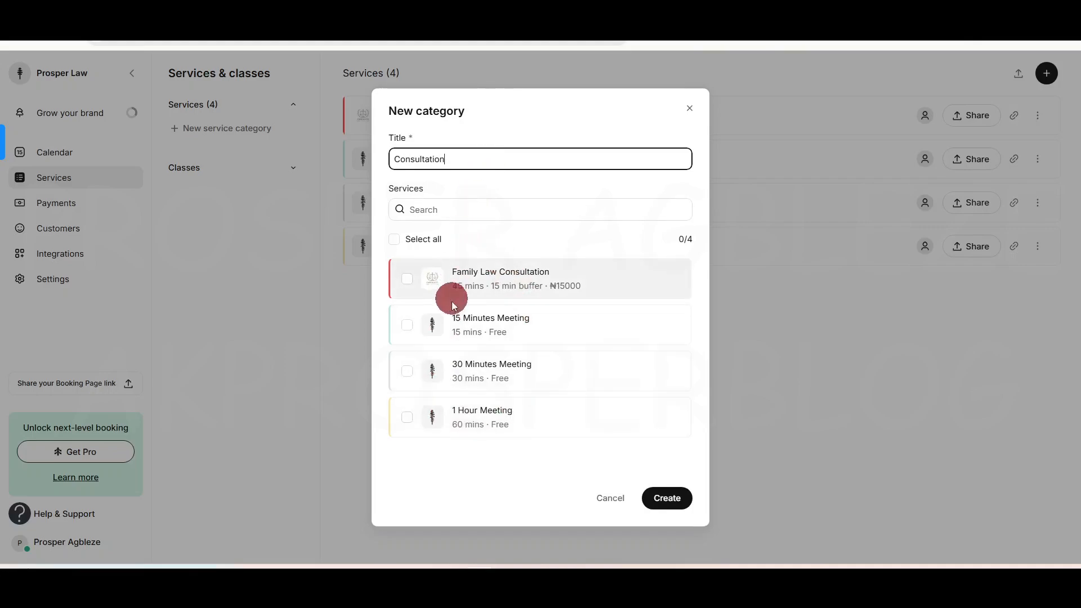
click(406, 278)
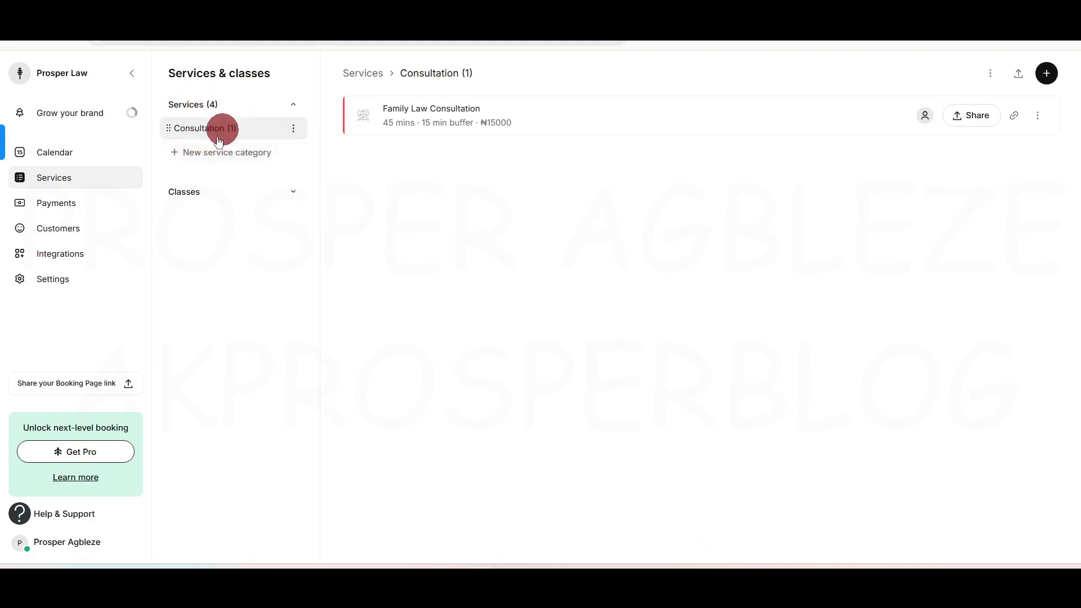
Step: Create a 'Meeting' category with the 15 Minutes, 30 Minutes and 1 Hour meetings
click(212, 154)
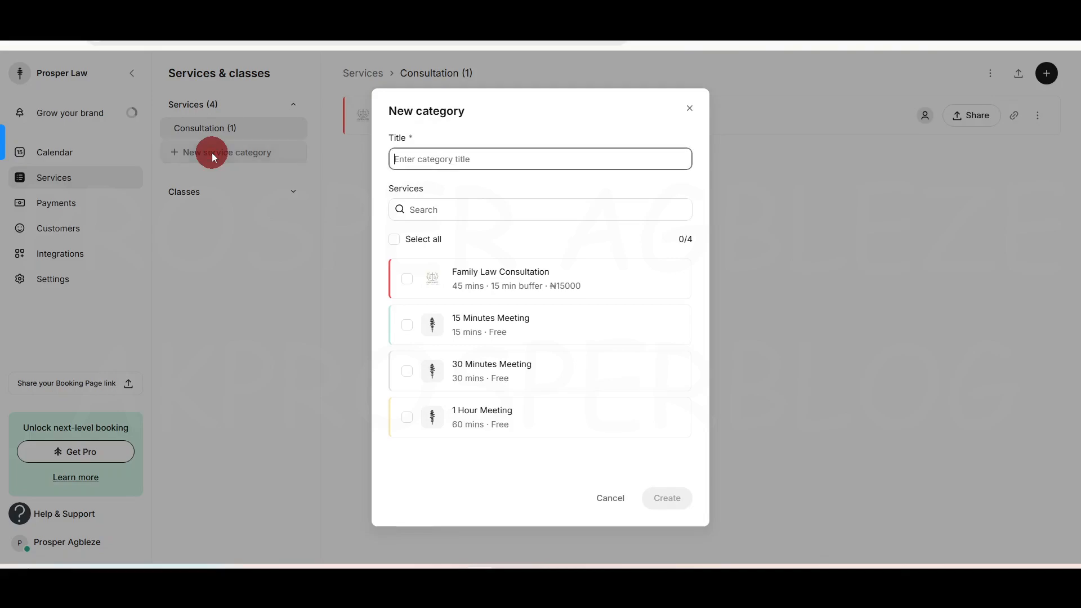
text(Mee)
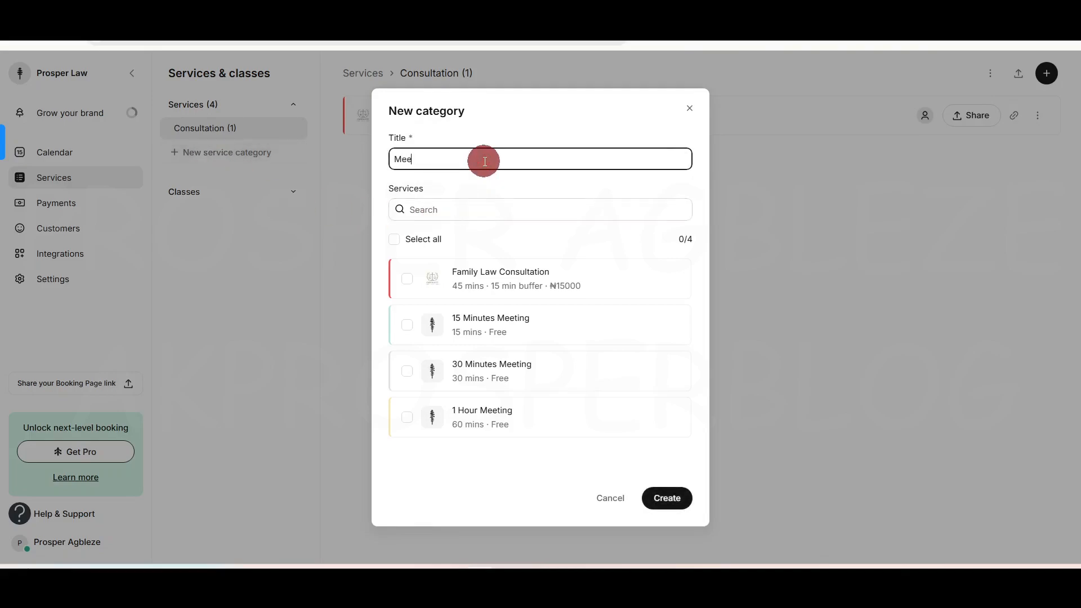
text(ting)
click(406, 325)
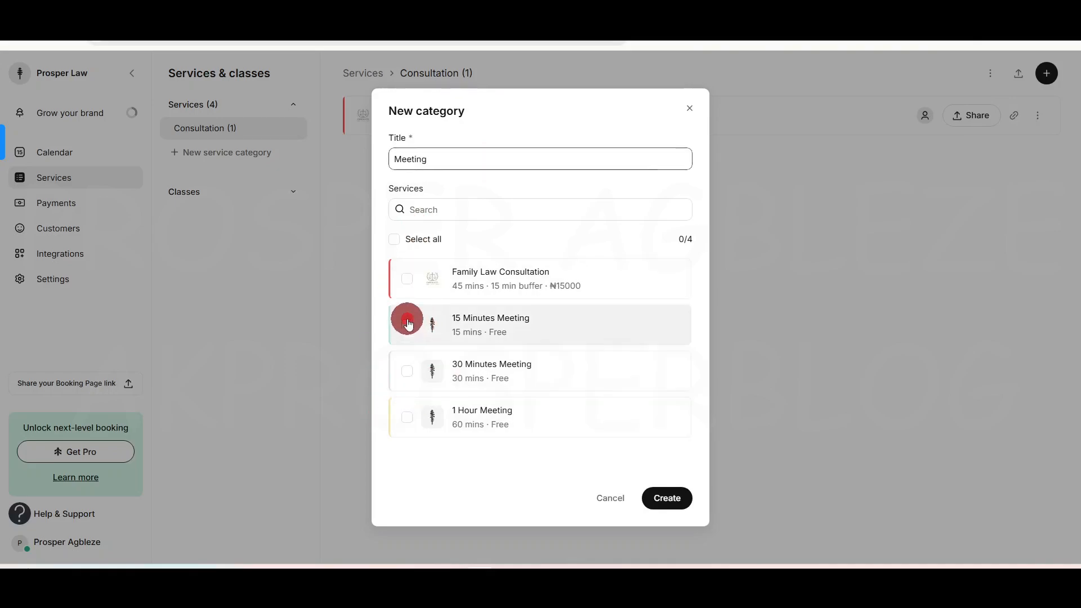
click(406, 371)
click(407, 419)
click(671, 500)
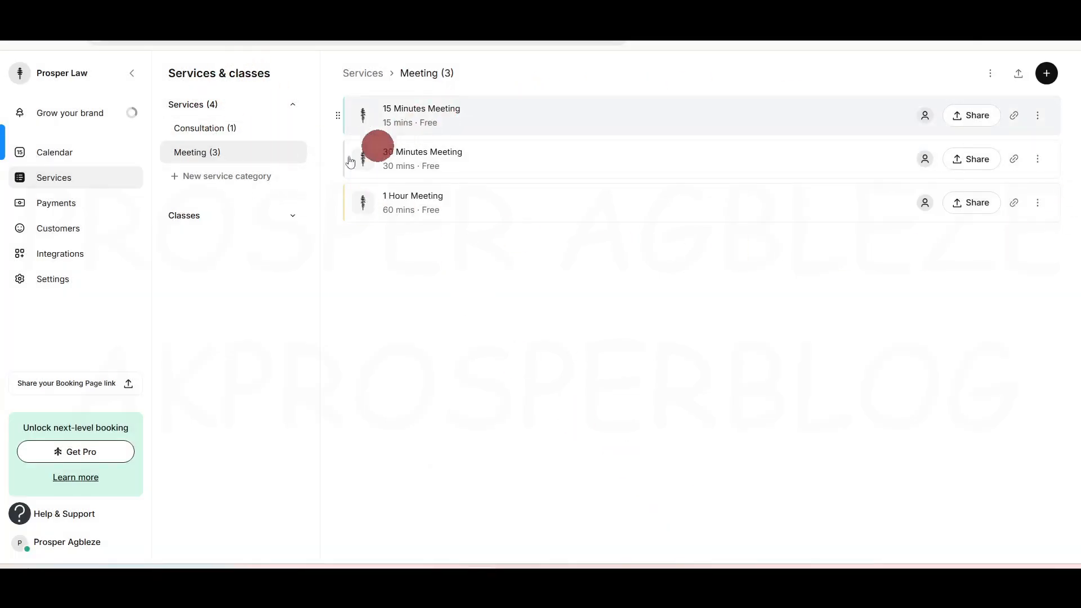
Step: Check that Family Law Consultation's Category is Consultation, then leave its editor without saving
click(222, 129)
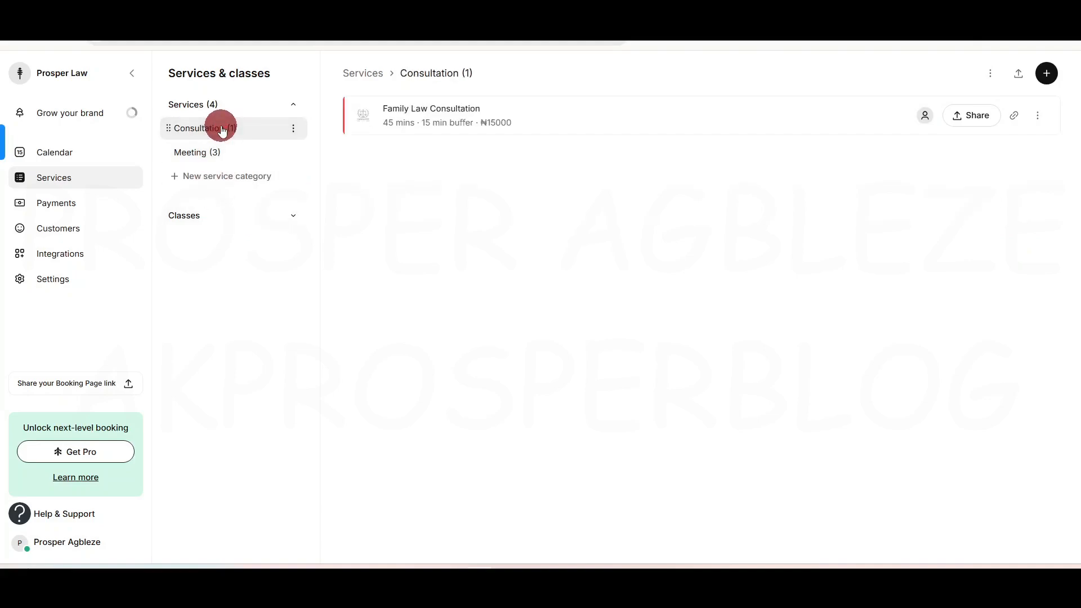
click(1038, 116)
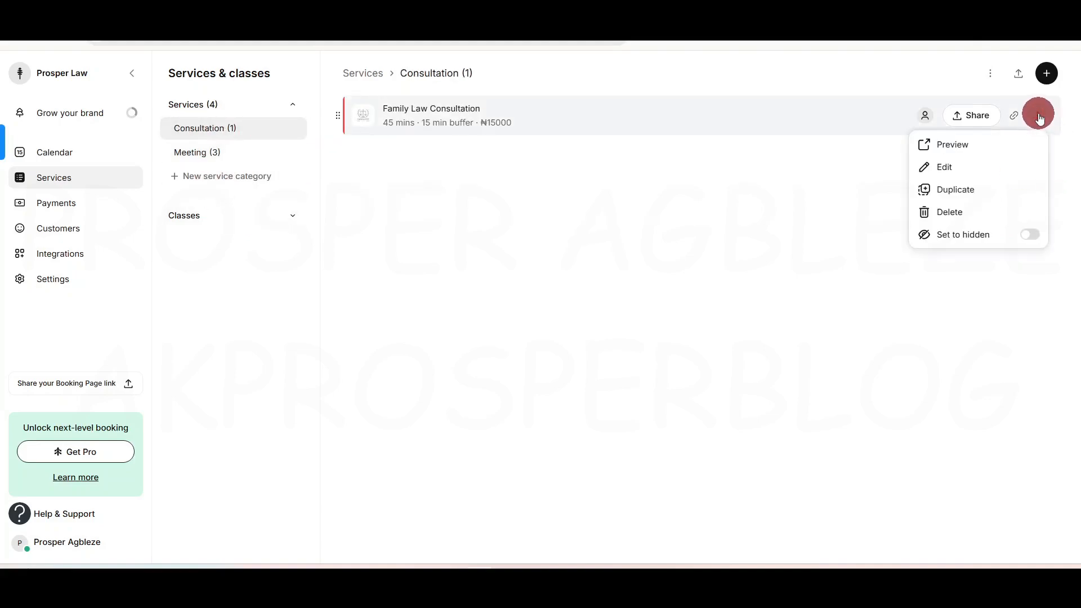
click(967, 168)
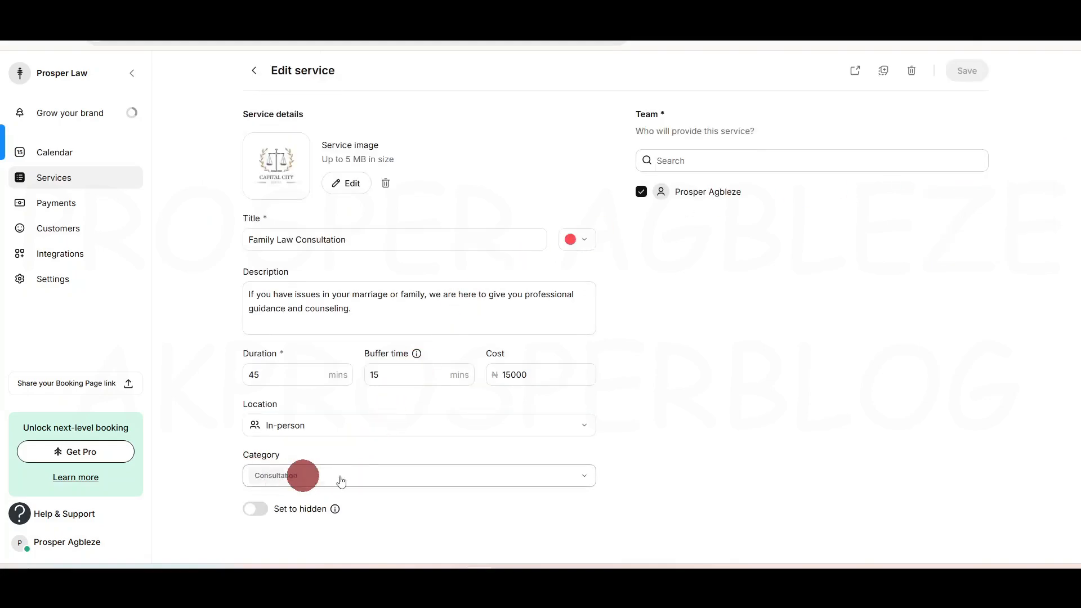
click(529, 479)
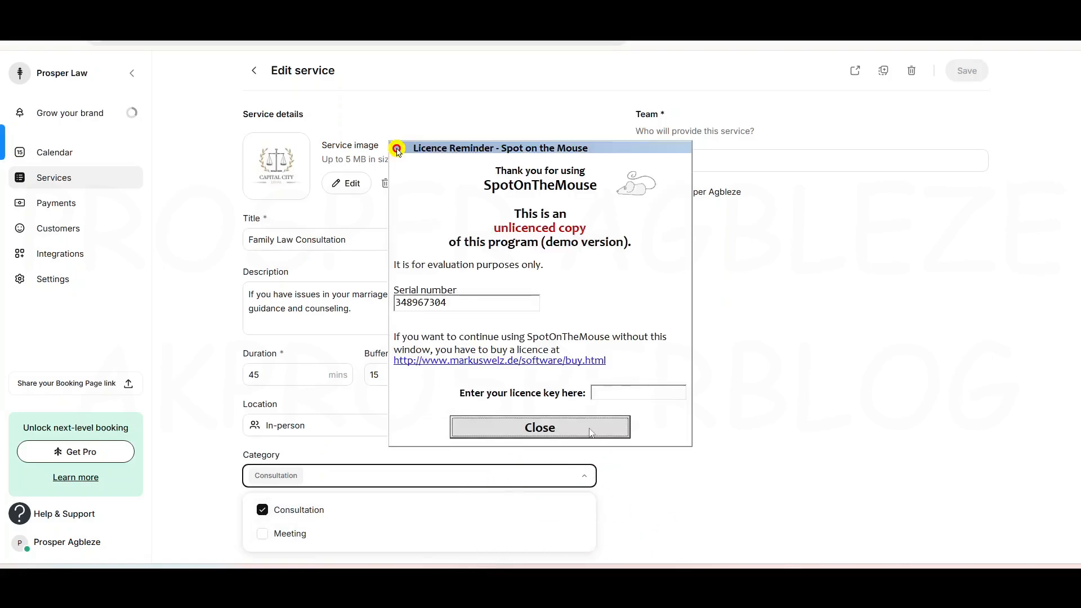
click(591, 432)
click(676, 472)
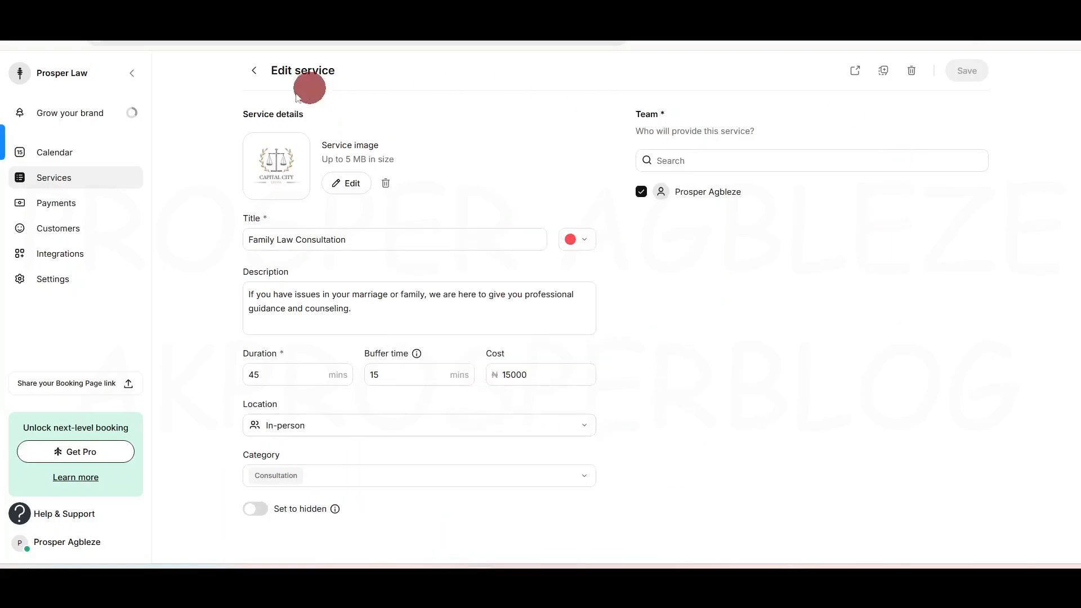
click(251, 80)
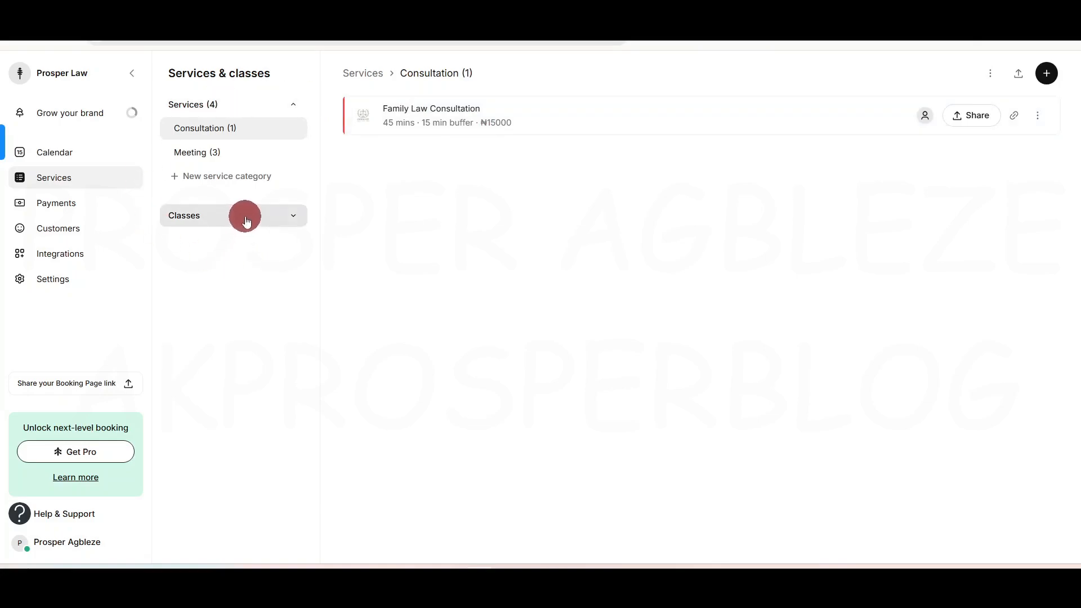
Step: Expand Classes to show its empty class list and the add service-or-class choice
click(294, 215)
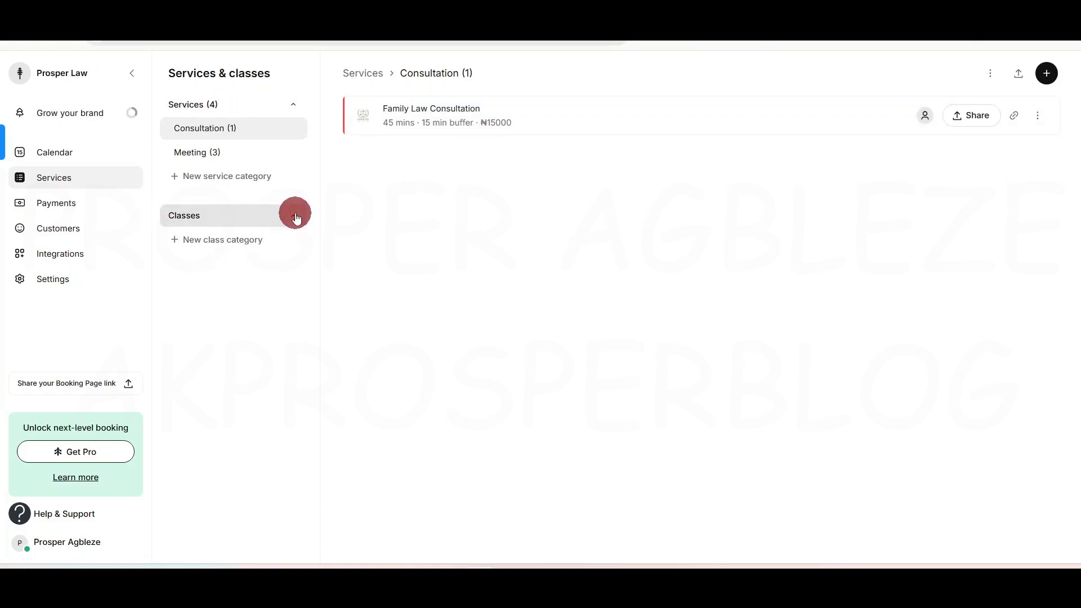
click(228, 223)
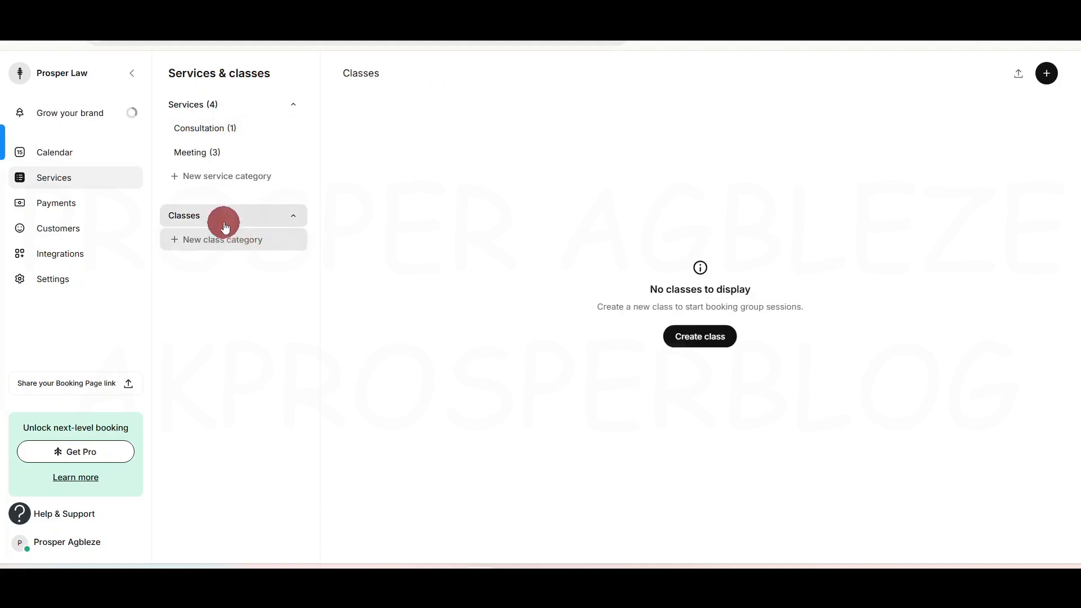
click(1046, 73)
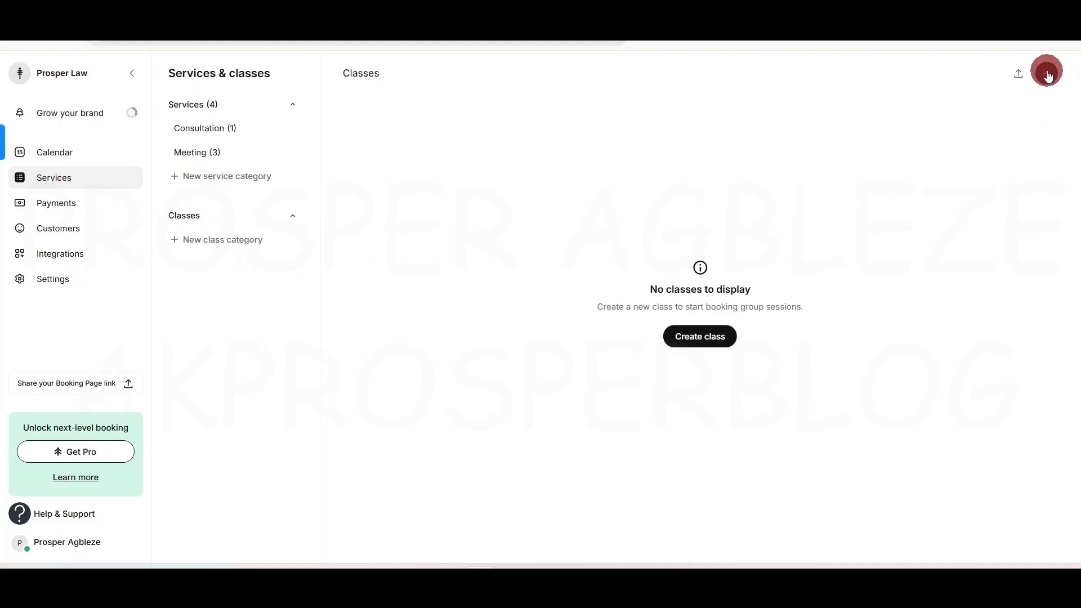
click(1023, 124)
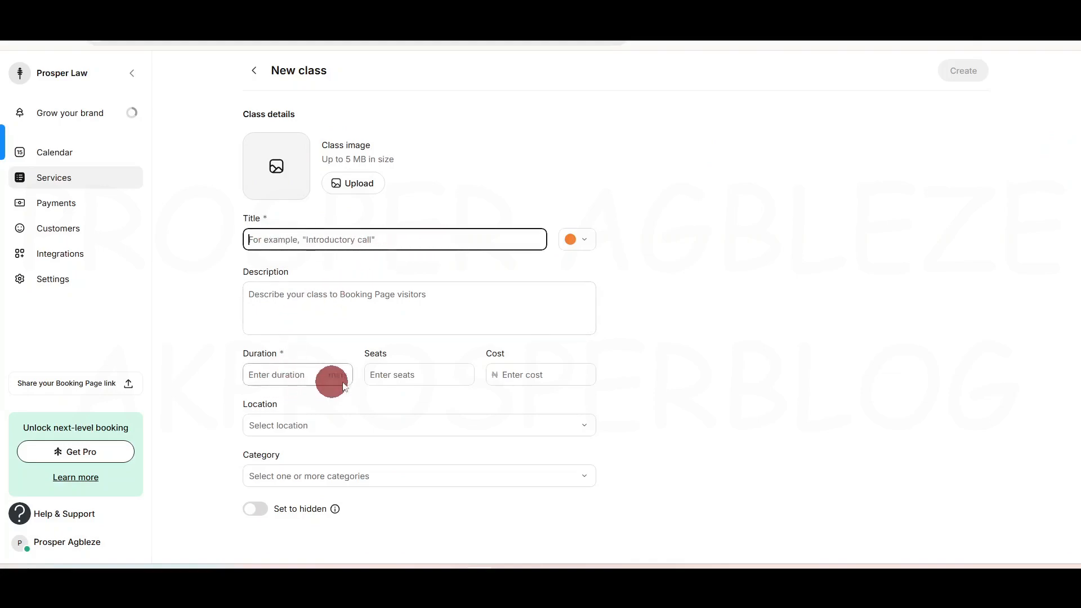
click(405, 373)
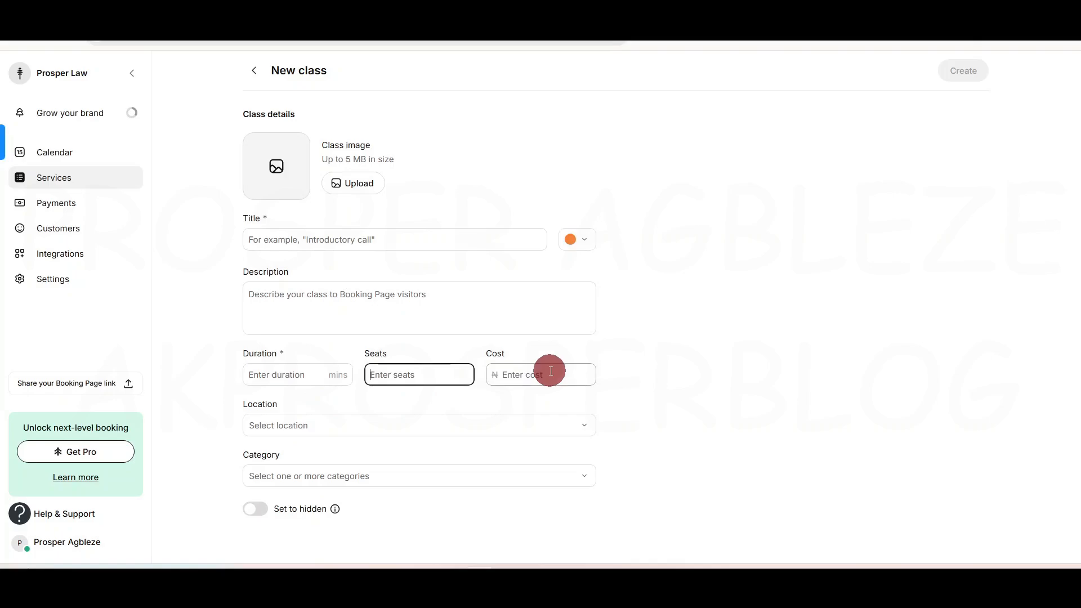
click(386, 425)
click(387, 425)
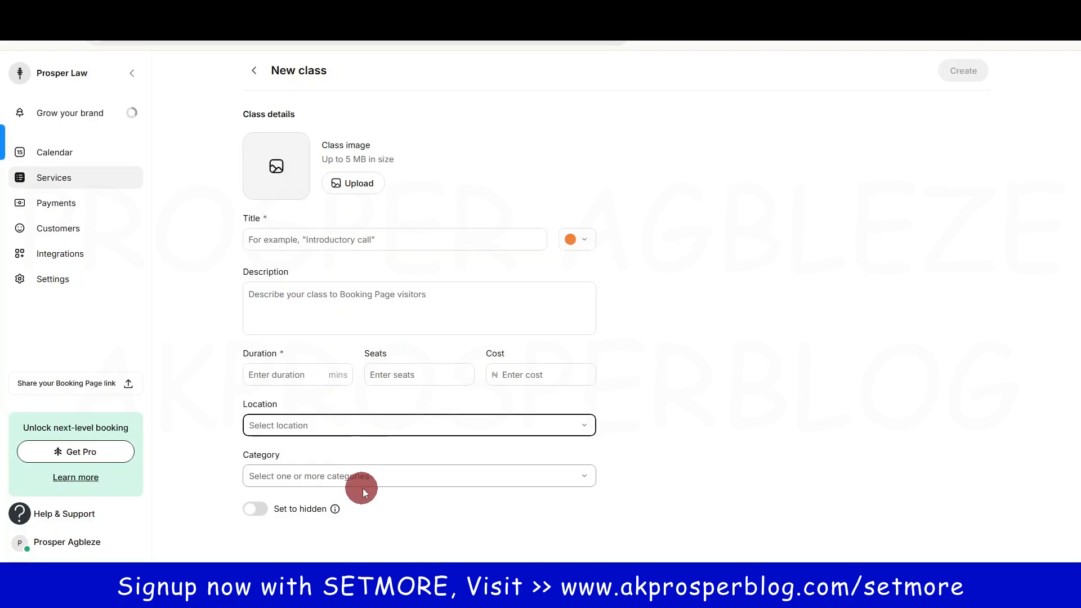
click(257, 72)
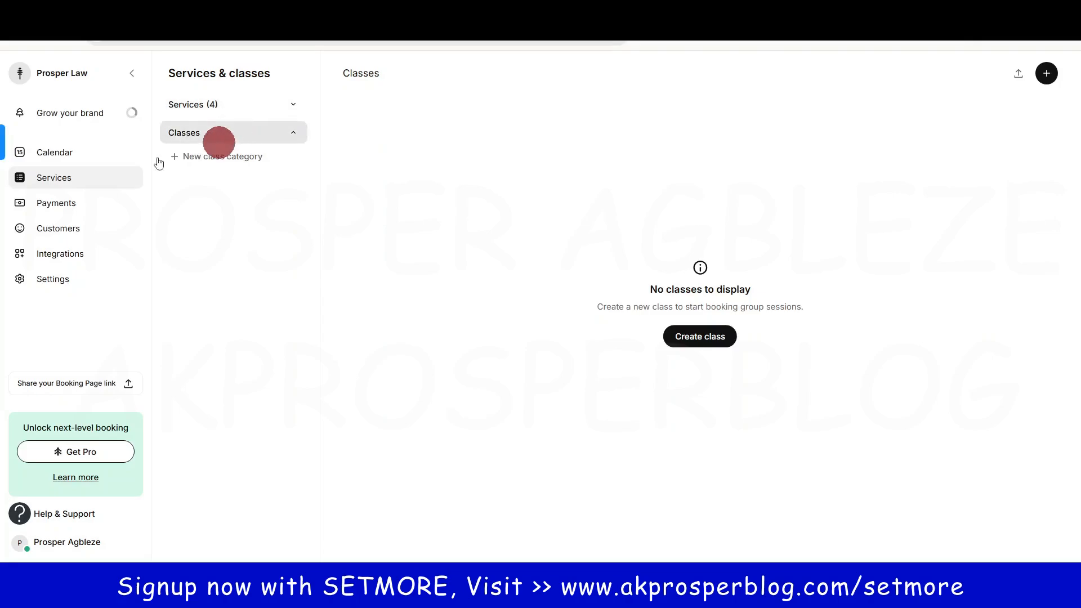
click(66, 206)
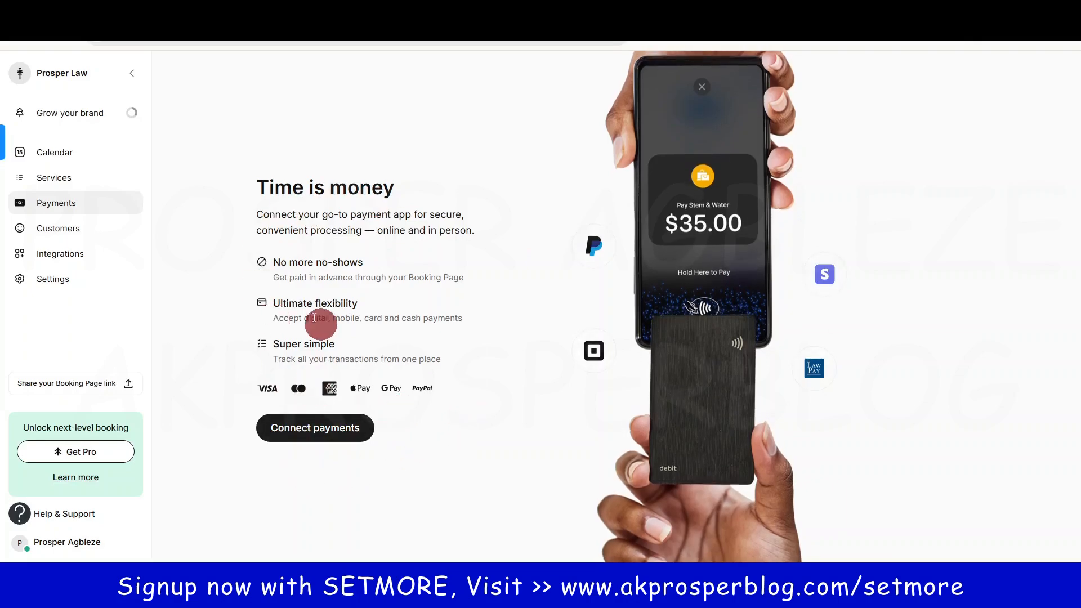
Step: Start connecting a payment provider from the Payments page
click(306, 431)
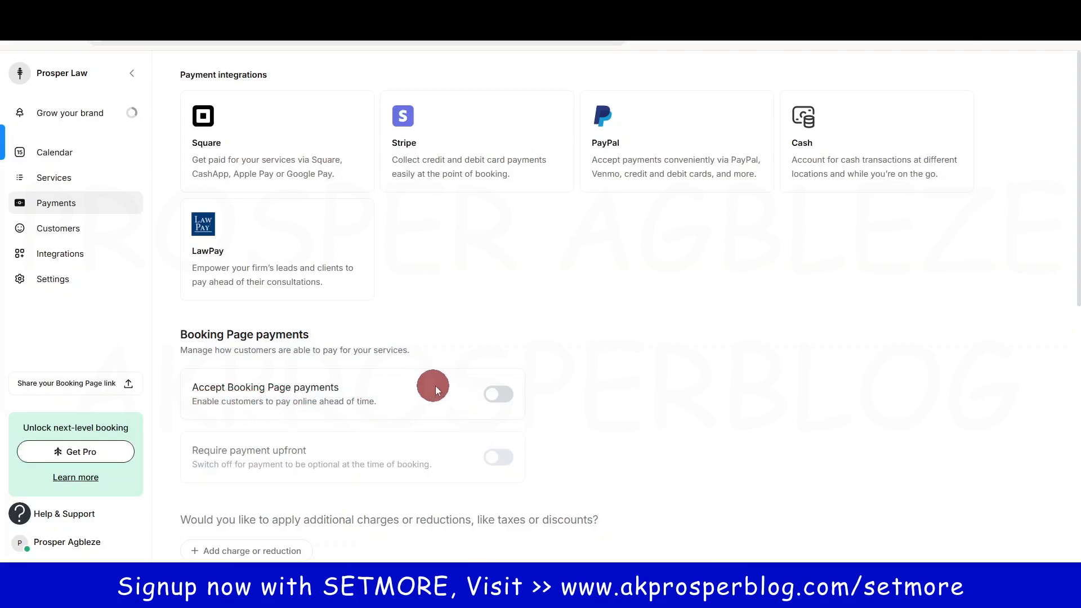
click(500, 393)
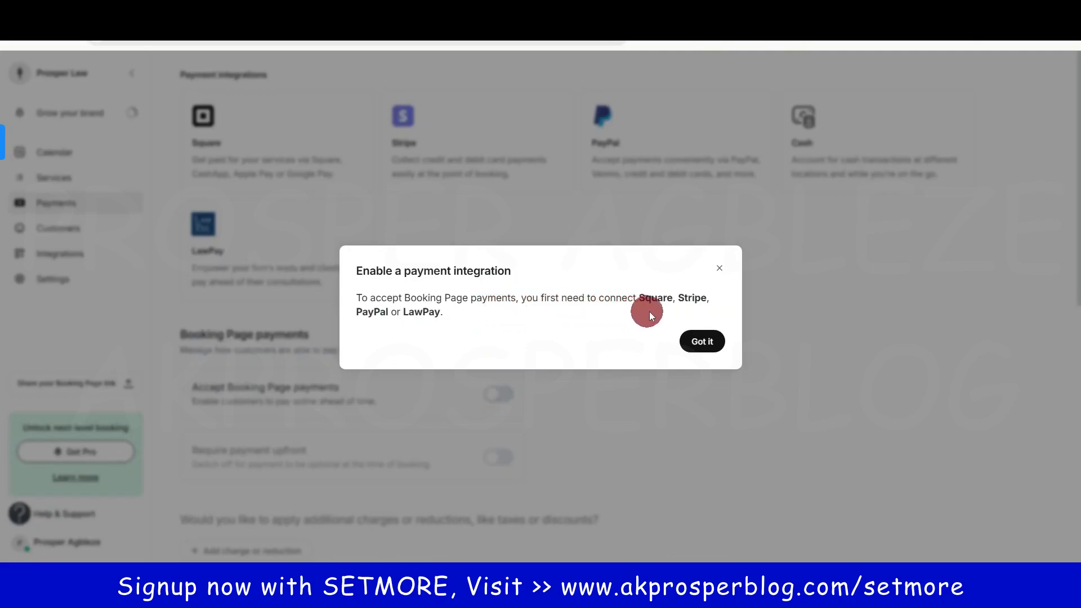
click(701, 342)
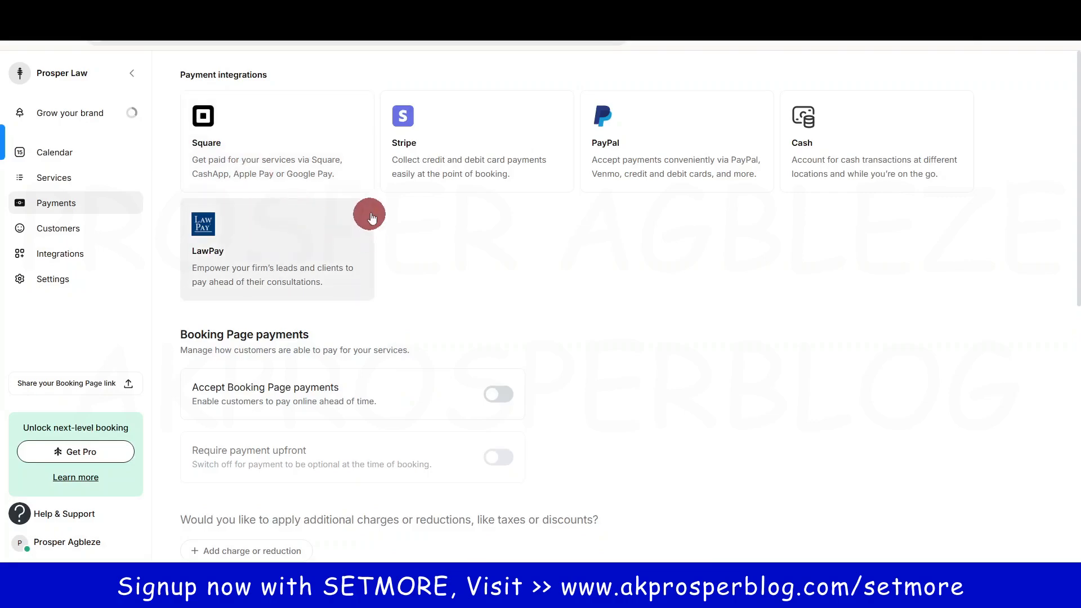
Step: Open Stripe's connection window, then close it and its details without connecting
click(480, 141)
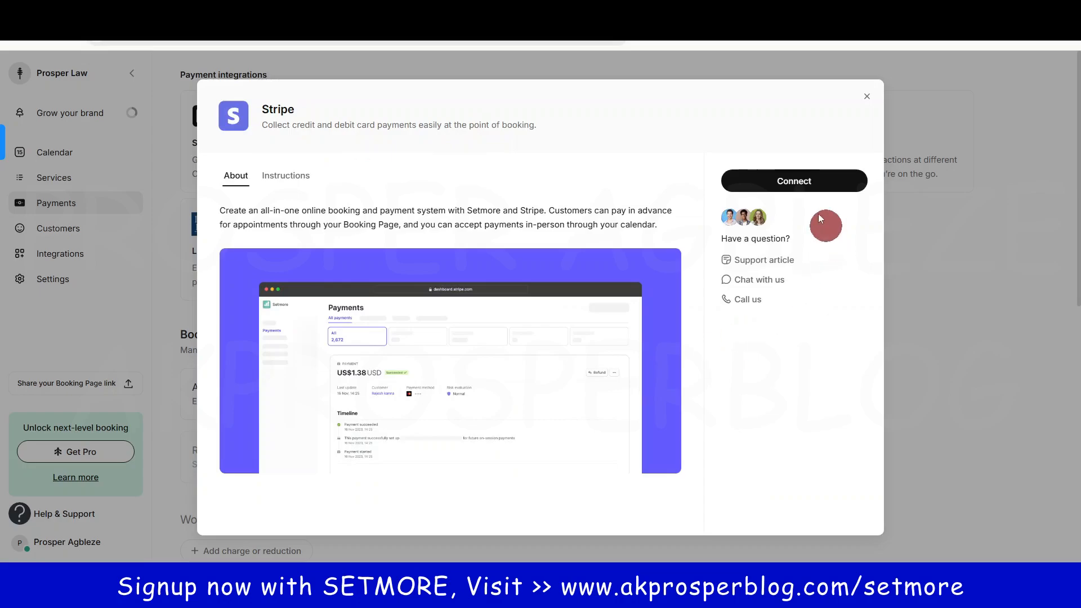
click(797, 181)
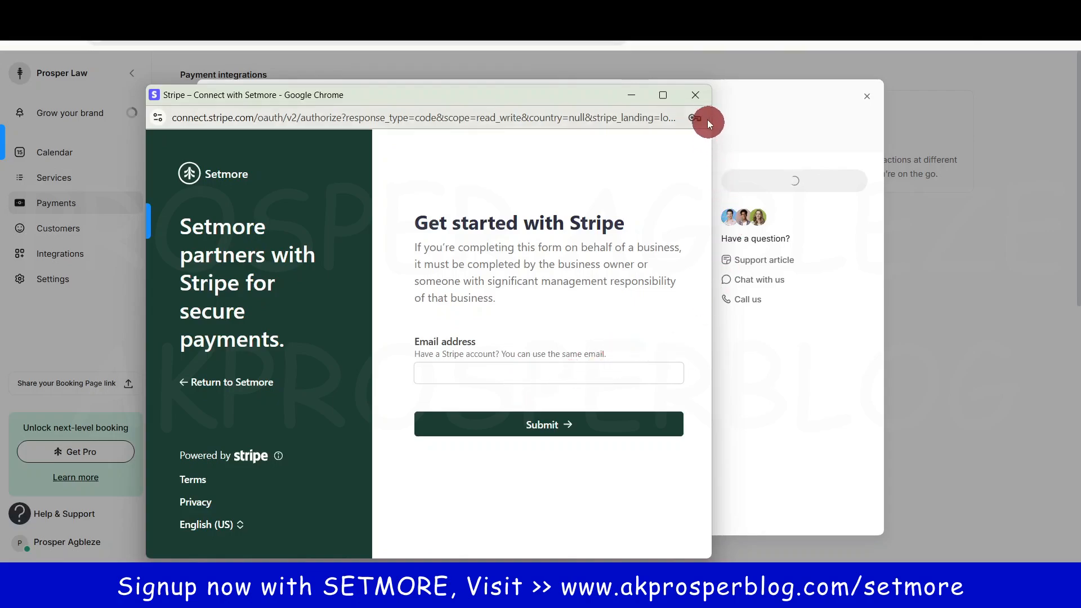
click(698, 95)
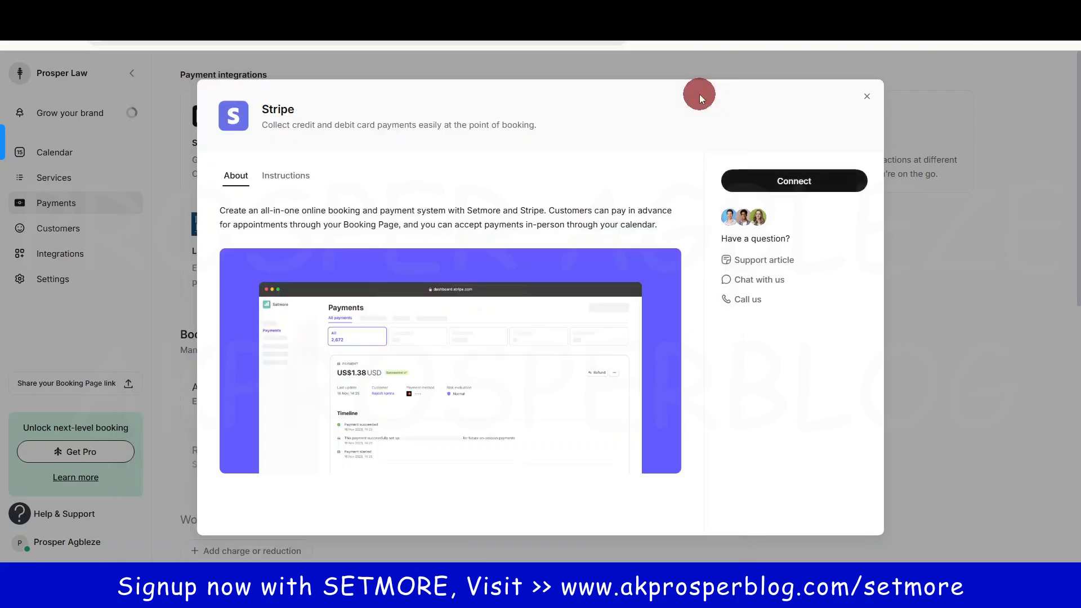
click(868, 103)
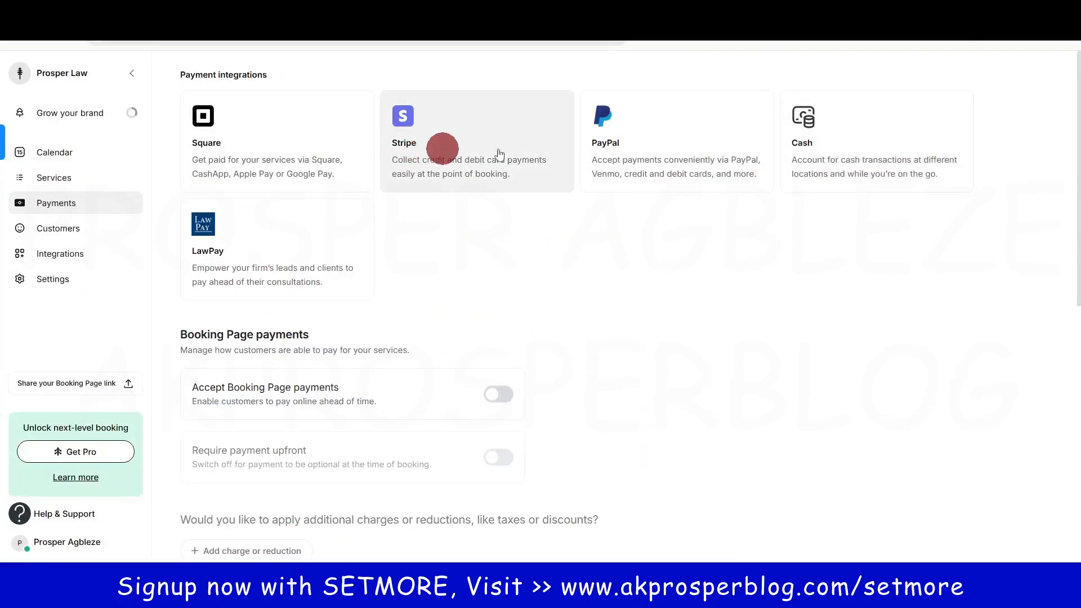
Step: Open PayPal's business sign-up window, then close it and the PayPal details unconnected
click(643, 138)
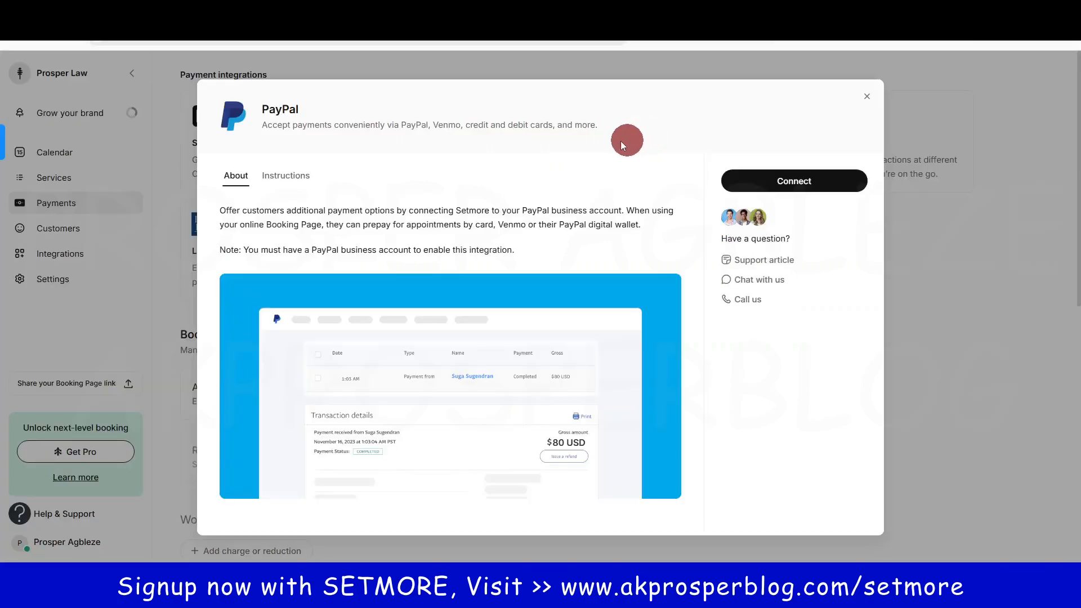
click(802, 183)
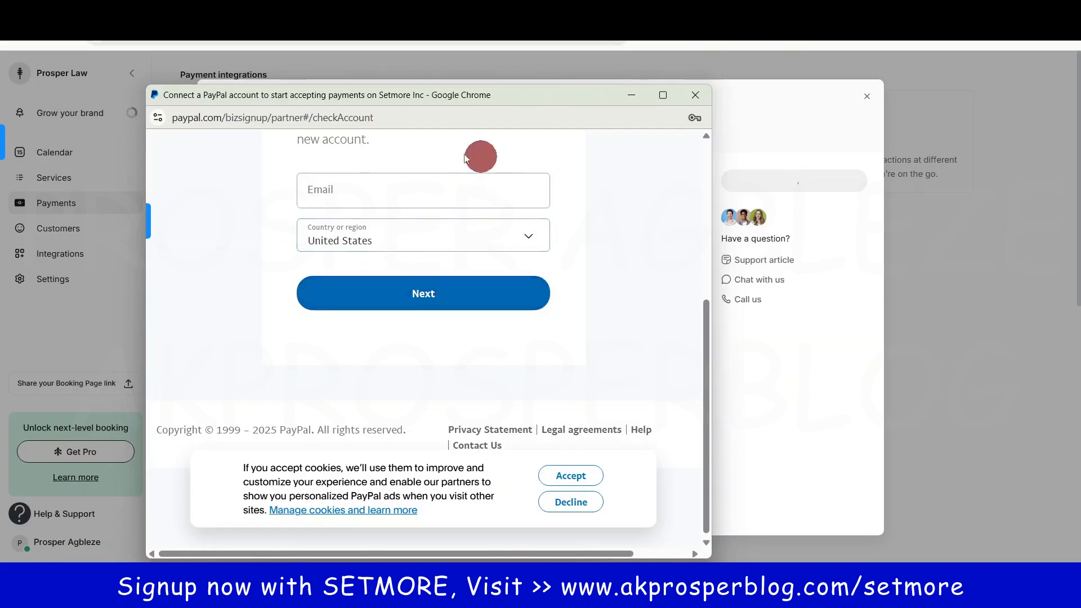
click(698, 97)
click(867, 97)
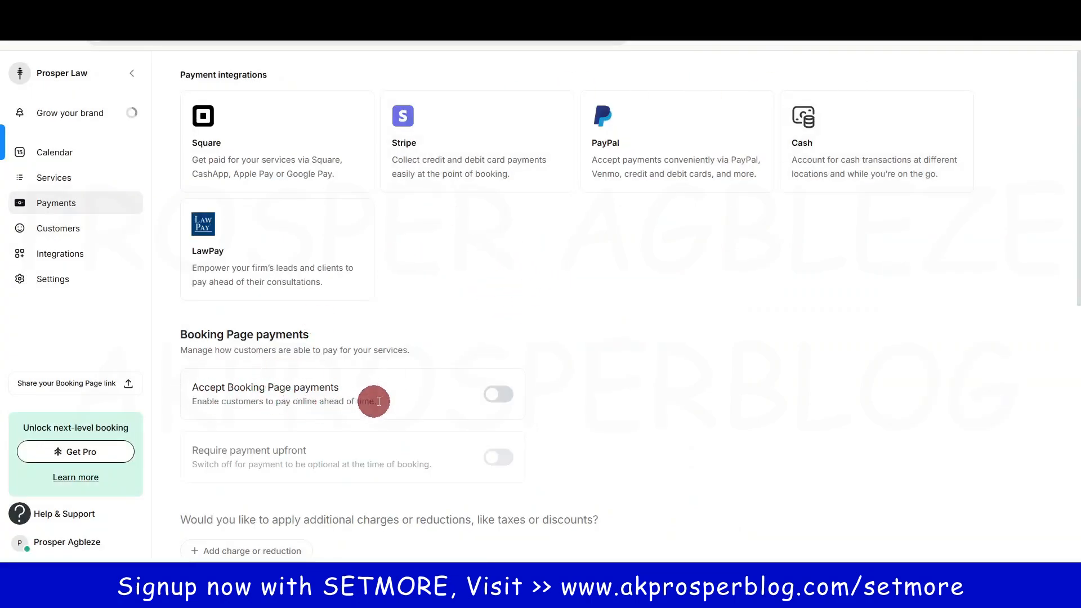
click(512, 397)
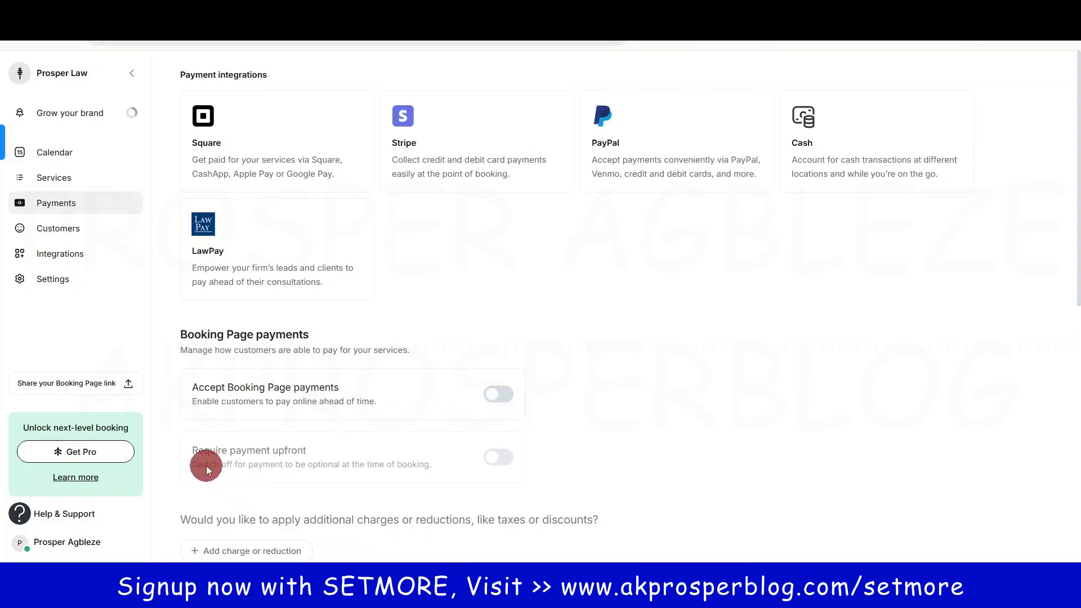
click(497, 394)
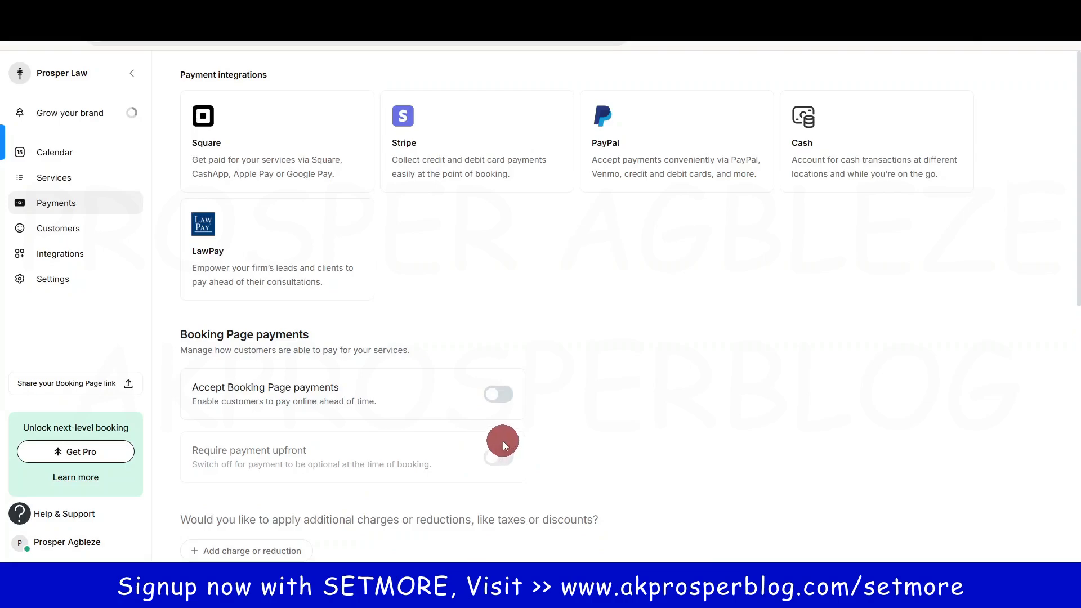
scroll(502, 441, down, 5)
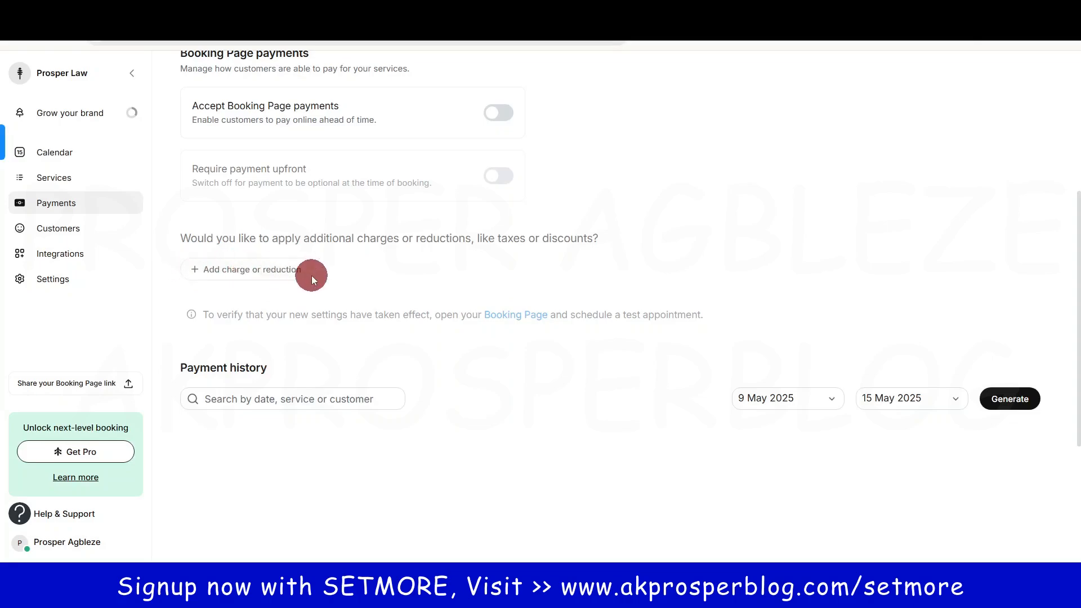
scroll(480, 315, up, 5)
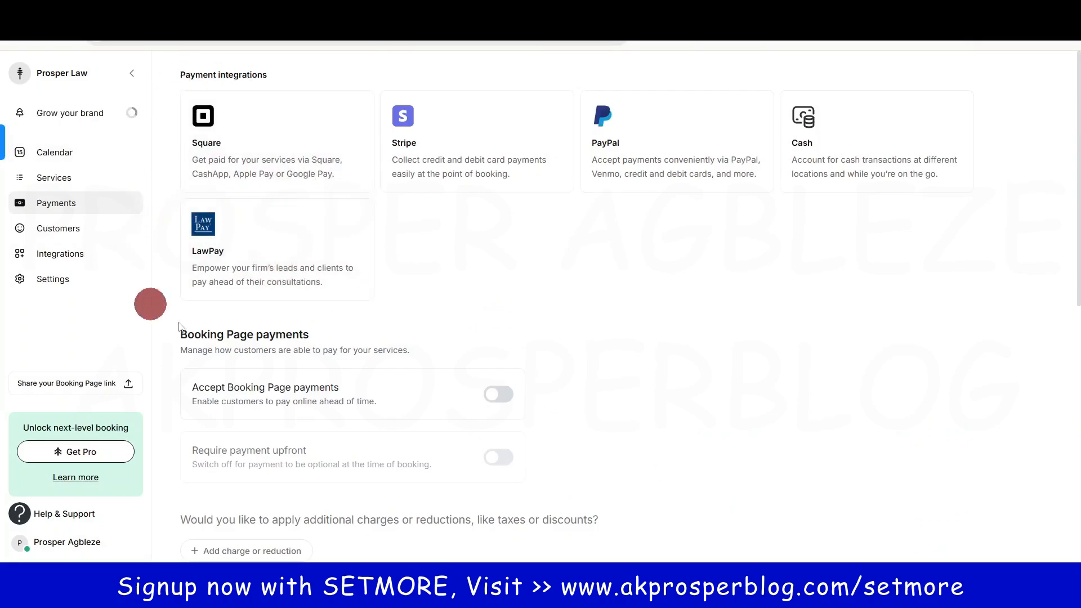
Step: Open a new customer form on the empty Customers page, look it over, and close it unsaved
click(60, 229)
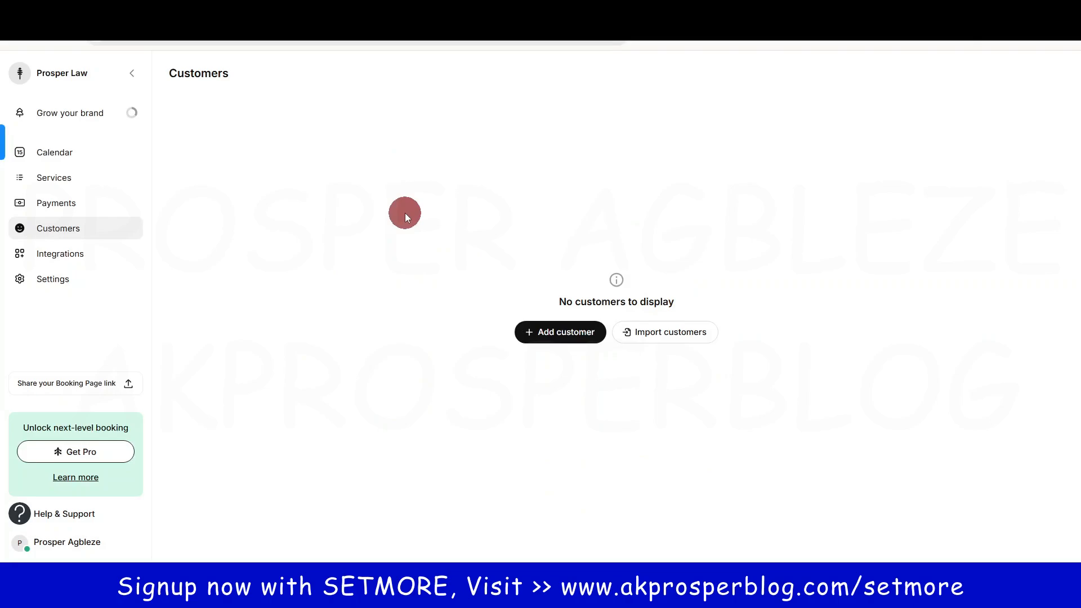
click(557, 338)
click(439, 180)
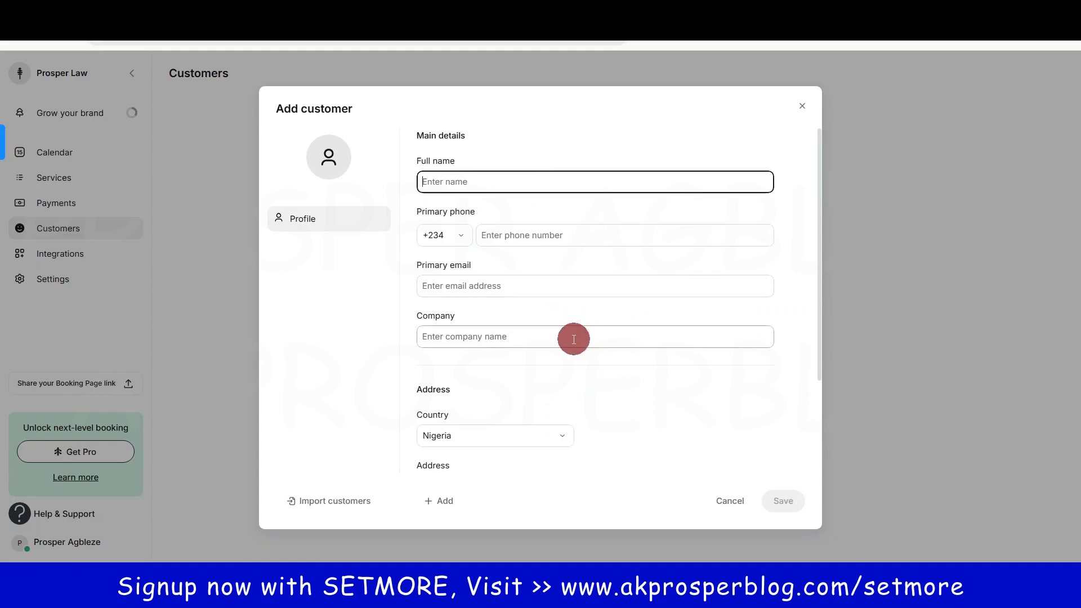
scroll(519, 442, down, 2)
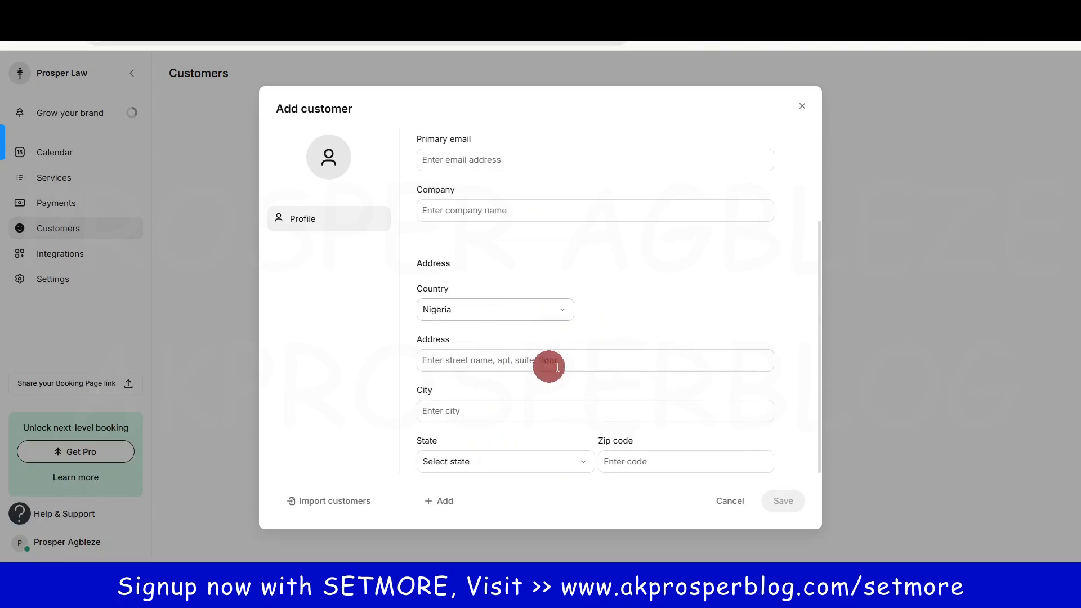
click(803, 108)
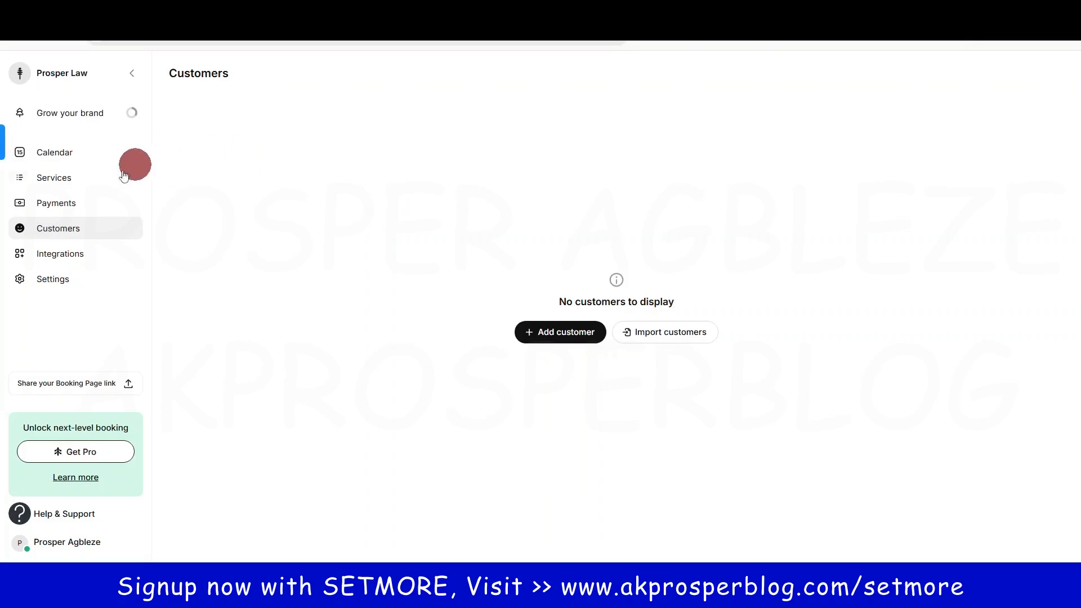
Step: Browse the Integrations cards and dismiss the licence reminder pop-up
click(39, 252)
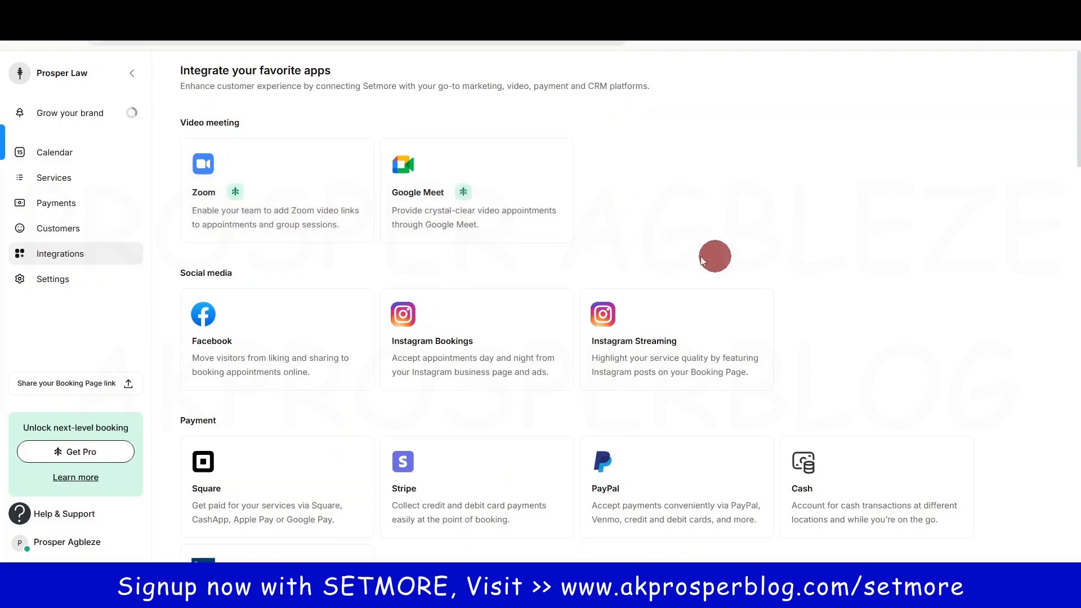
scroll(753, 333, down, 5)
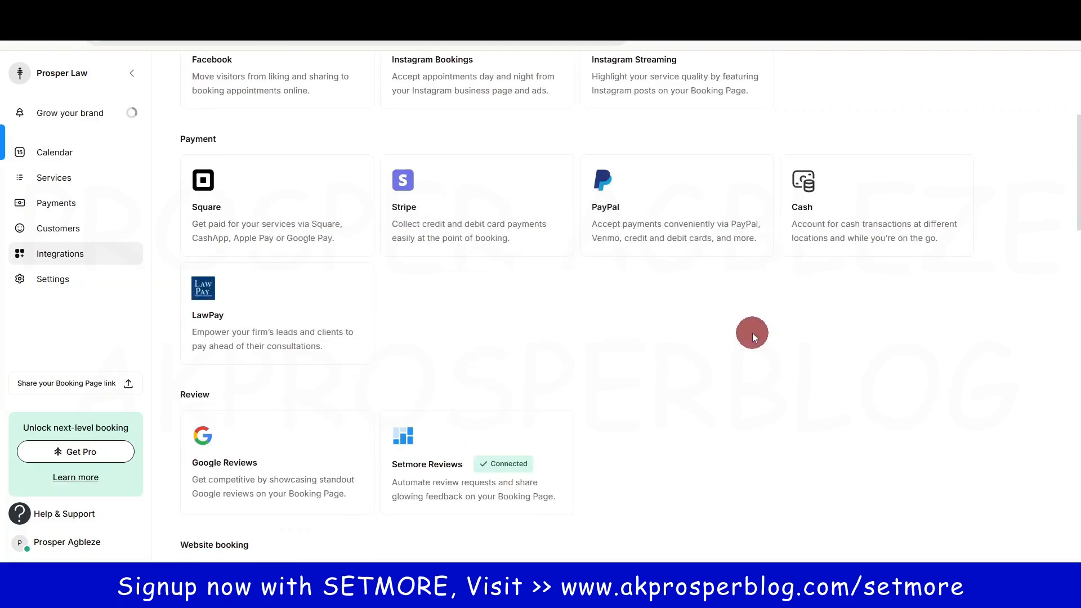
scroll(752, 333, down, 4)
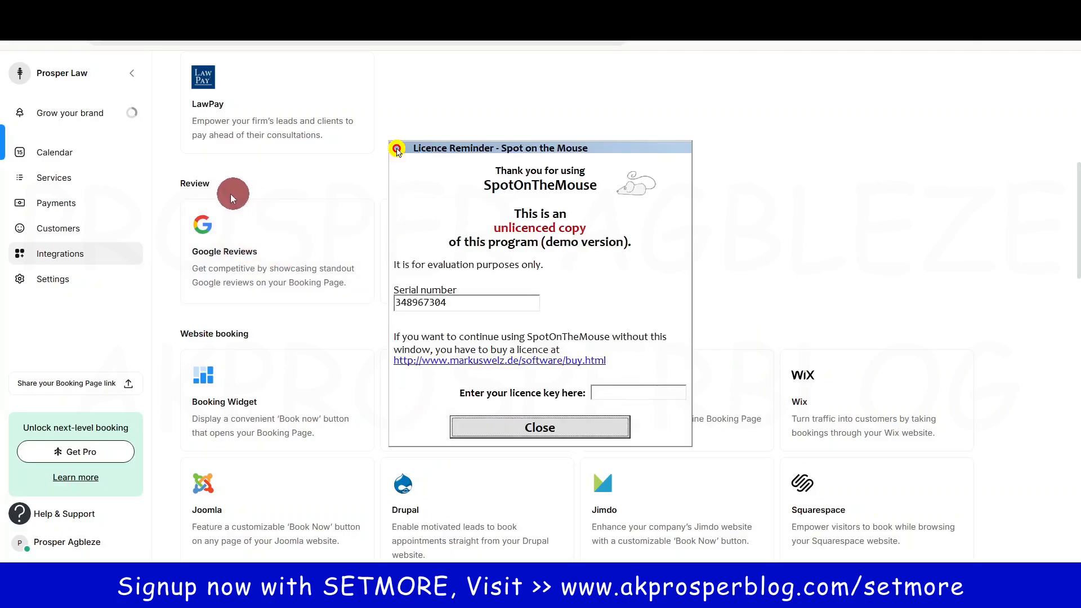
click(542, 428)
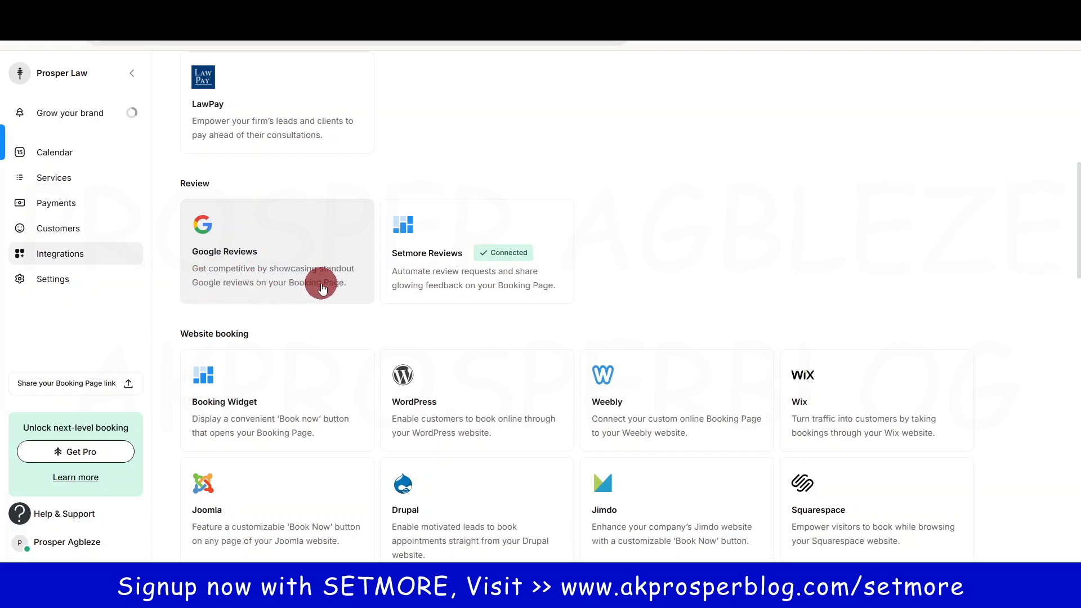
scroll(437, 349, down, 3)
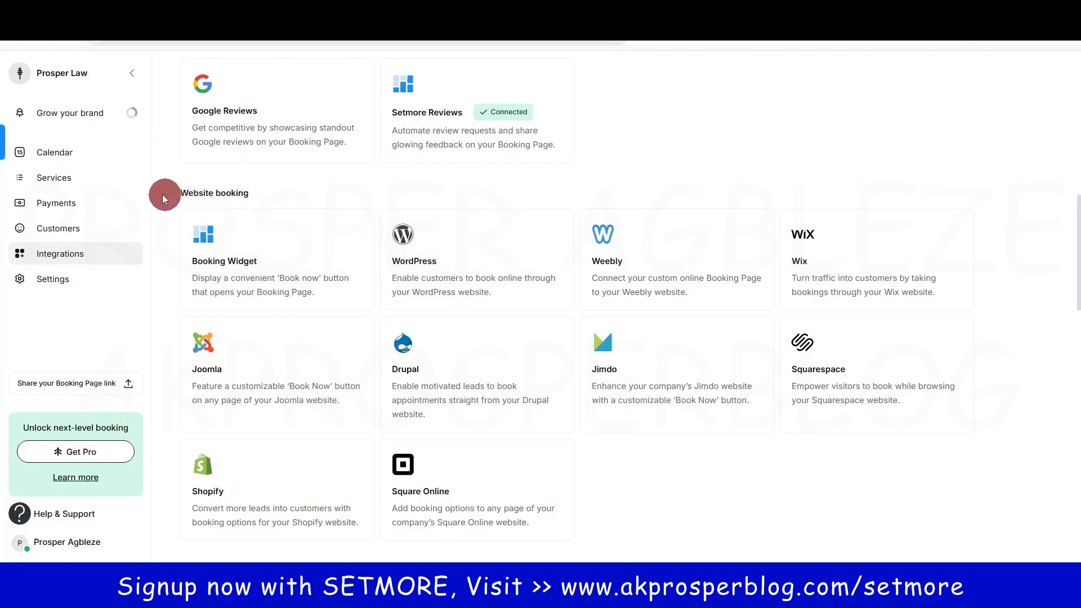
Step: Look over the WordPress integration card and remaining integrations, then go to brand Settings
click(445, 257)
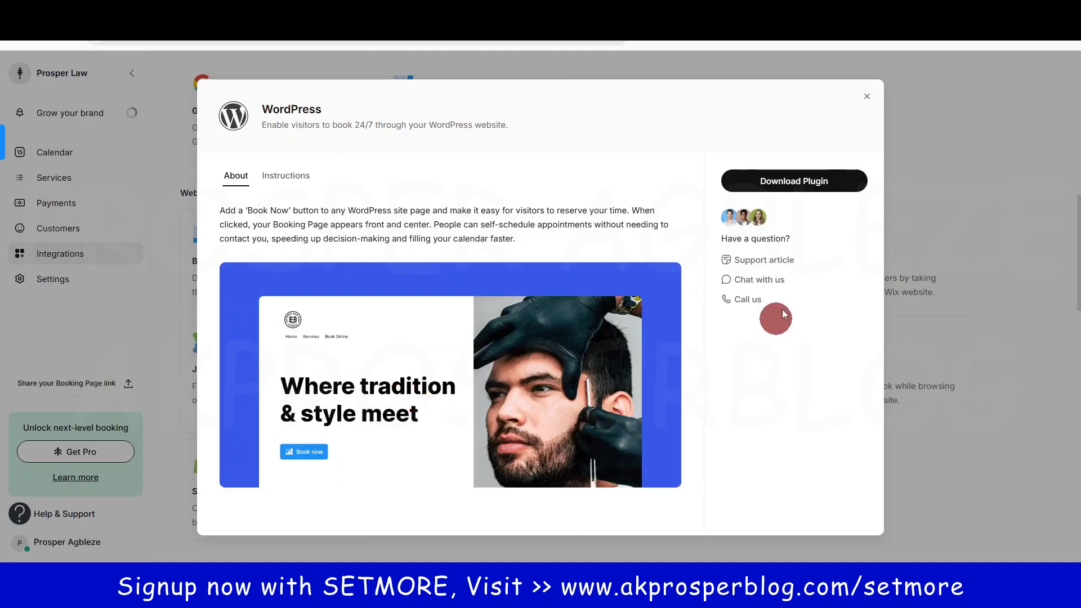
click(866, 97)
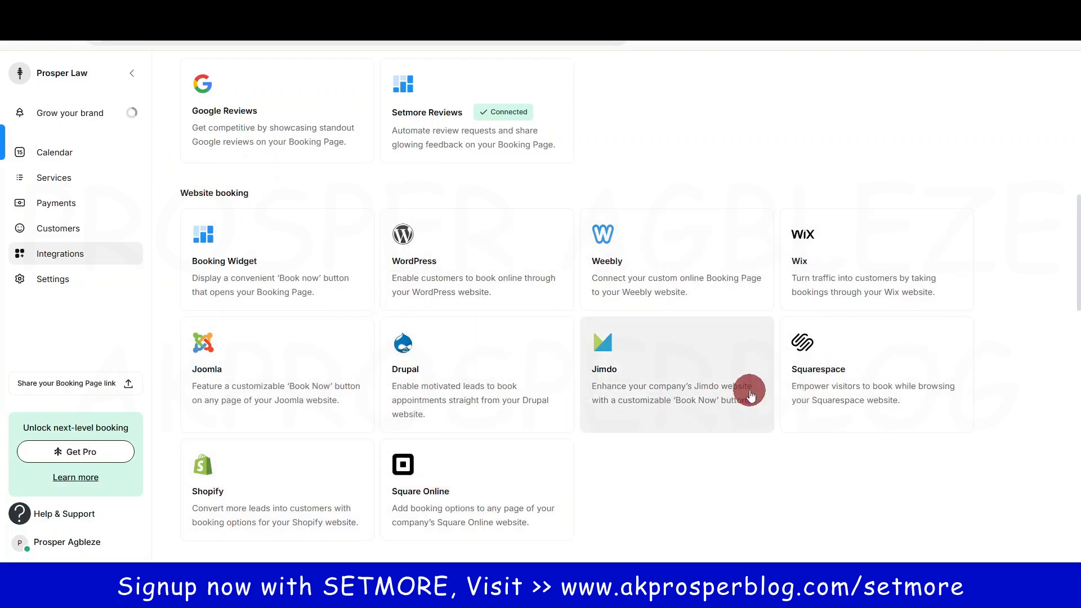
scroll(749, 390, down, 5)
scroll(749, 391, down, 4)
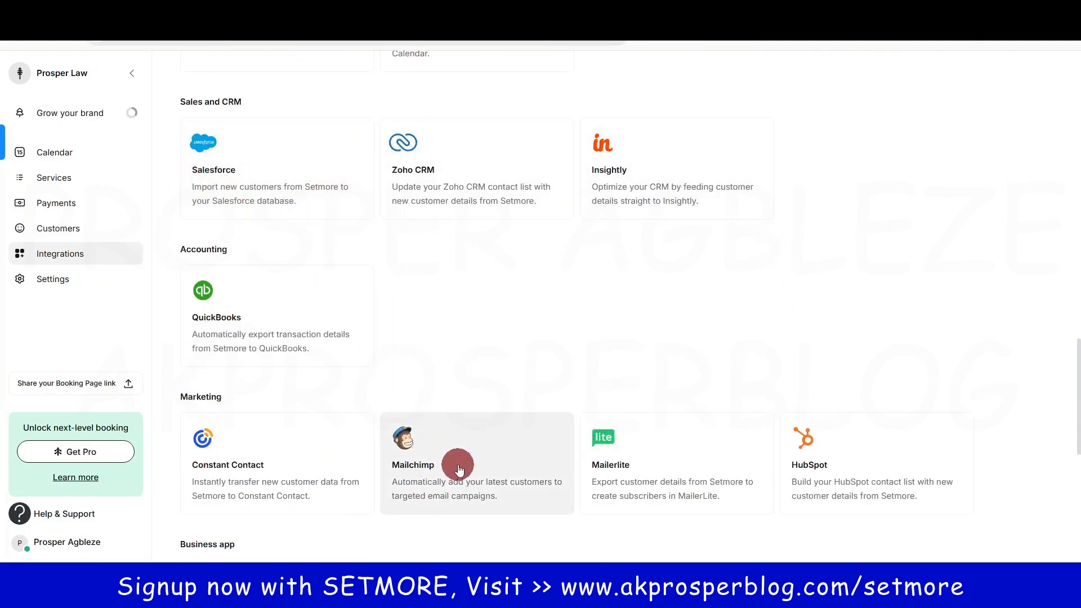
scroll(640, 410, down, 3)
scroll(641, 411, up, 8)
scroll(641, 414, up, 10)
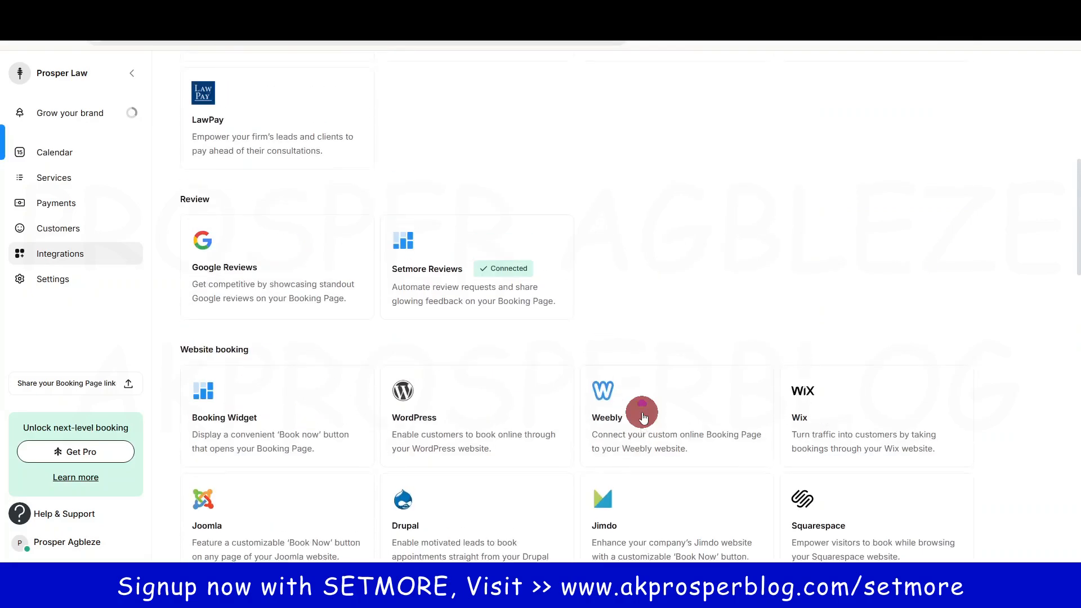
scroll(643, 417, down, 4)
scroll(643, 417, up, 3)
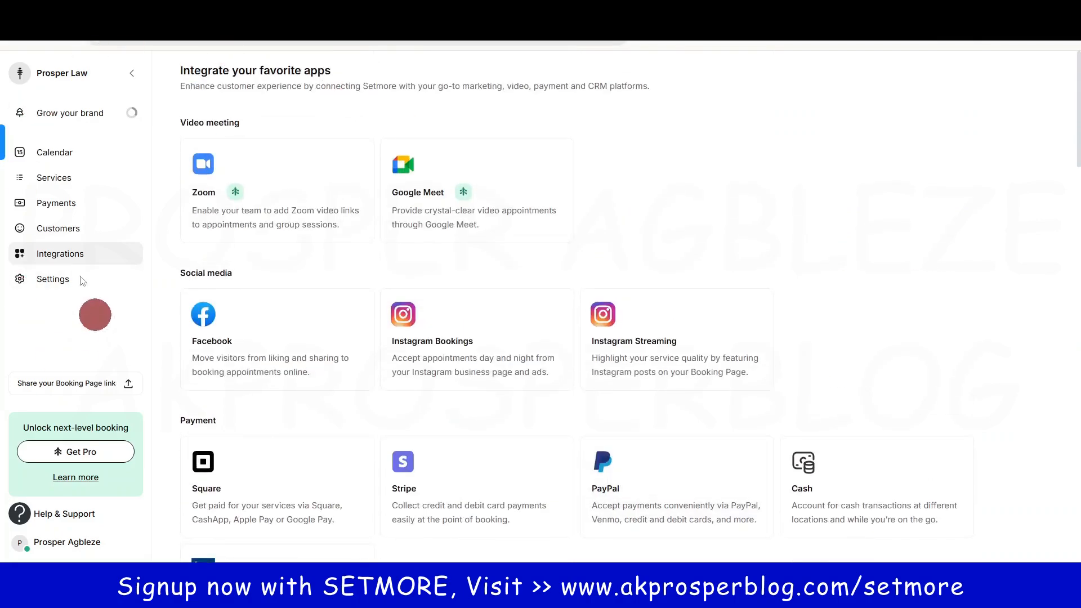
click(52, 284)
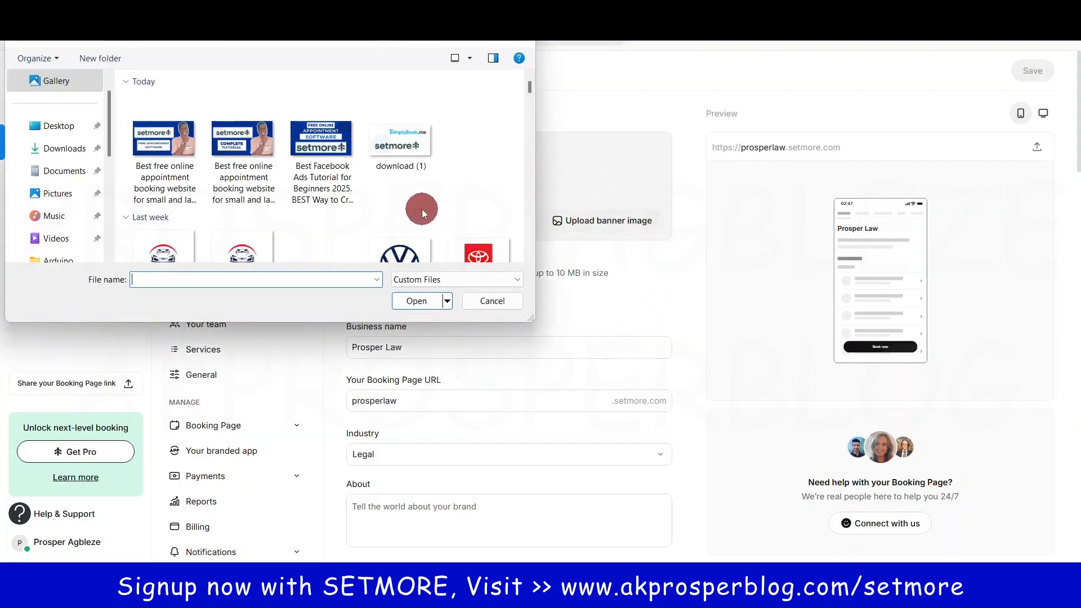
Step: Upload JP020_001CH as the banner, shifting it so the Jeeps sit higher, and apply
scroll(421, 208, down, 3)
drag(528, 97, 529, 133)
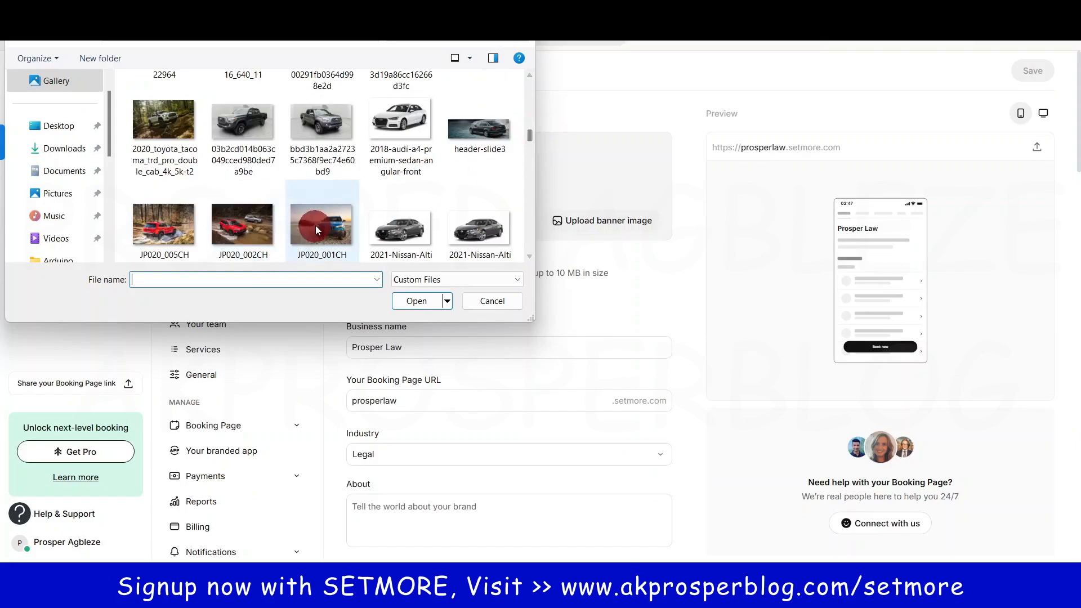
click(315, 225)
click(417, 300)
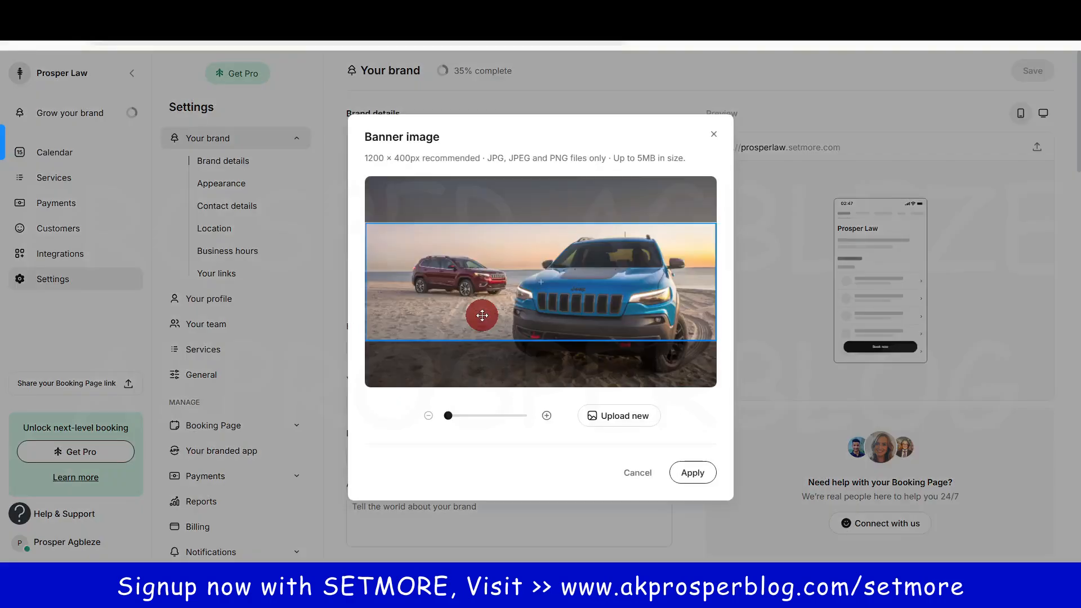
drag(597, 355, 584, 271)
click(705, 481)
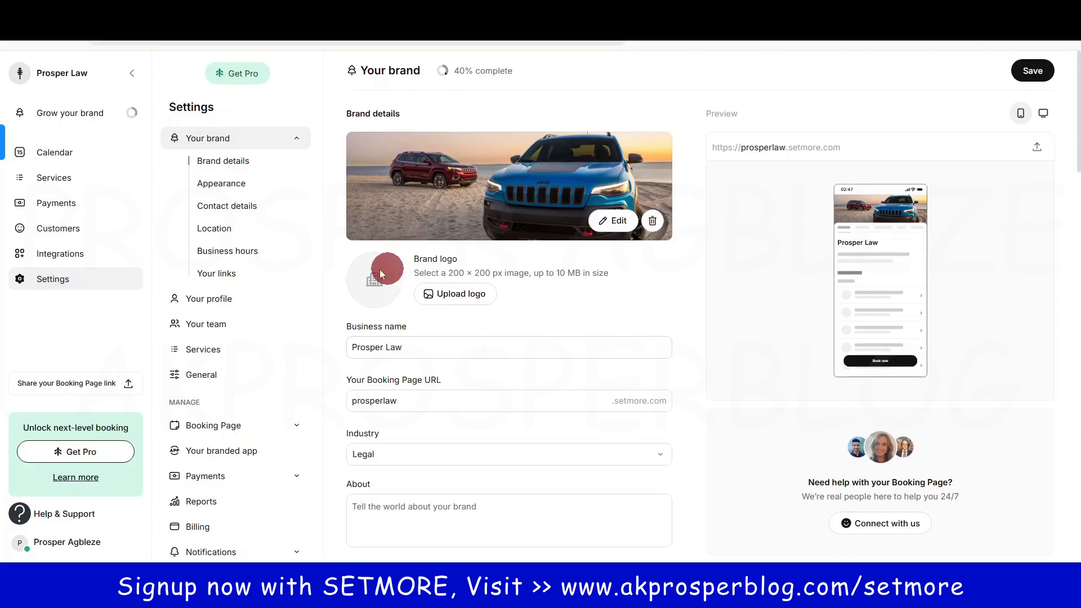
Step: Apply the Capital City Legal scales image as logo and review the Prosper Law name and URL
click(460, 294)
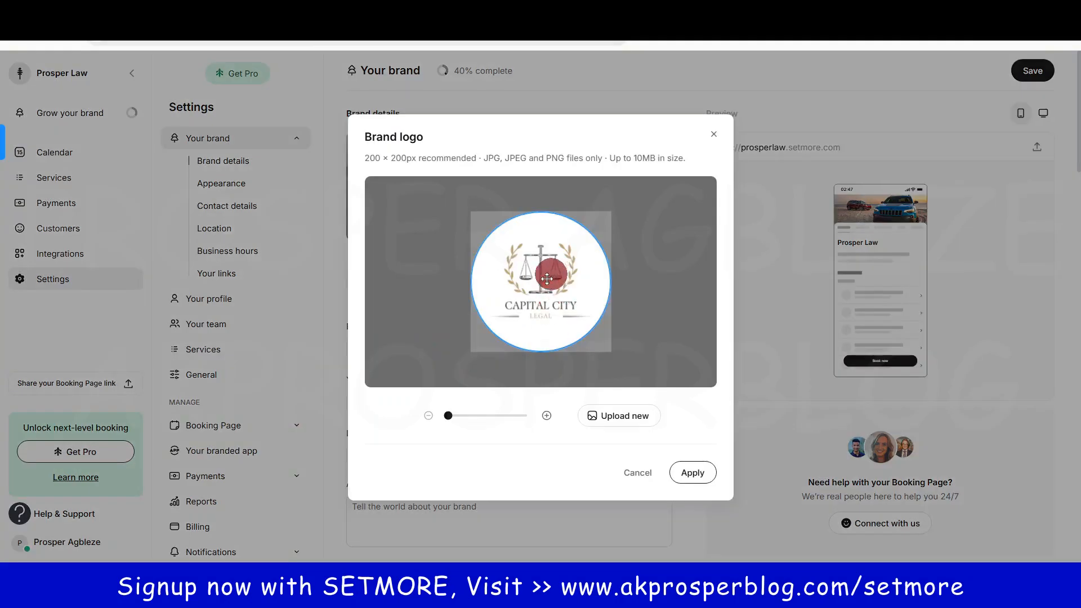
click(695, 474)
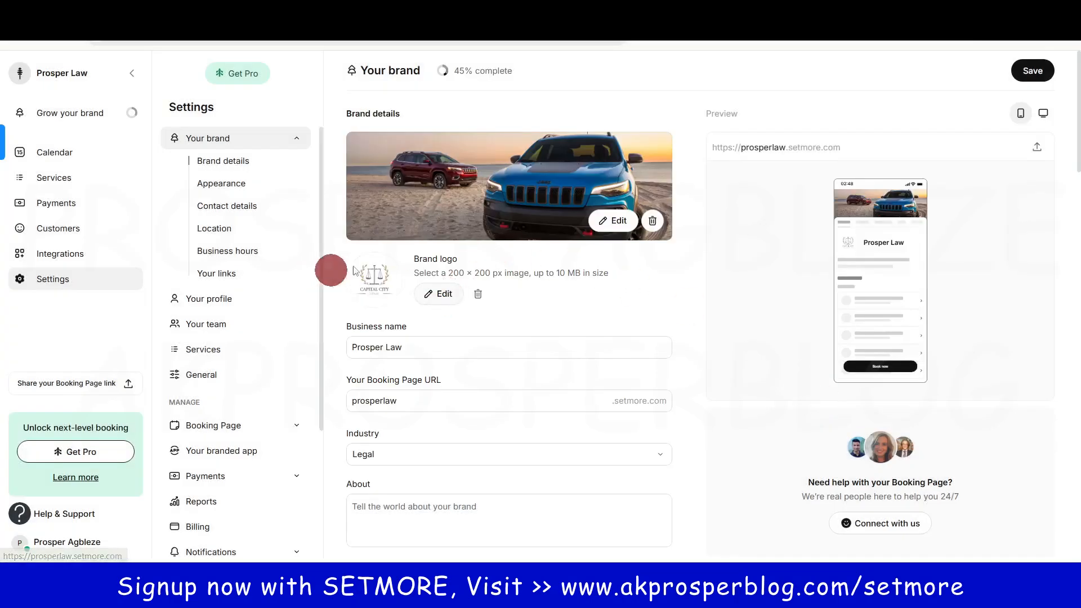
click(407, 348)
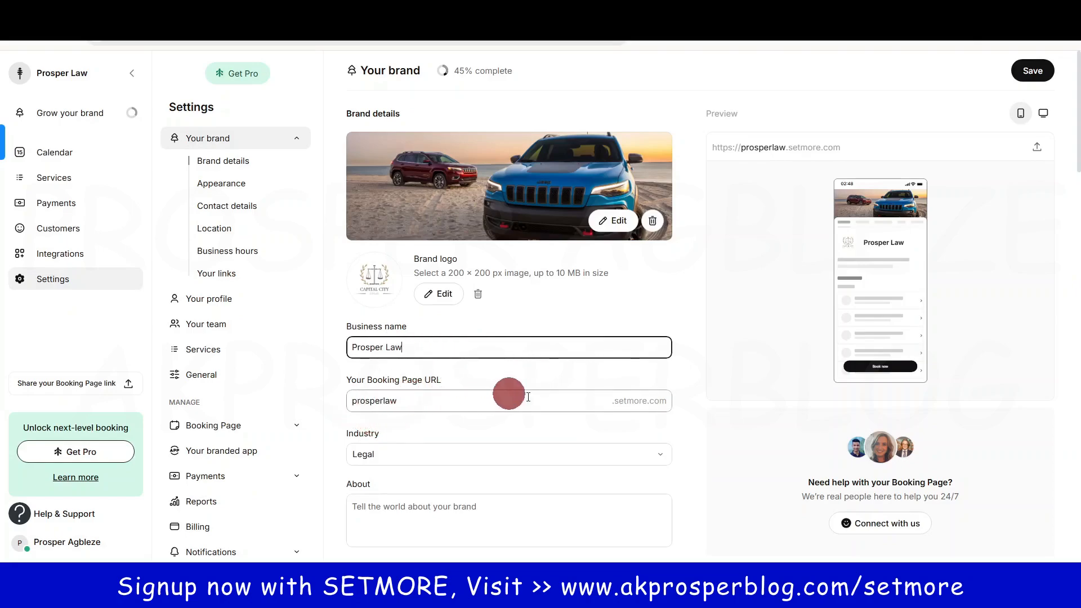
click(388, 407)
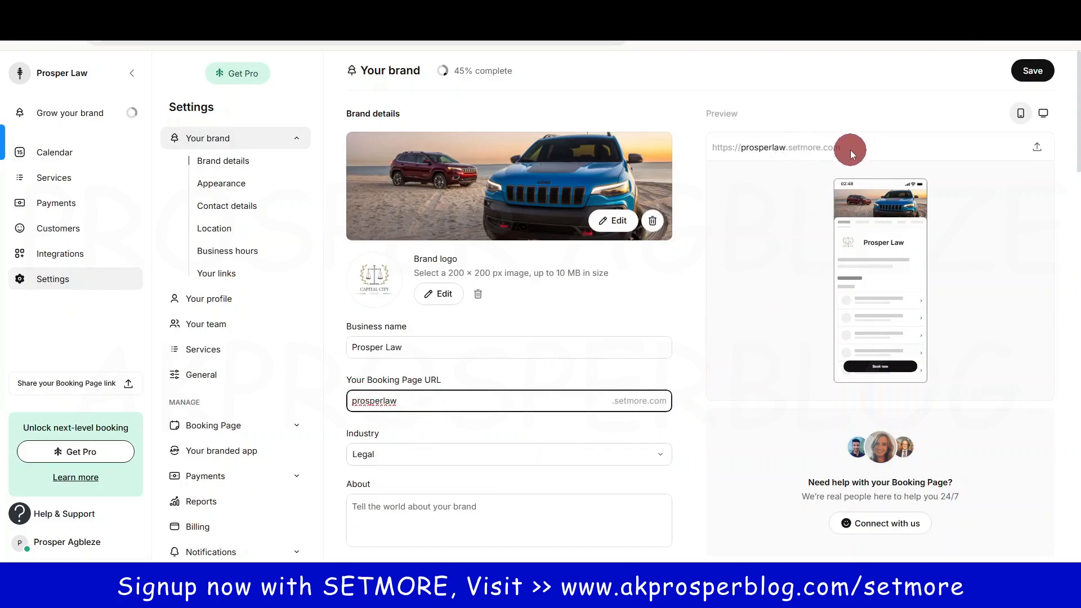
Step: Copy the prosperlaw.setmore.com booking address and save the brand details
drag(850, 150, 710, 148)
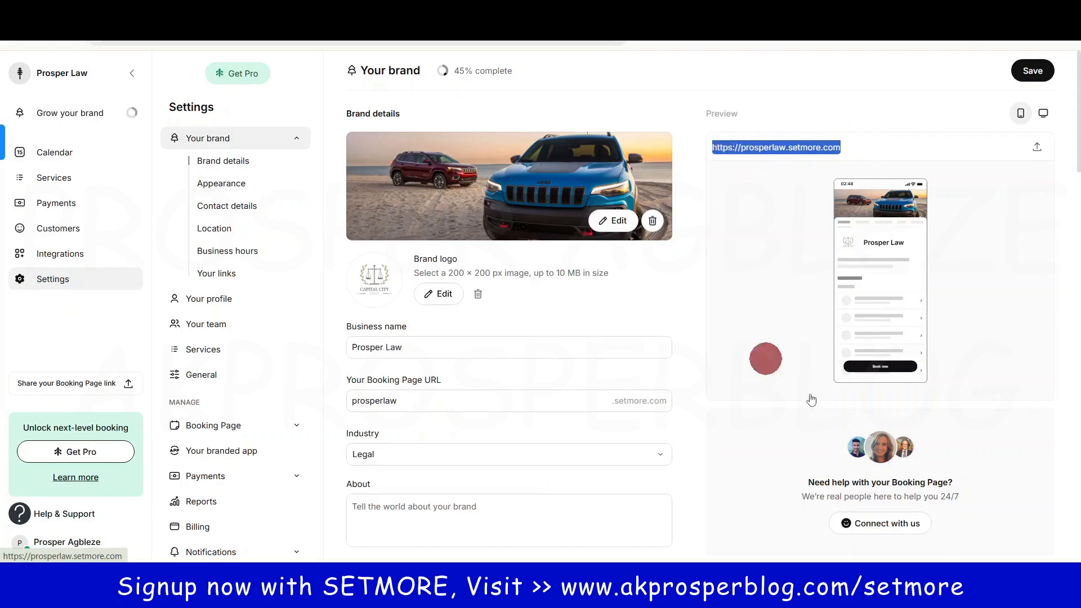
key(ctrl+c)
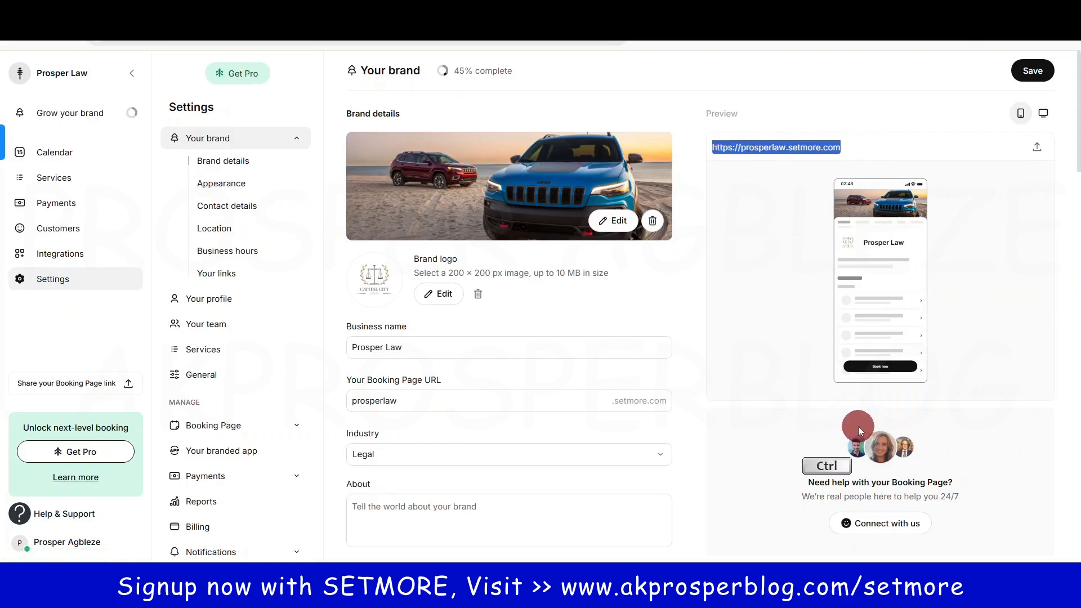
click(1034, 71)
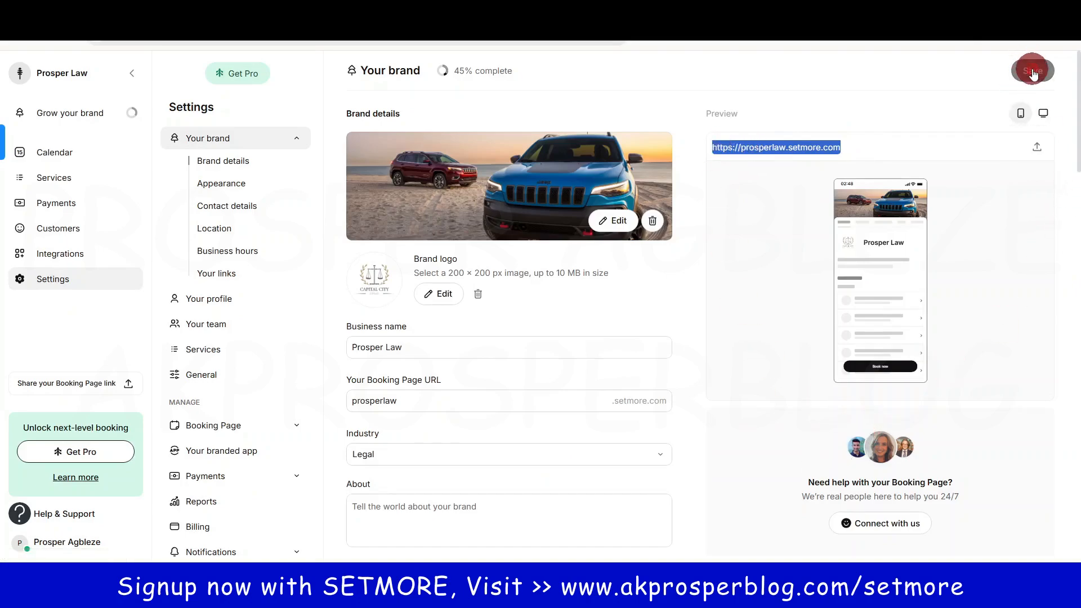
click(1065, 39)
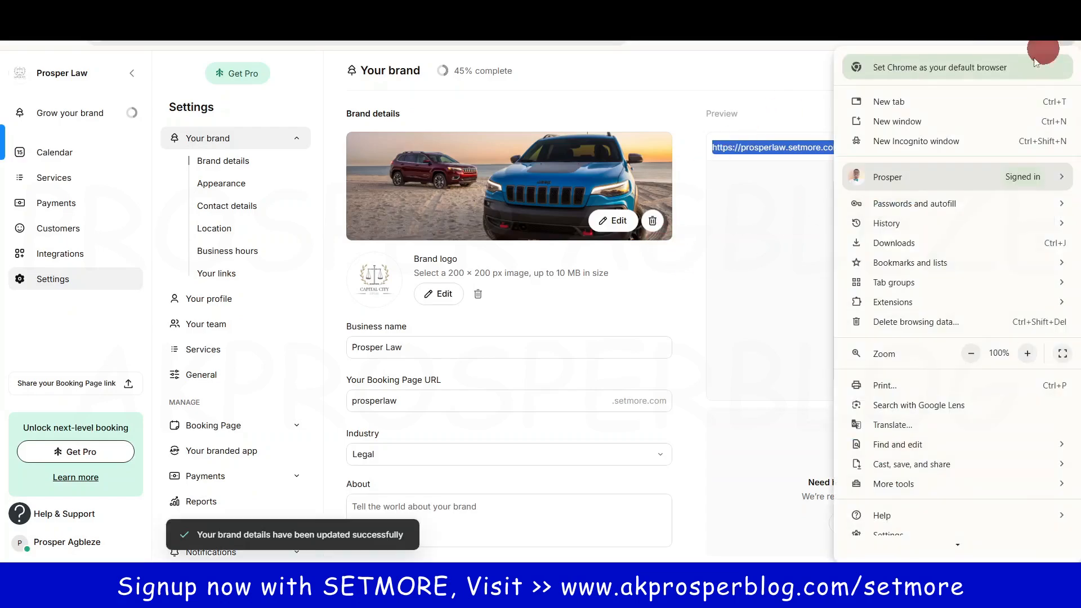
click(916, 141)
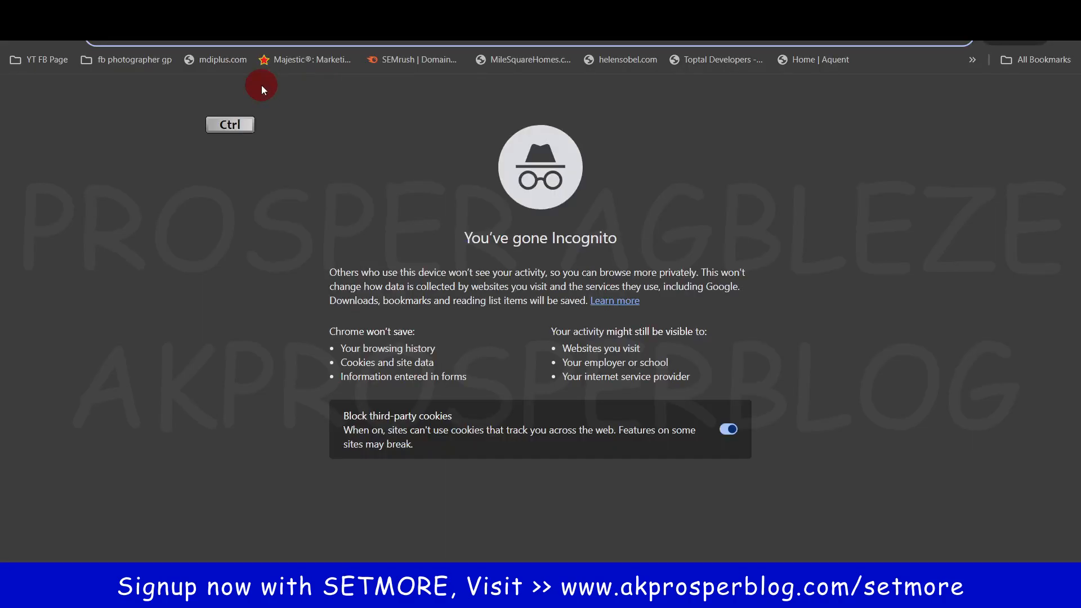
key(ctrl+v)
key(Return)
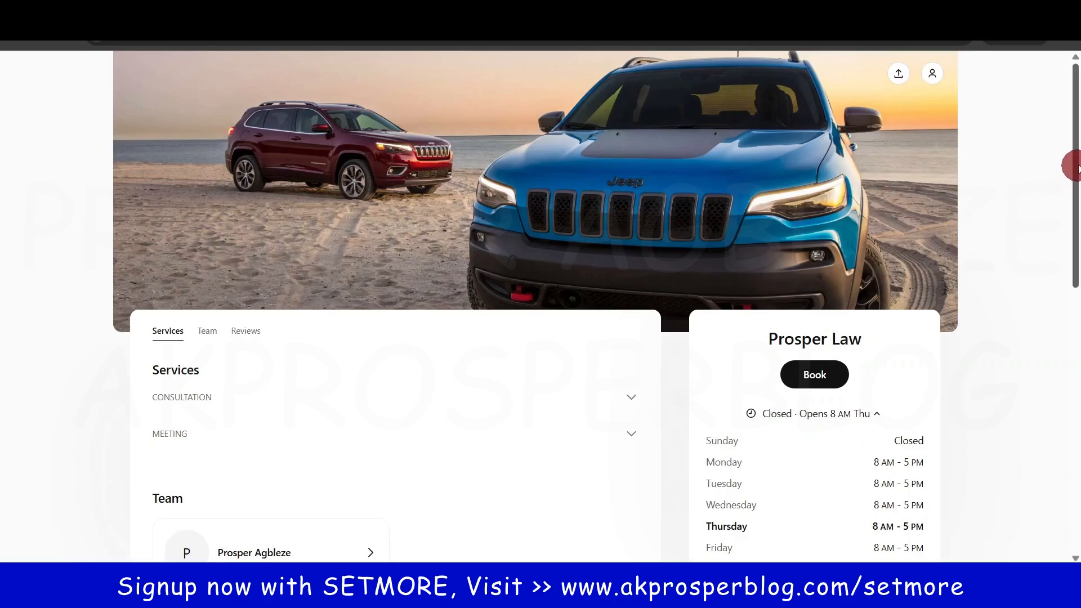
drag(1076, 167, 1076, 259)
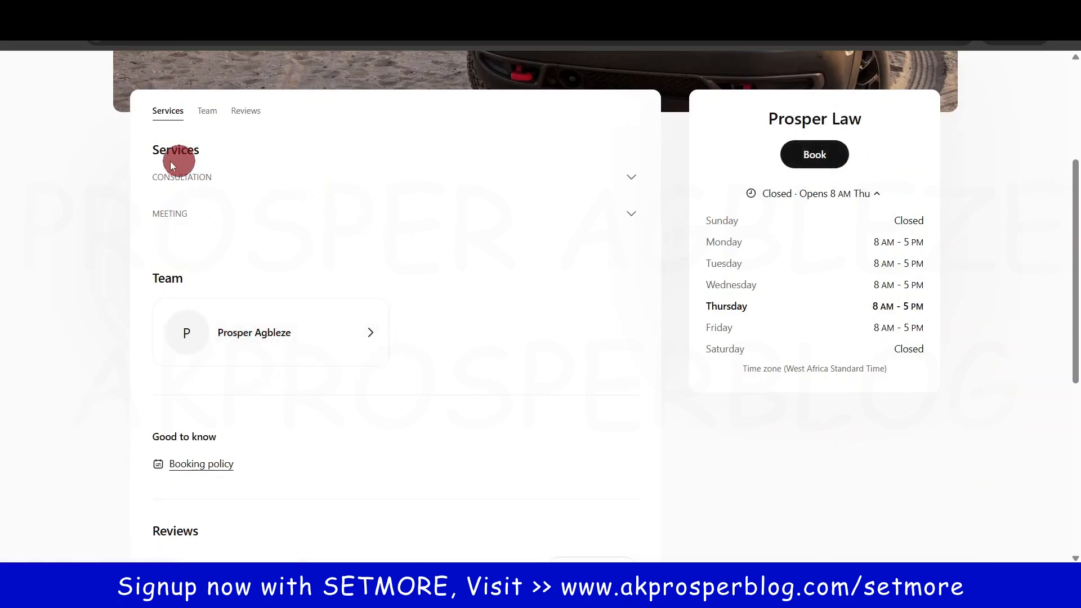
click(198, 179)
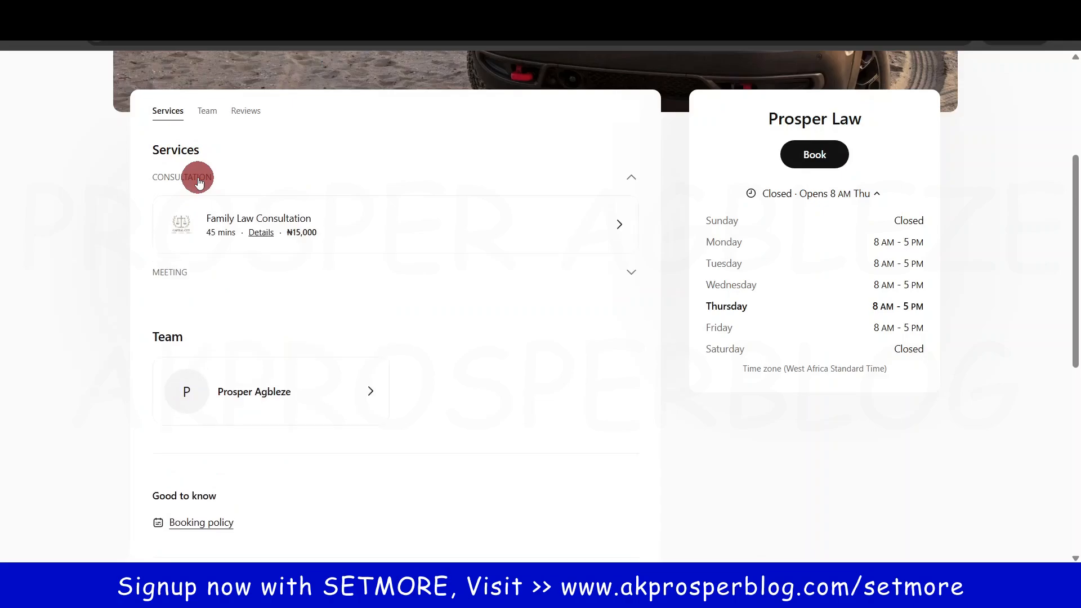
click(179, 271)
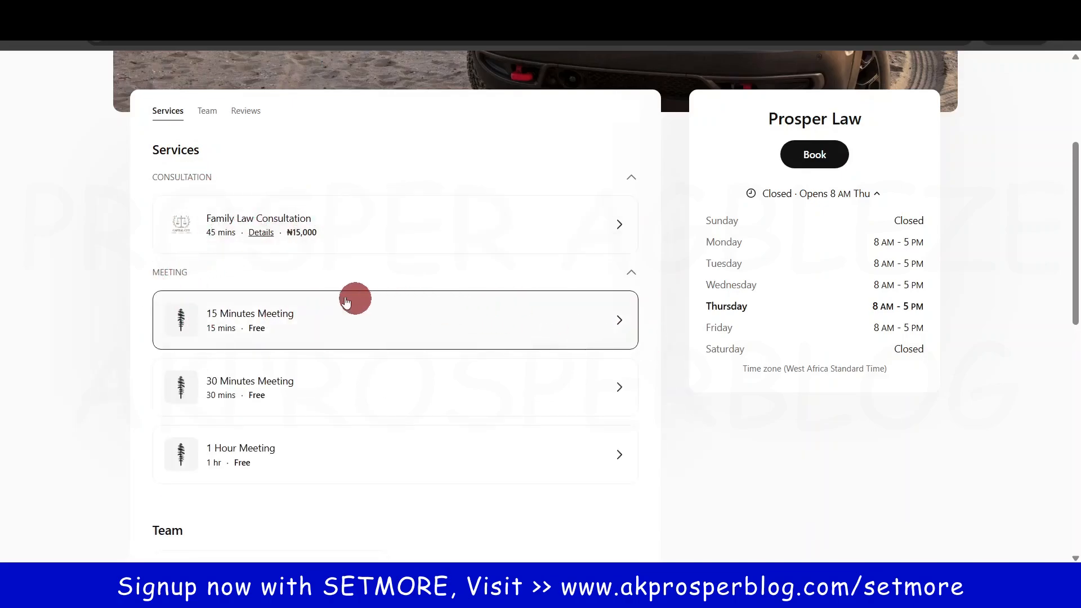
click(161, 272)
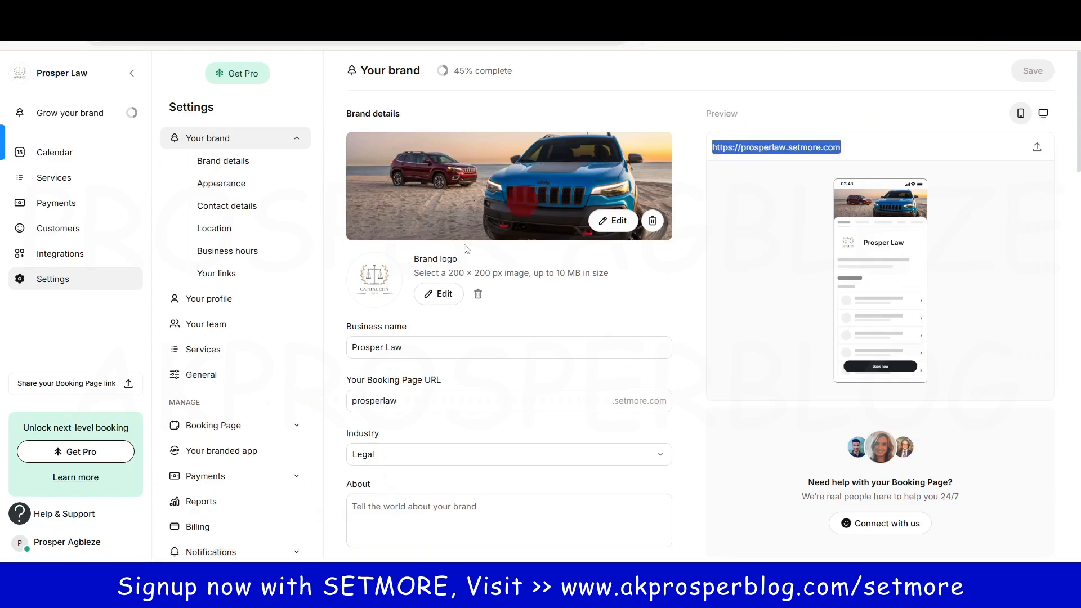
Step: Enter 'We are a professional legal firm' as the About text, fixing the typo in 'legal'
scroll(441, 397, down, 5)
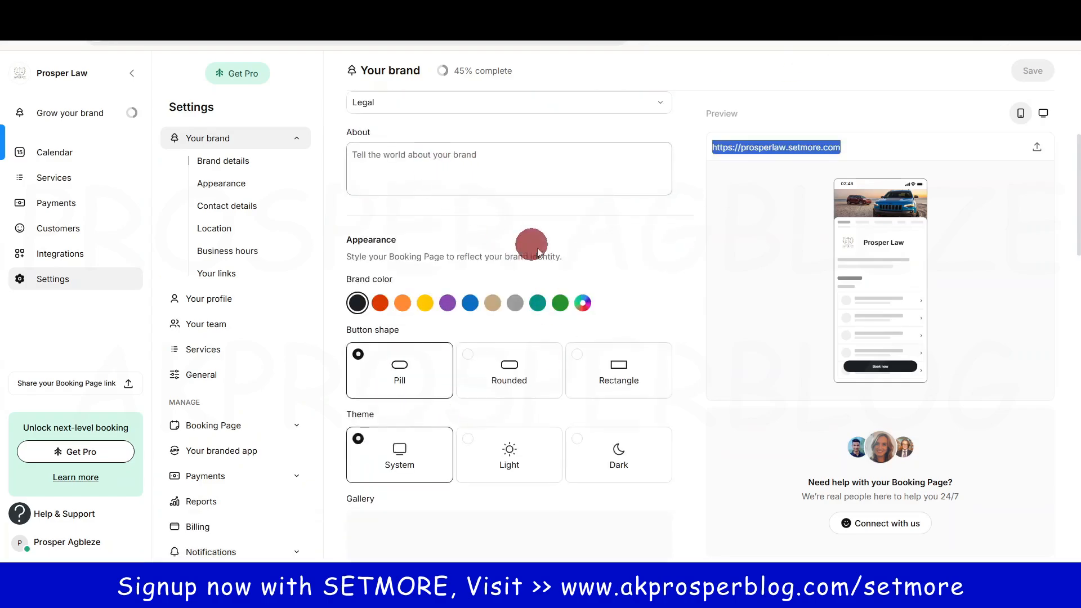
scroll(715, 282, up, 4)
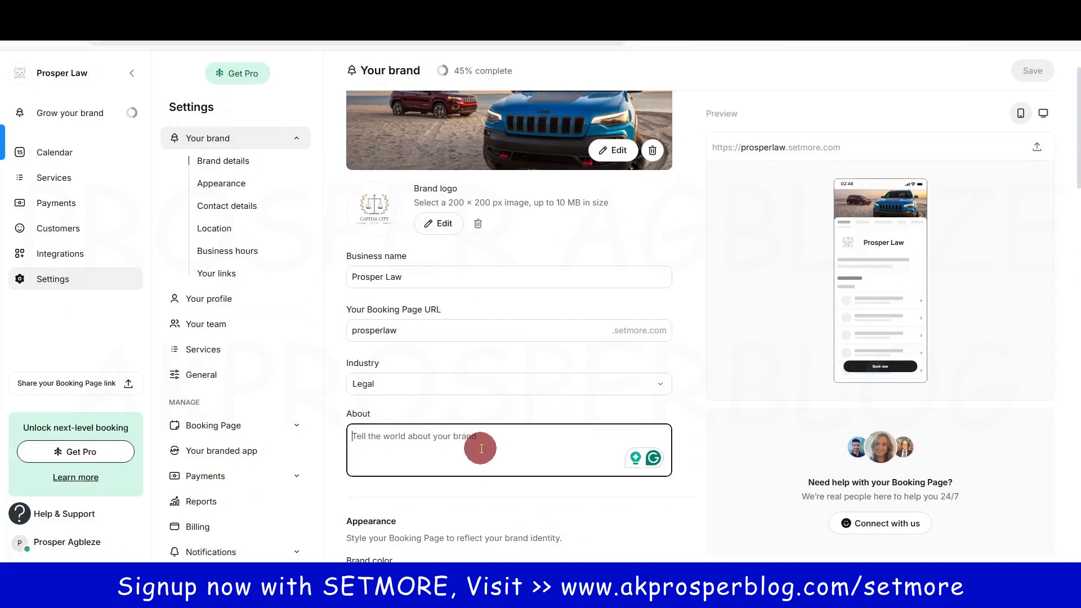
text(We are a professional legal firm)
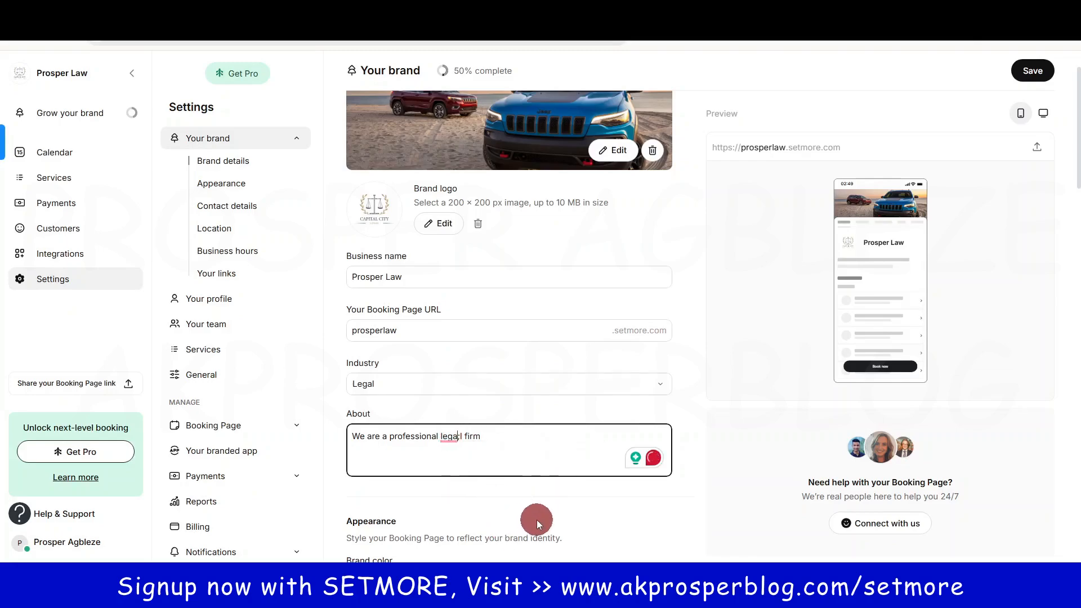
key(BackSpace)
click(725, 440)
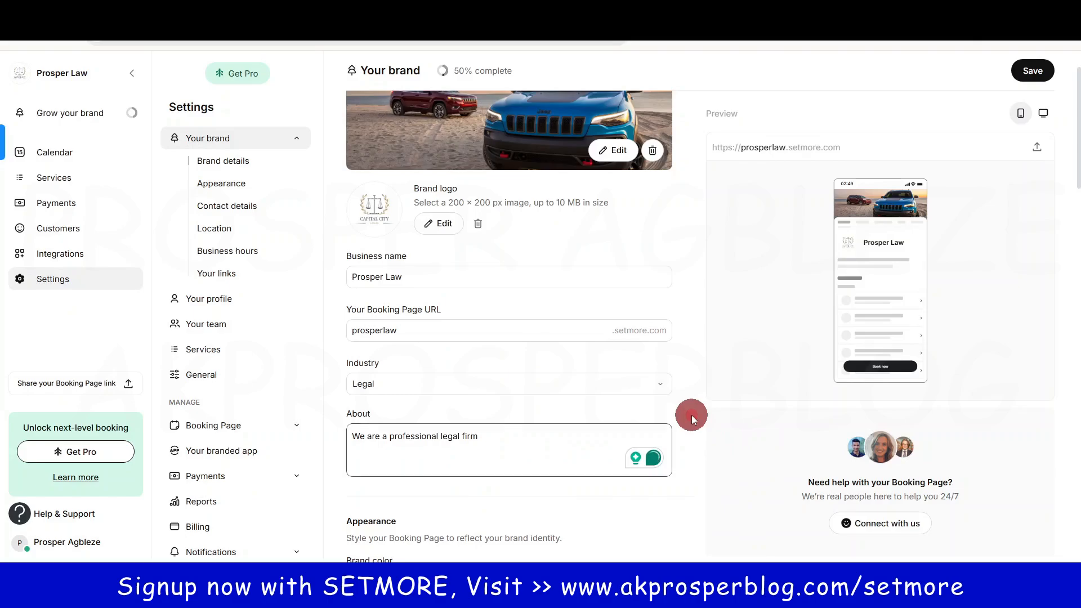
scroll(670, 428, down, 4)
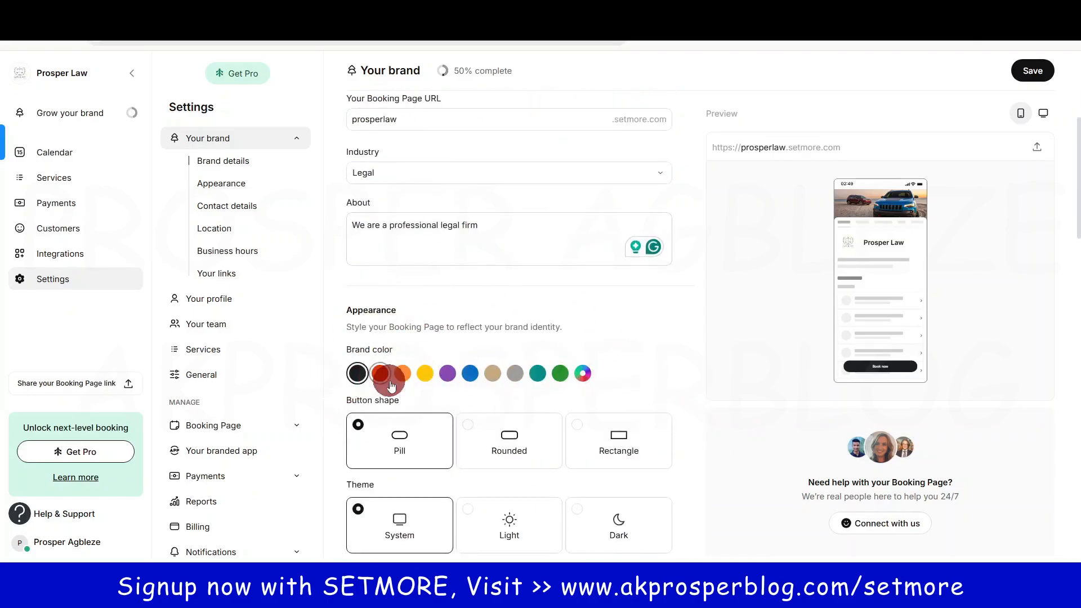
Step: Set the brand colour to red-orange and keep Pill buttons after previewing Rounded and Rectangle
click(560, 373)
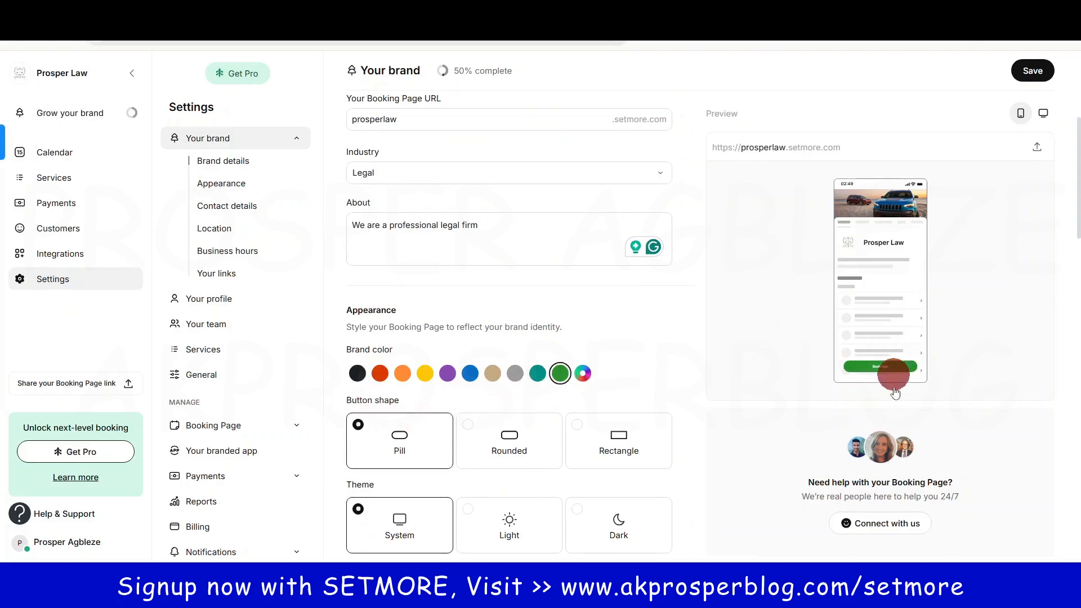
click(380, 373)
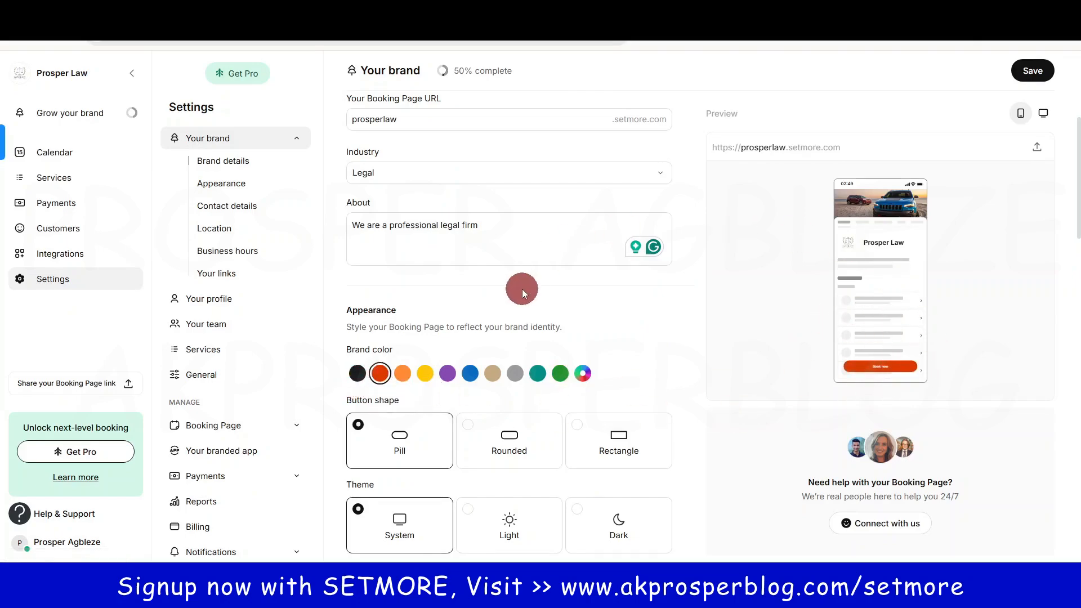
click(515, 460)
click(617, 457)
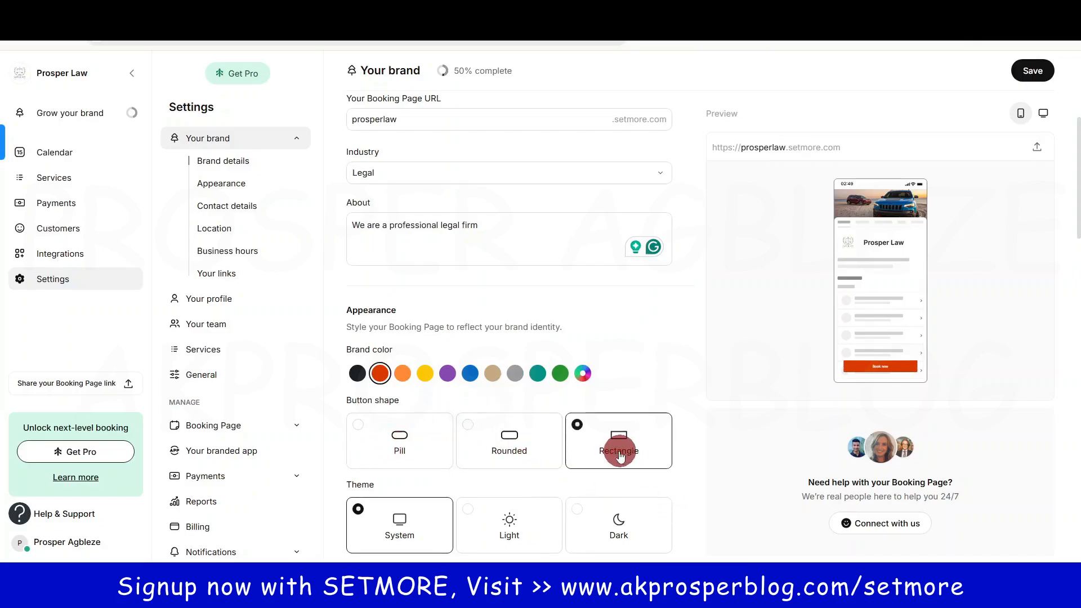
click(397, 436)
Step: Preview the Light and Dark themes, then leave the booking page on the System theme
scroll(527, 462, down, 1)
scroll(527, 466, down, 3)
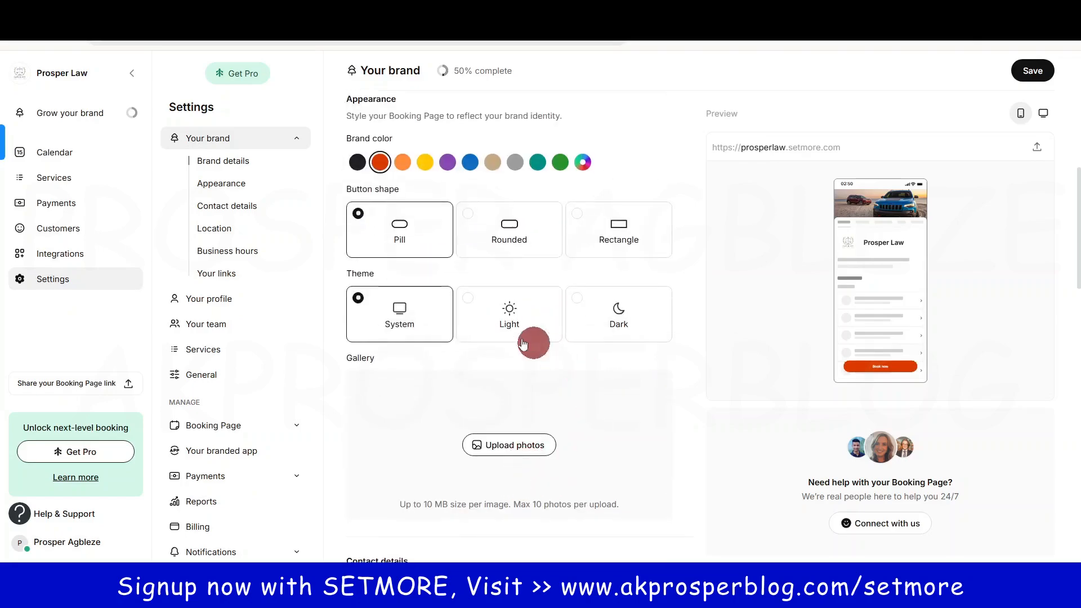
click(524, 313)
click(619, 317)
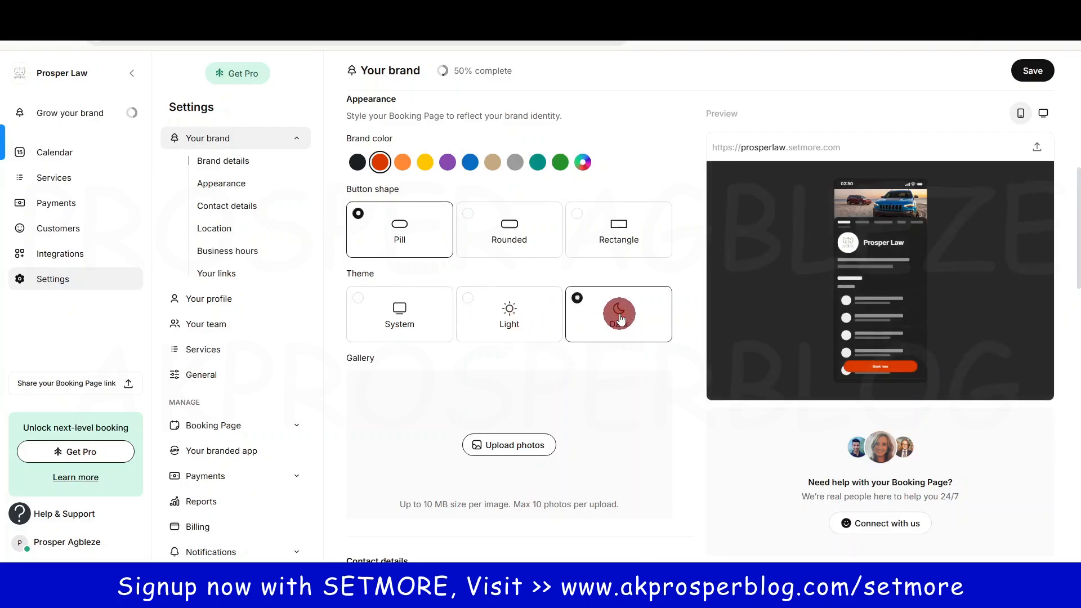
click(360, 315)
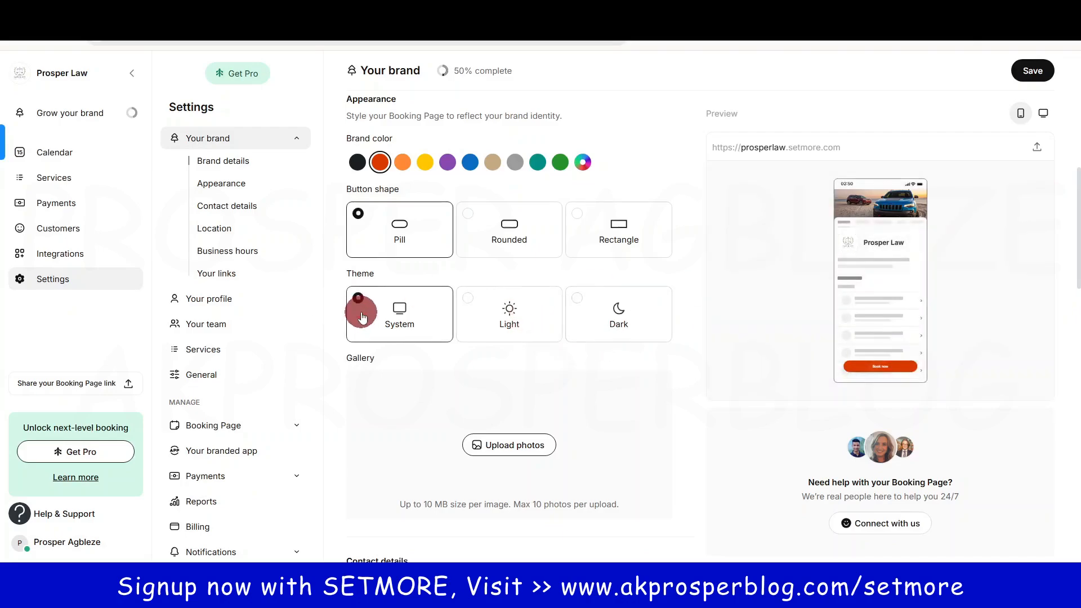
scroll(537, 451, down, 5)
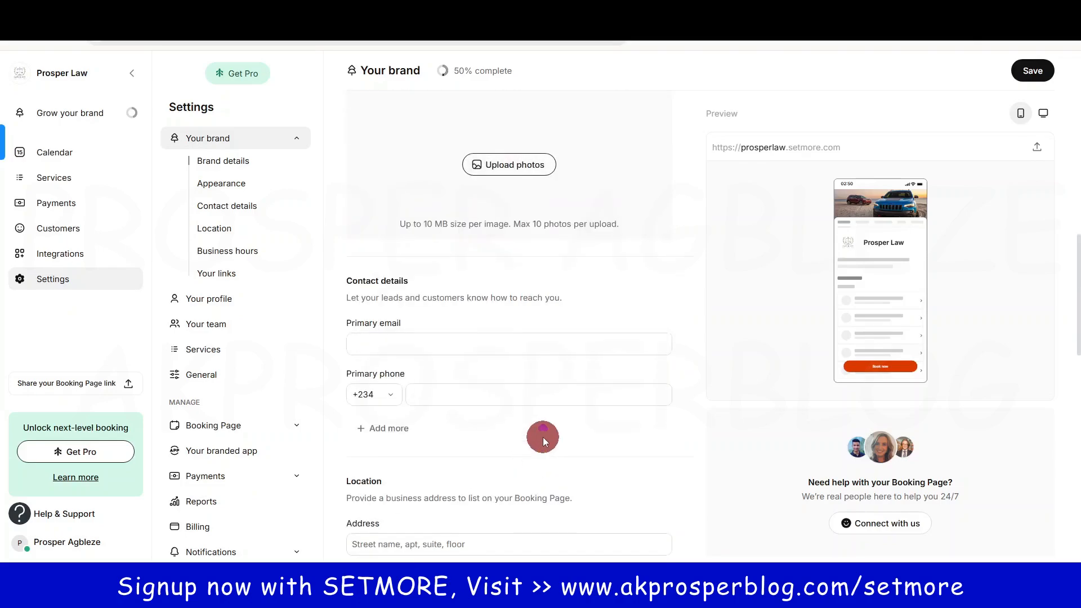
scroll(542, 437, up, 6)
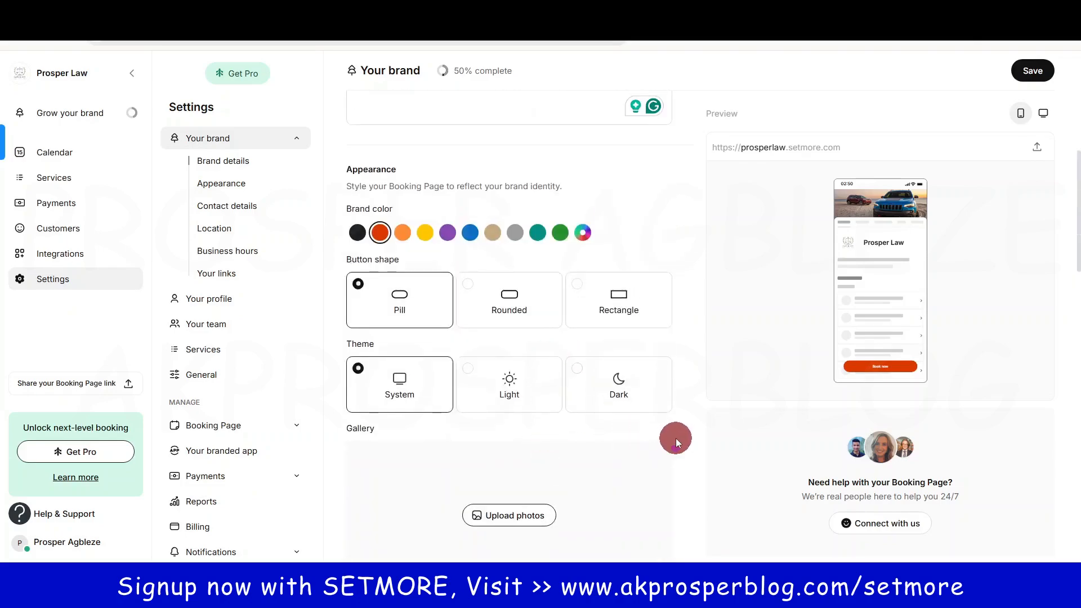
scroll(676, 438, down, 1)
Step: Upload five law-office photos to the gallery and replace the car banner with an office photo
click(509, 446)
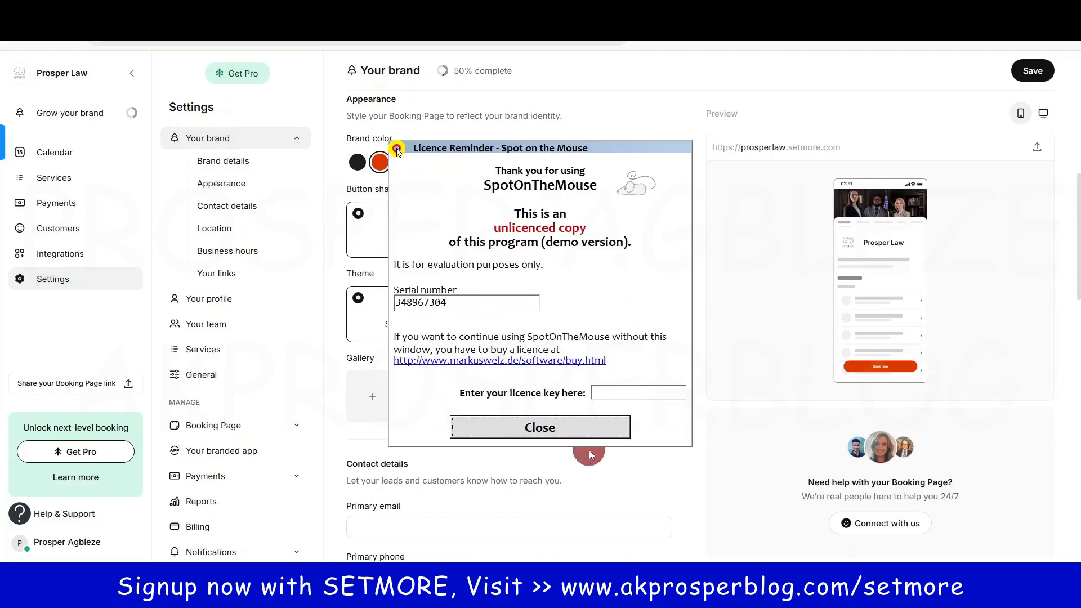
click(580, 430)
scroll(749, 372, up, 5)
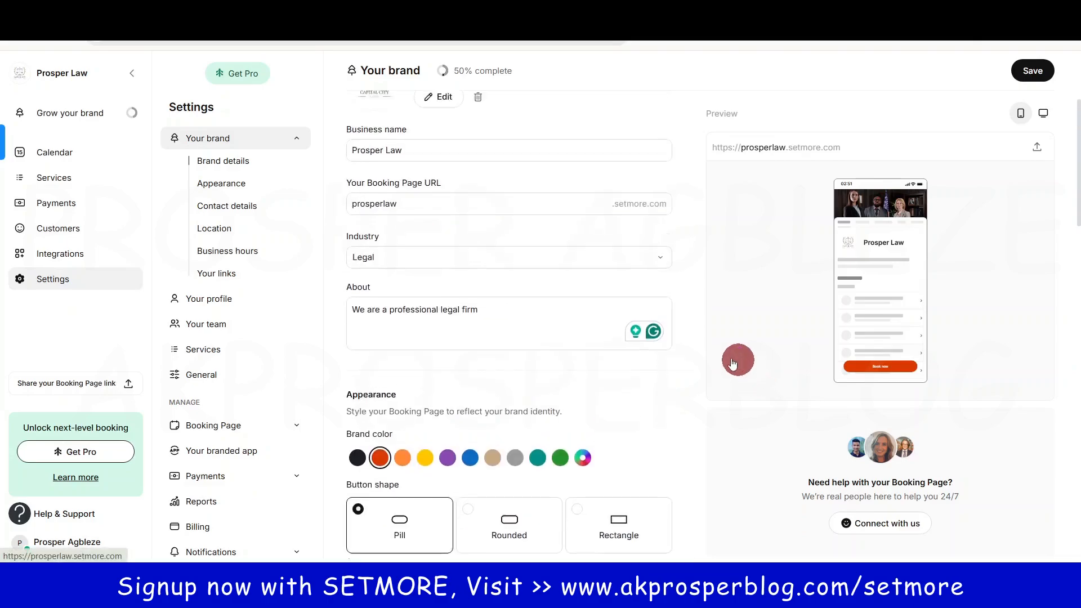
scroll(733, 364, up, 4)
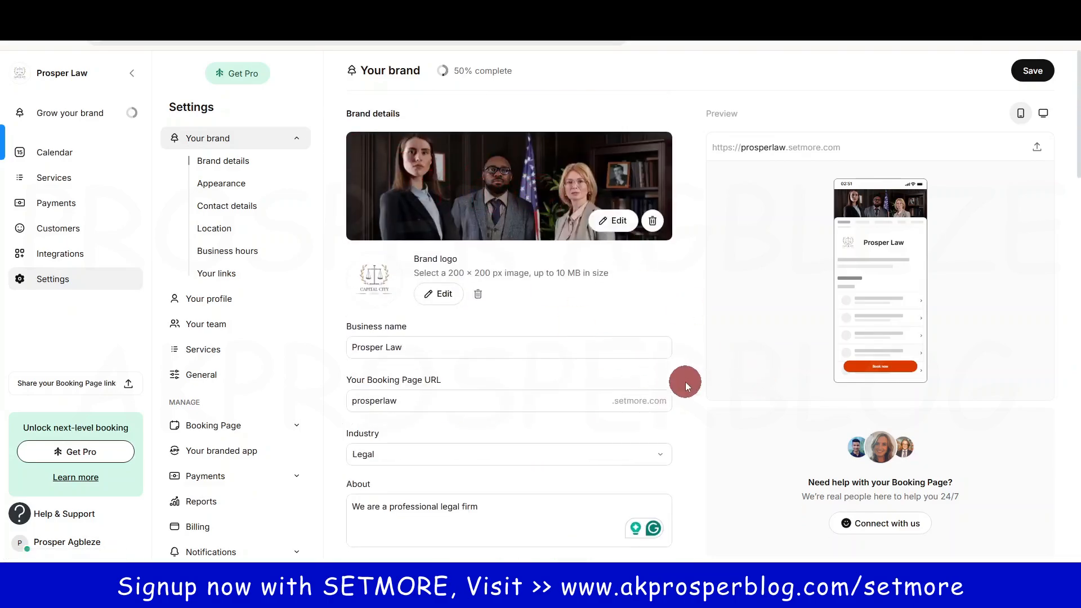
scroll(701, 398, down, 10)
scroll(700, 397, up, 3)
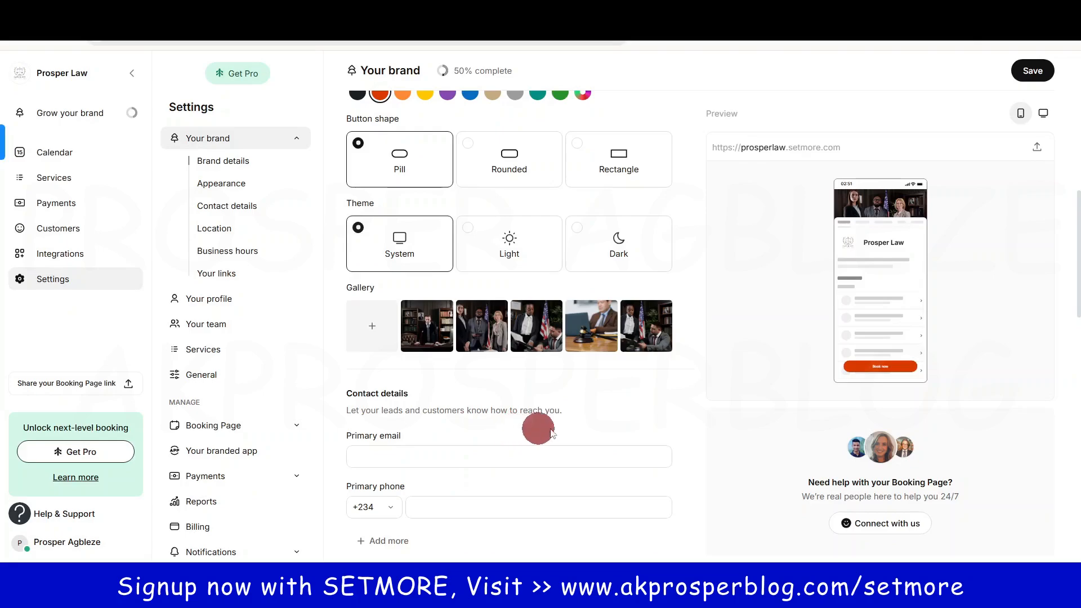
click(403, 456)
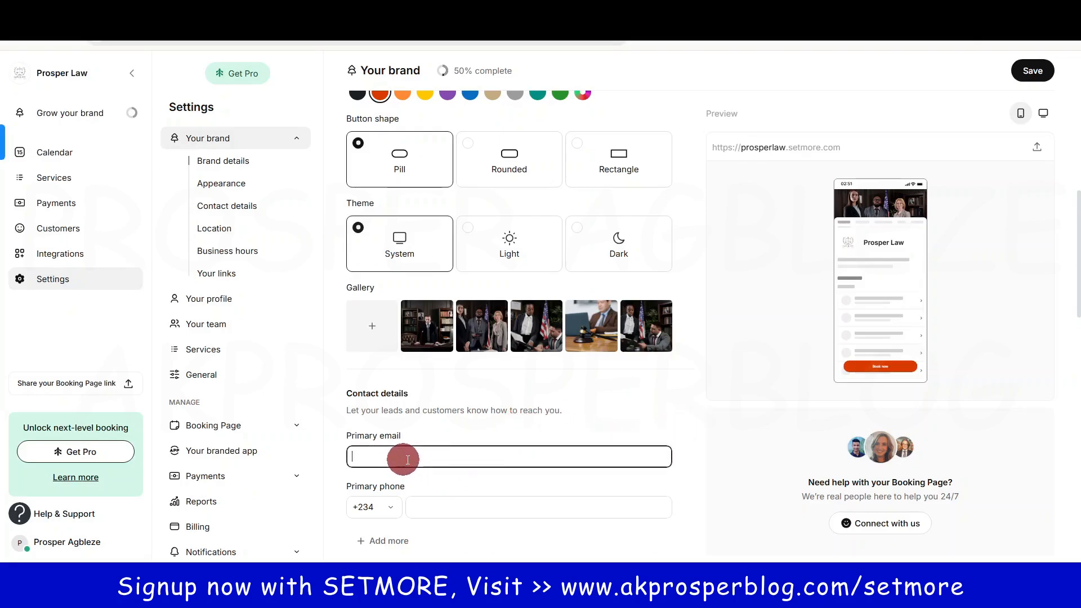
scroll(516, 324, down, 3)
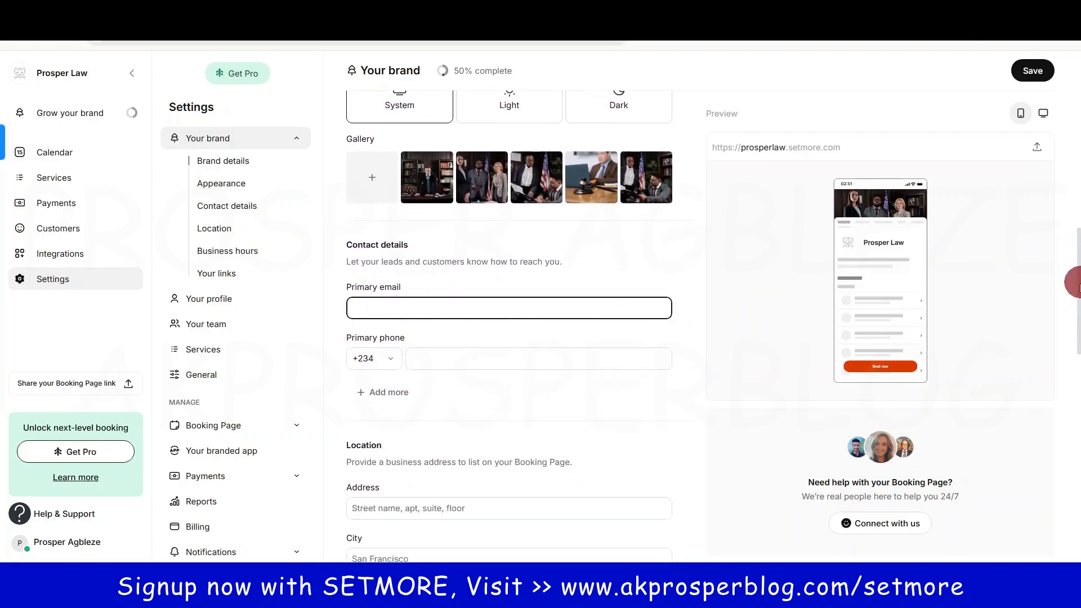
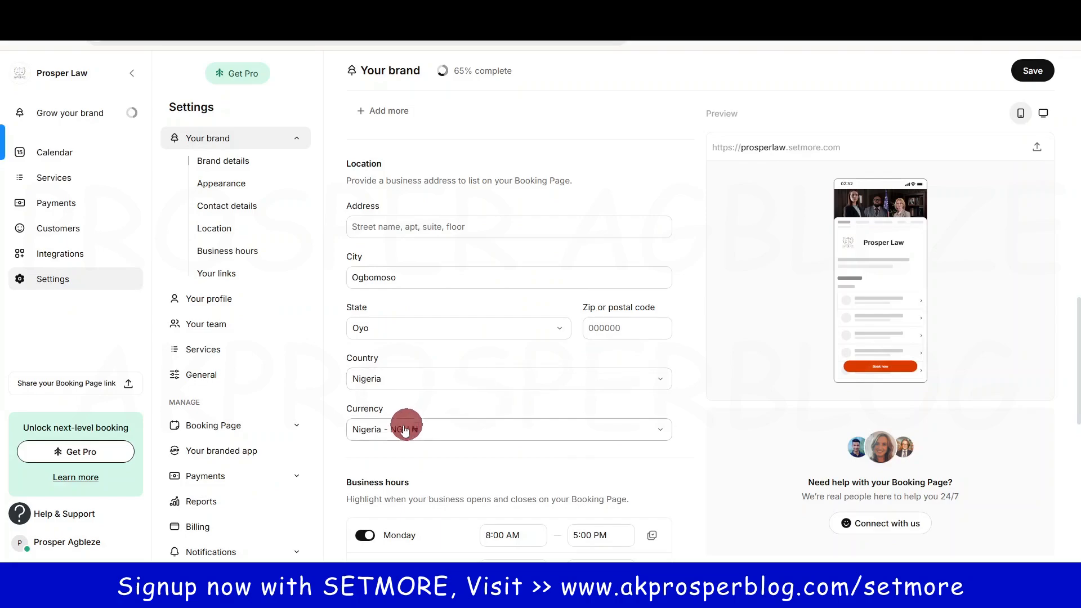
Step: Confirm the currency stays on Nigeria - NGN ₦ in the Currency dropdown
click(616, 437)
click(613, 445)
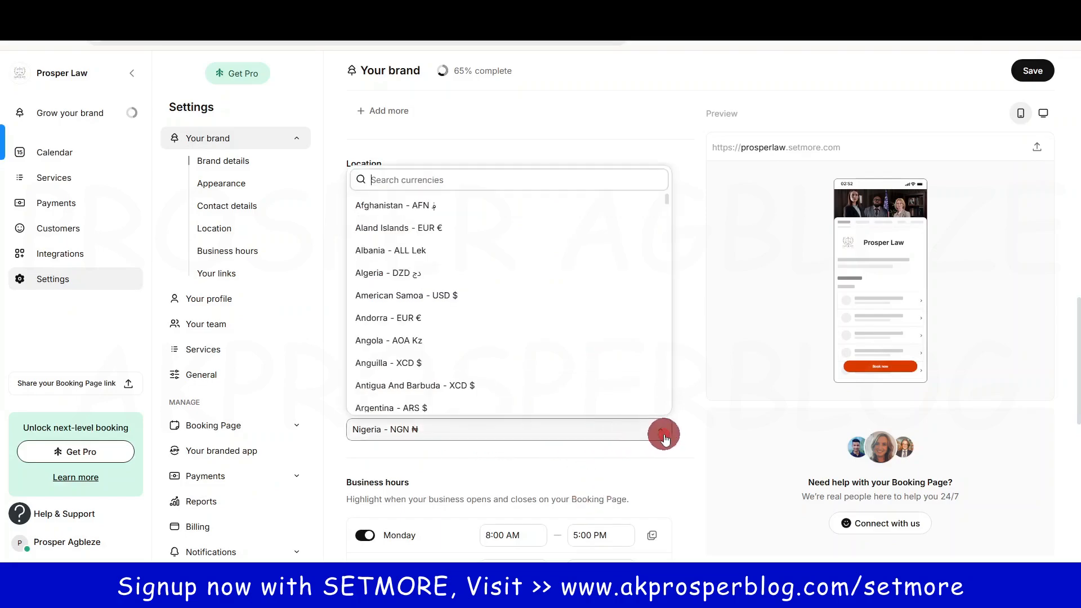
click(683, 430)
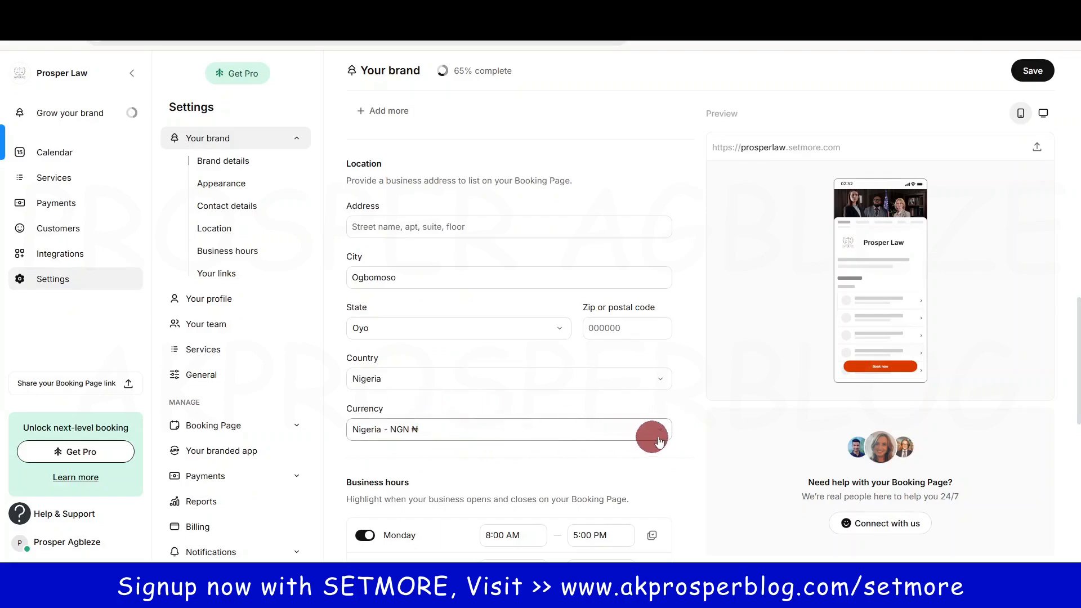
Step: Check Monday's closing-time options, leaving weekday hours at 8:00 AM–5:00 PM
scroll(677, 481, down, 5)
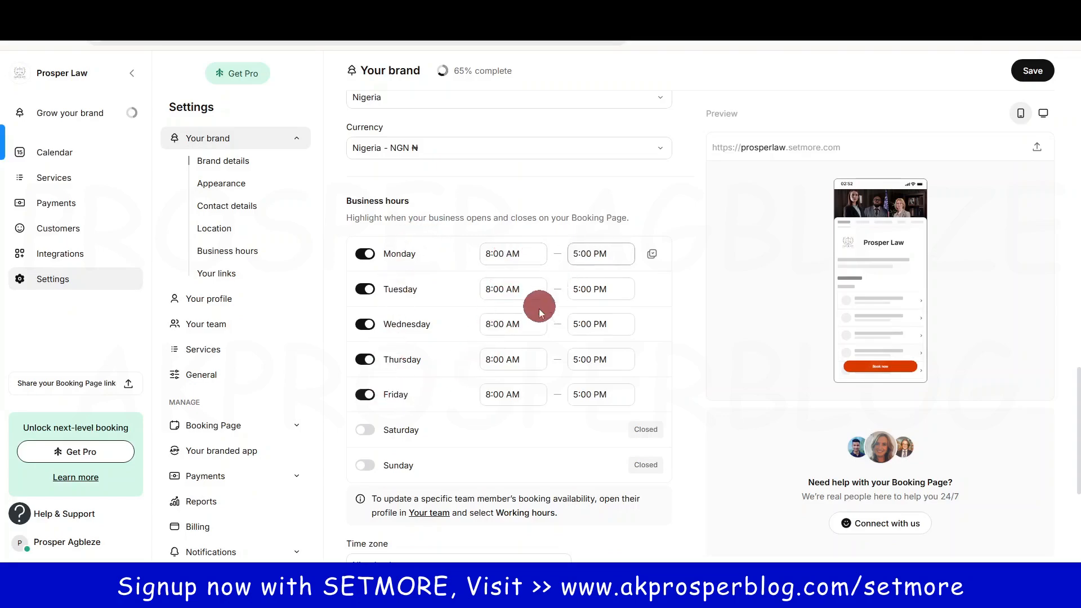
click(608, 253)
scroll(622, 380, down, 6)
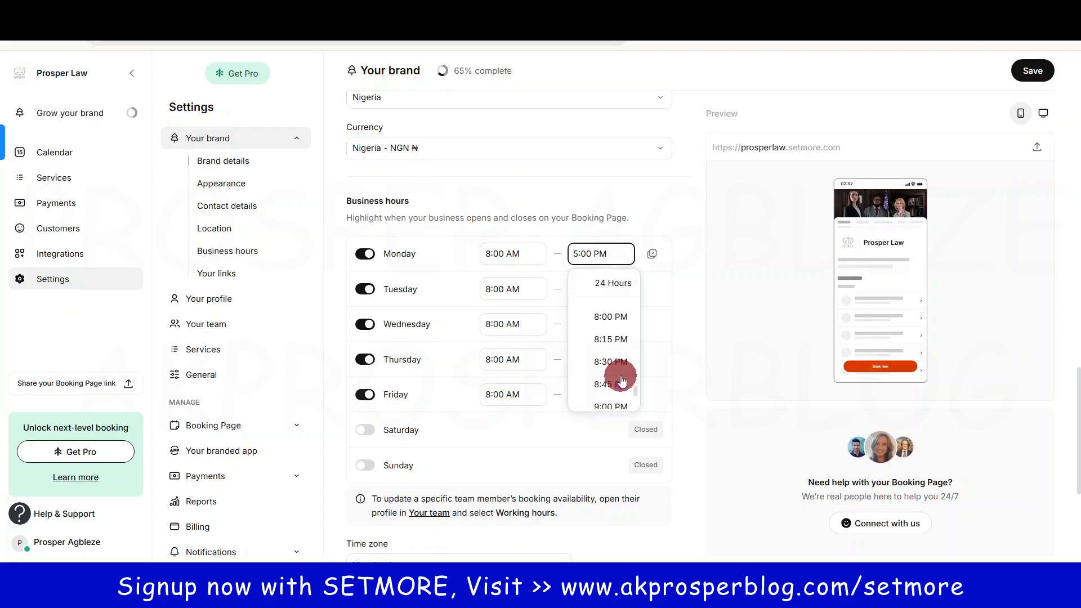
scroll(620, 293, up, 3)
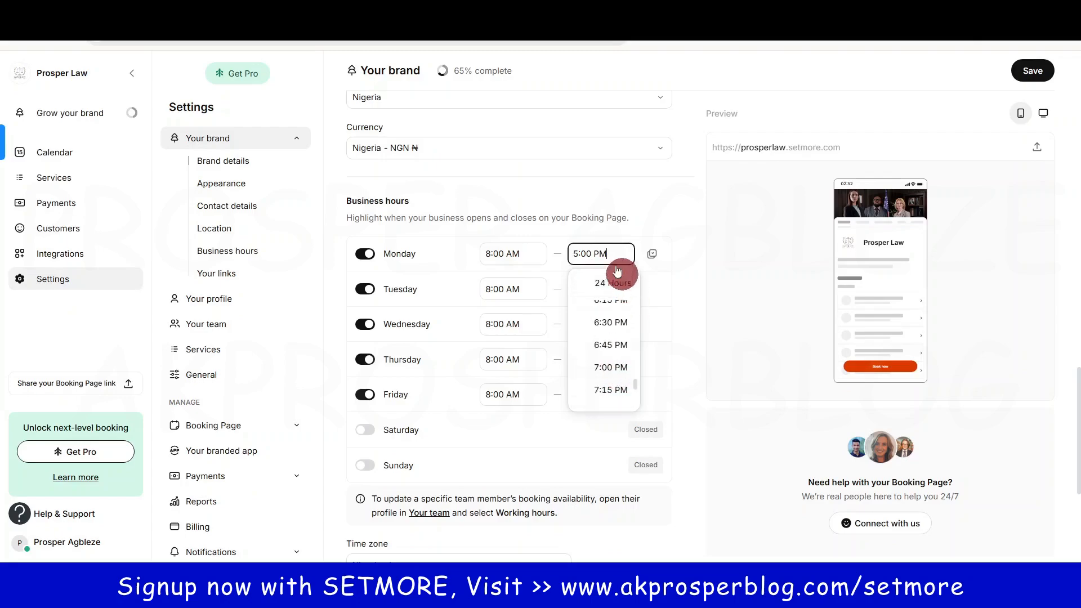
click(666, 351)
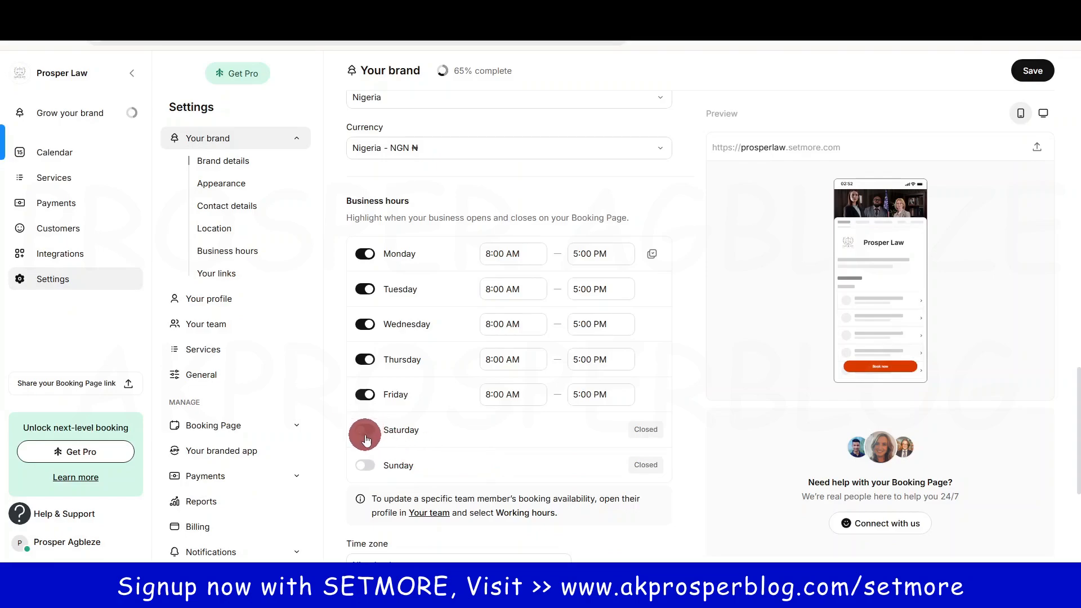
Step: Open Saturdays with a 2:00 PM closing time
click(363, 472)
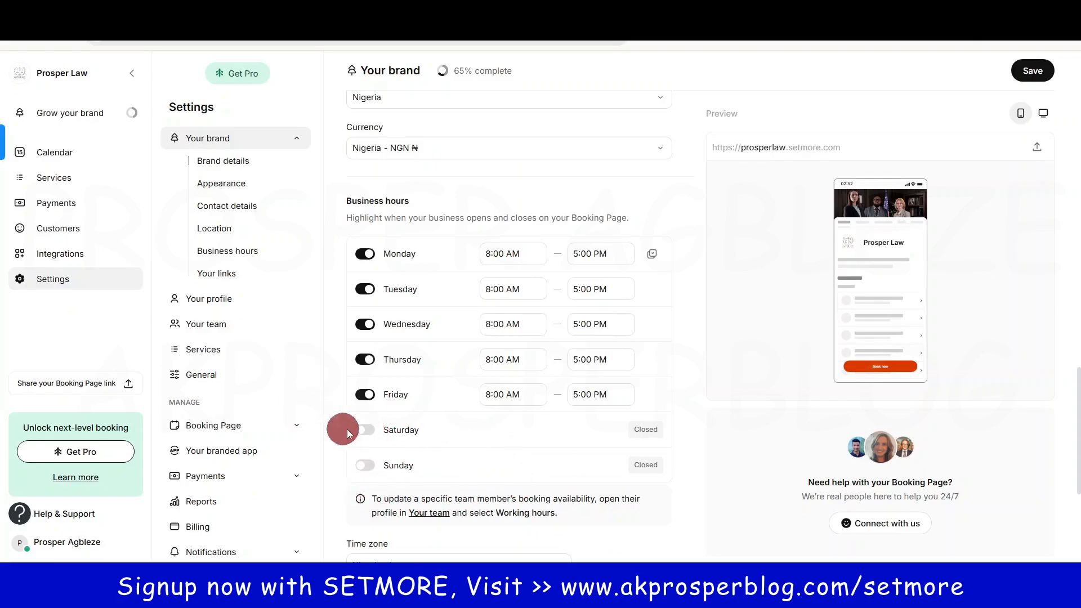
click(364, 430)
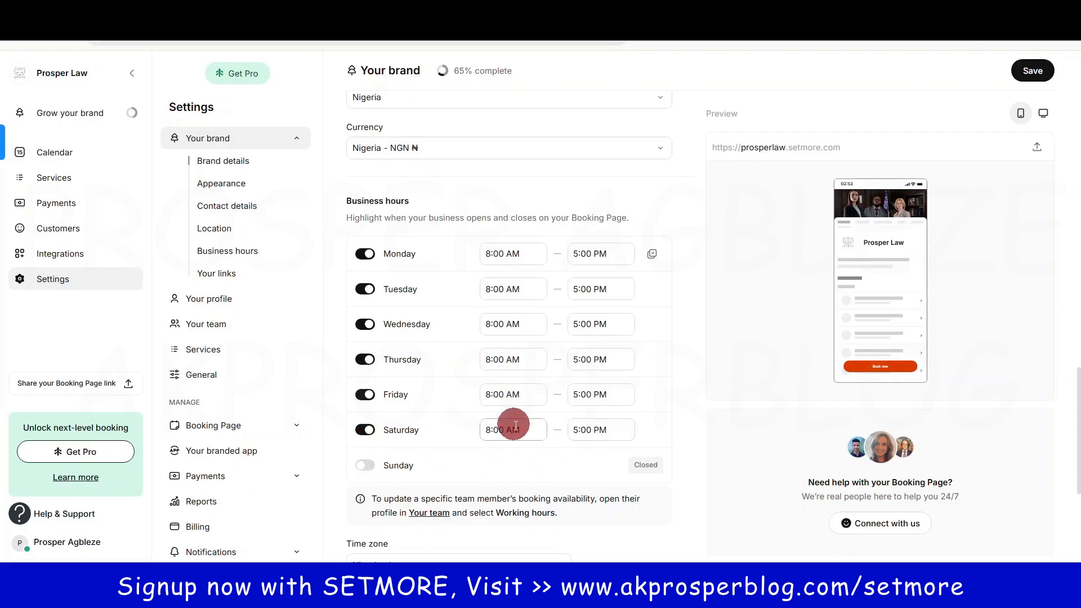
click(594, 430)
scroll(621, 508, up, 5)
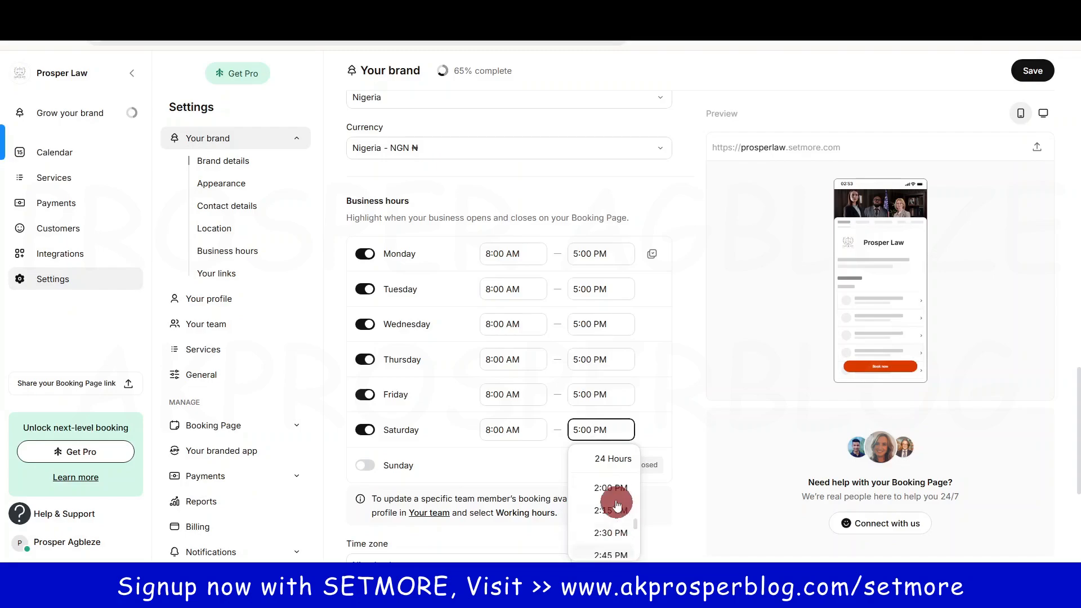
click(608, 488)
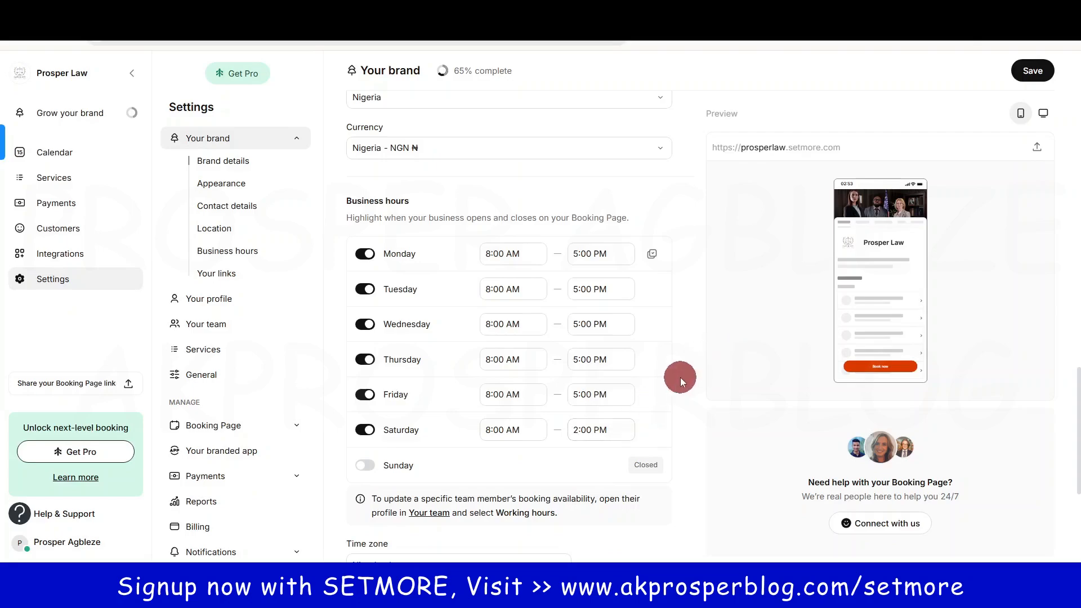
scroll(680, 377, down, 4)
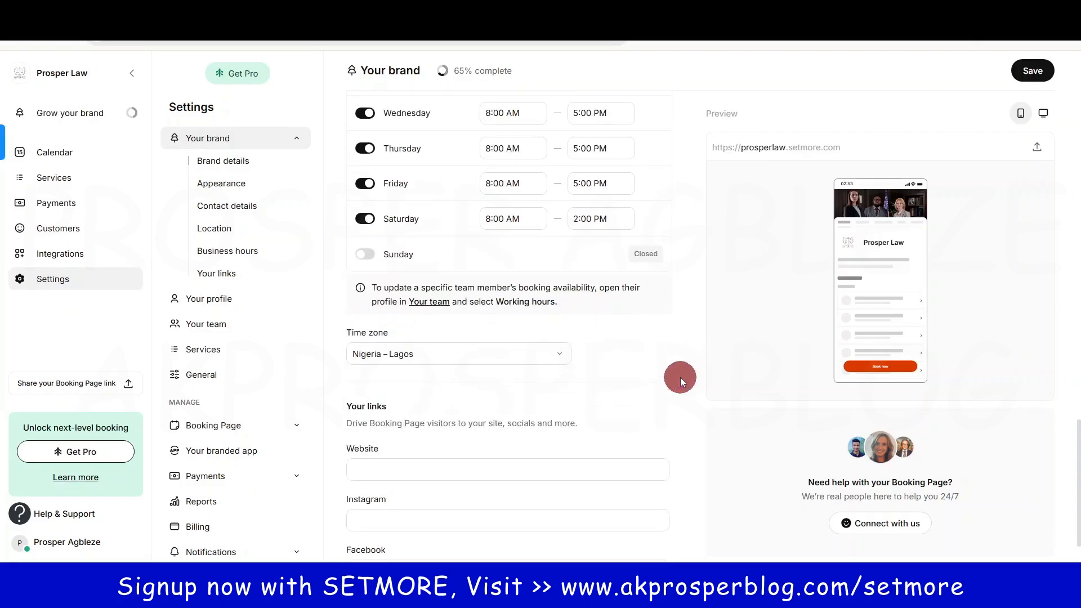
Step: Keep the time zone set to Nigeria – Lagos
click(475, 353)
click(476, 353)
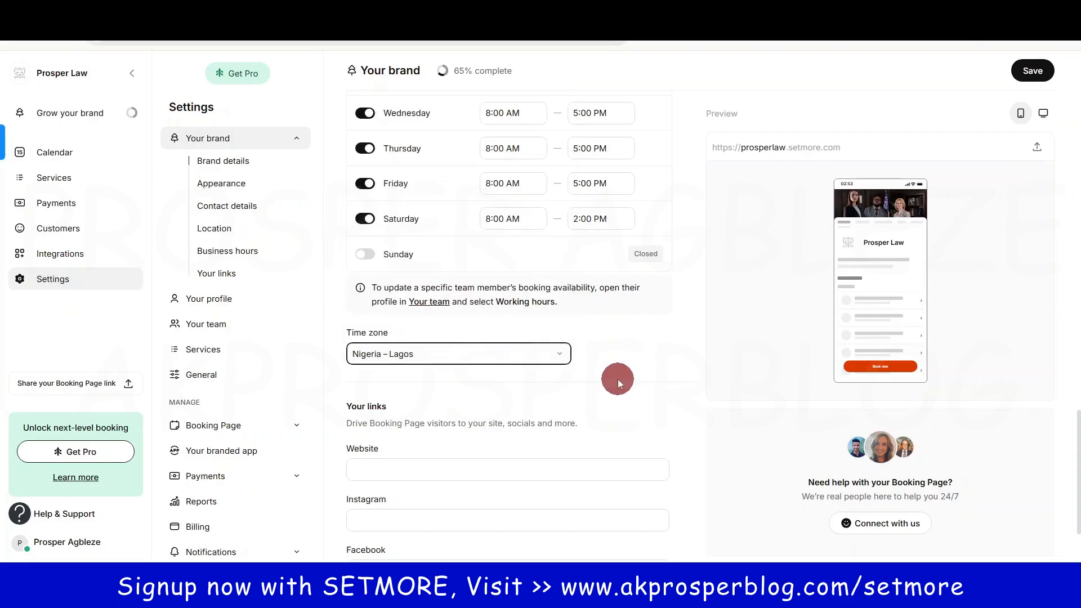
scroll(617, 380, down, 1)
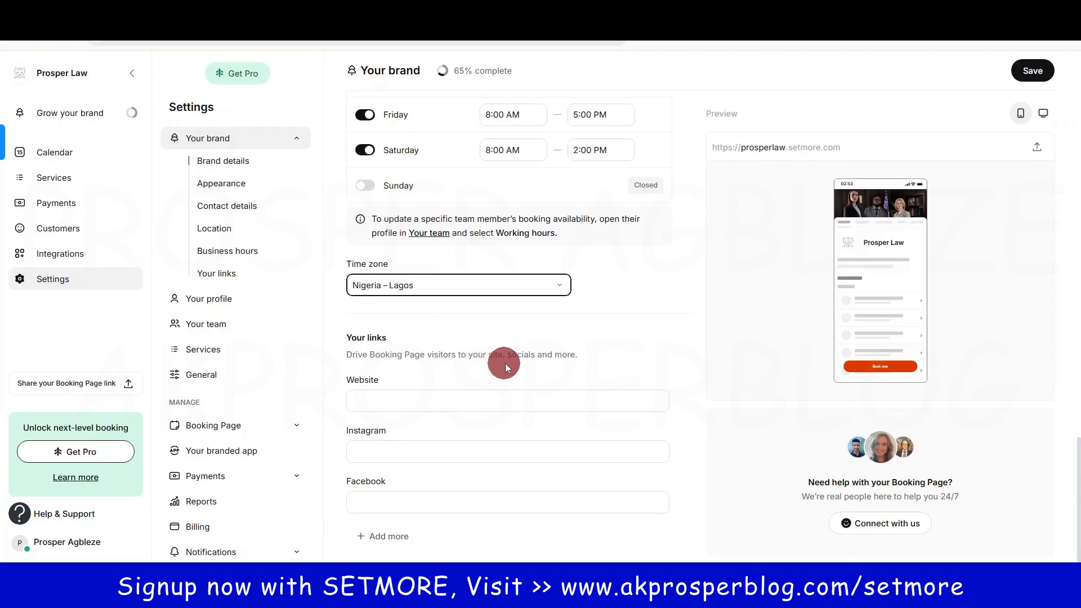
click(449, 400)
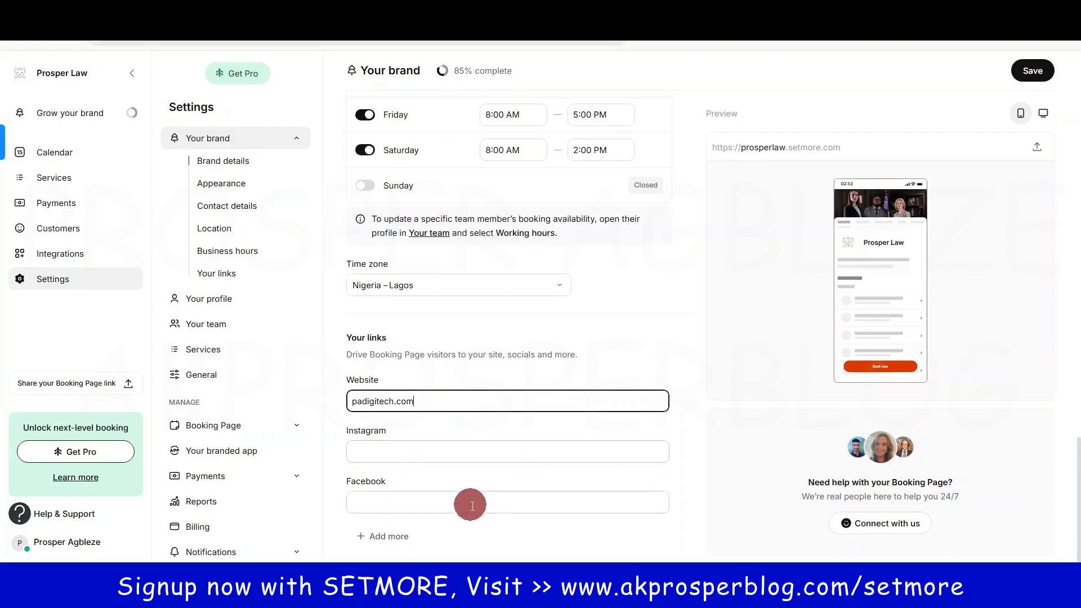
click(387, 536)
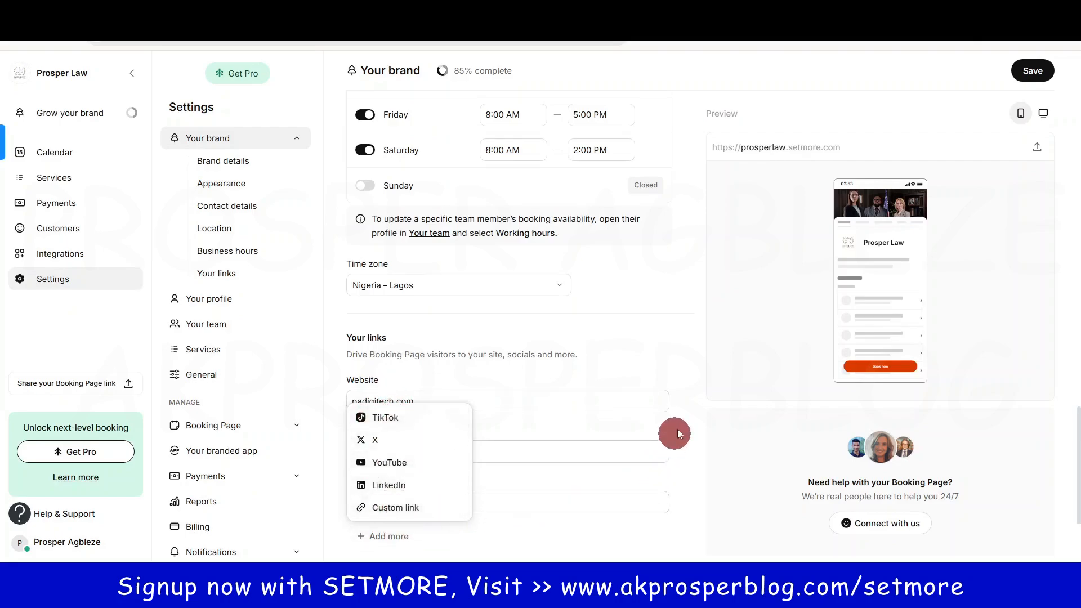
click(687, 360)
scroll(1074, 429, up, 8)
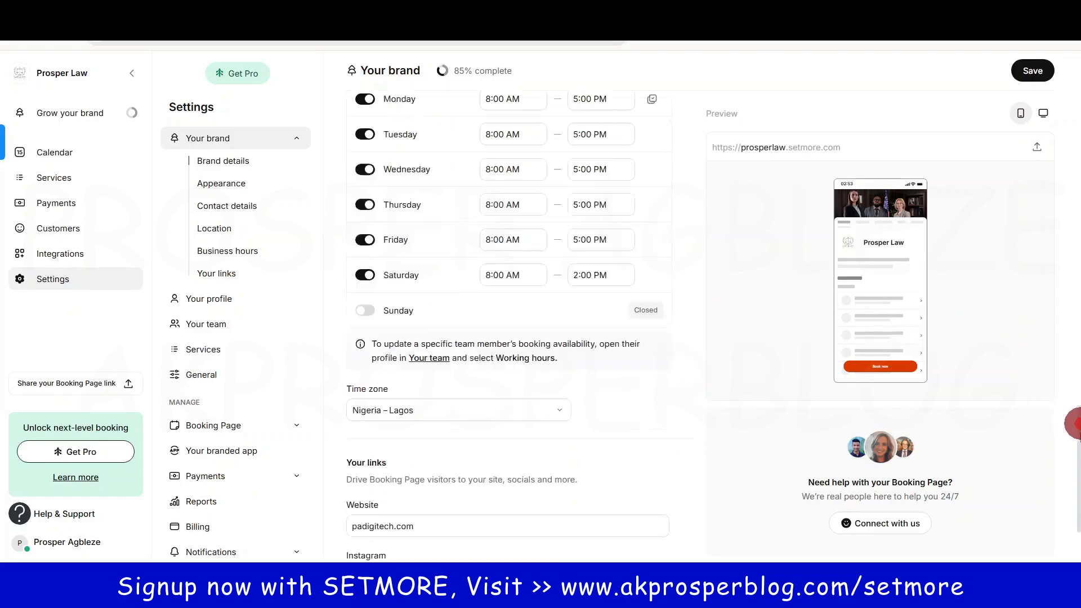
scroll(615, 368, down, 8)
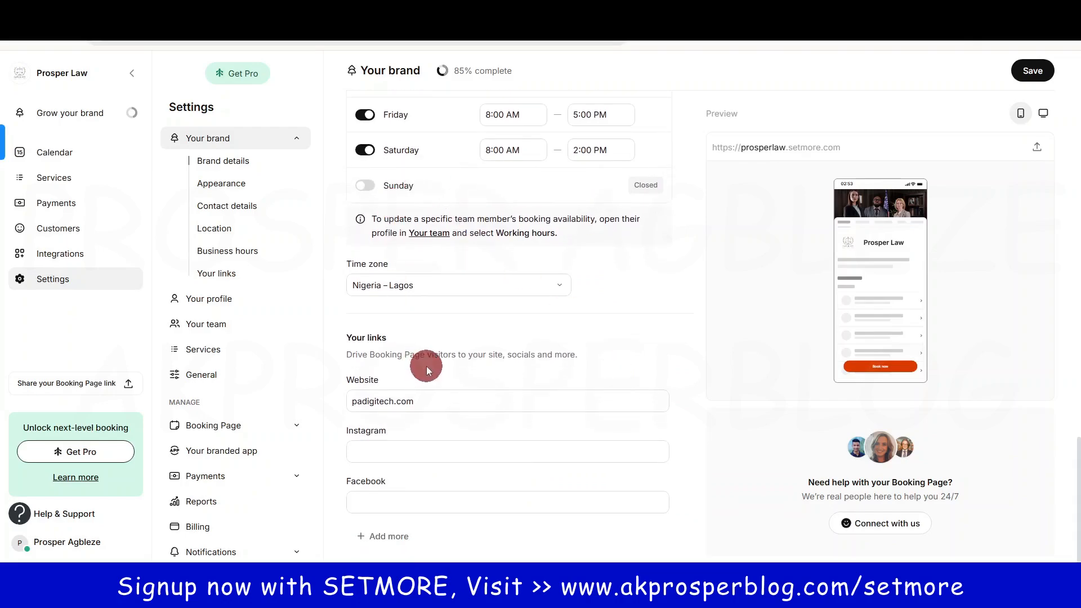
click(1049, 70)
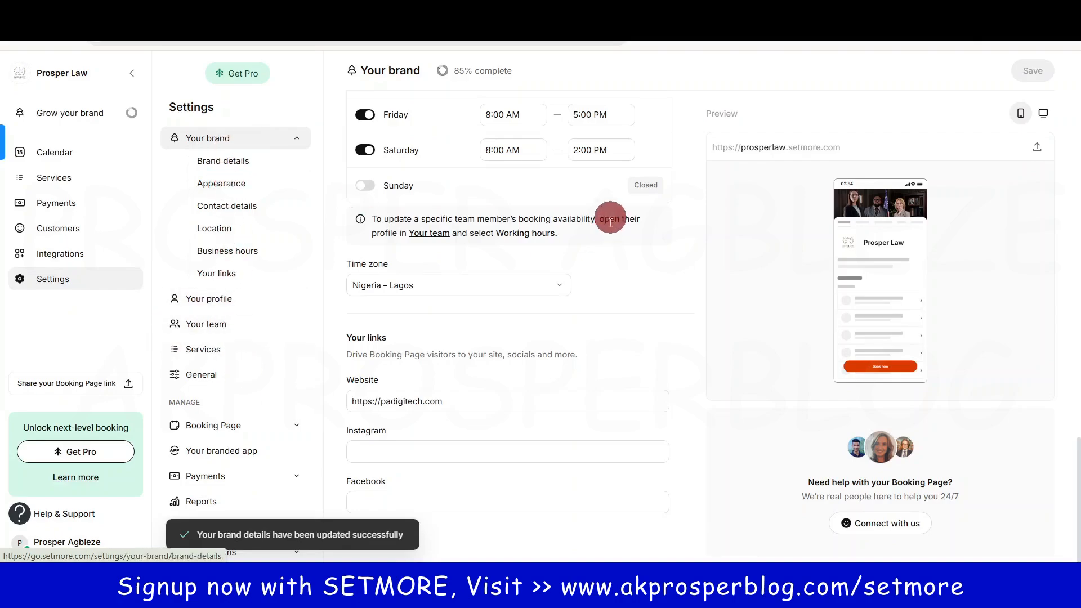
scroll(585, 354, up, 7)
scroll(585, 355, up, 6)
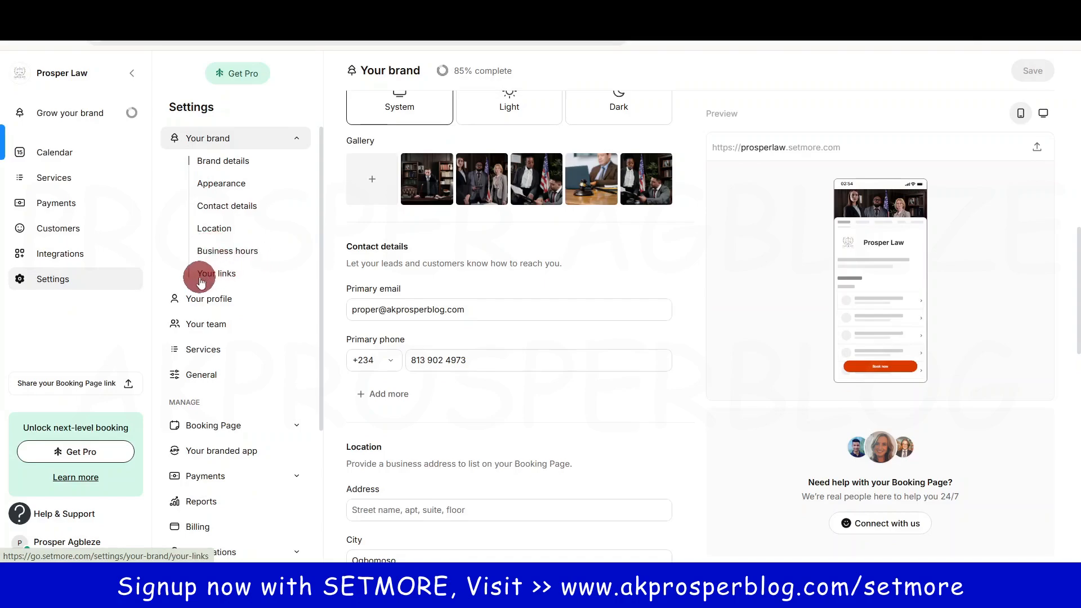
Step: Open Your profile and view its Integrations, Services, Working hours, Breaks and Time off sections
click(214, 303)
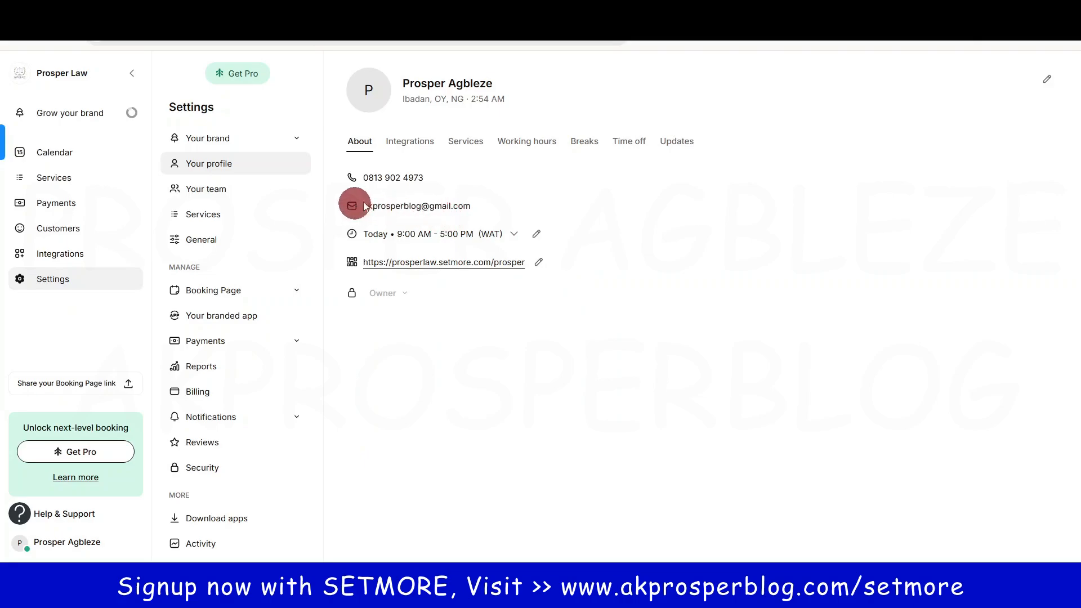
mouse_move(454, 202)
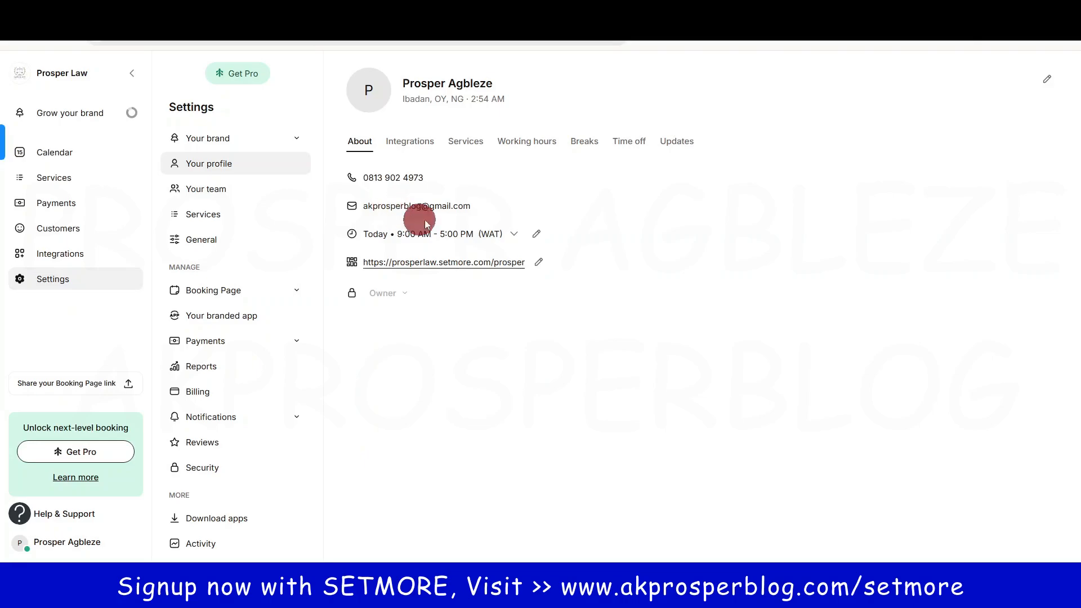
click(415, 143)
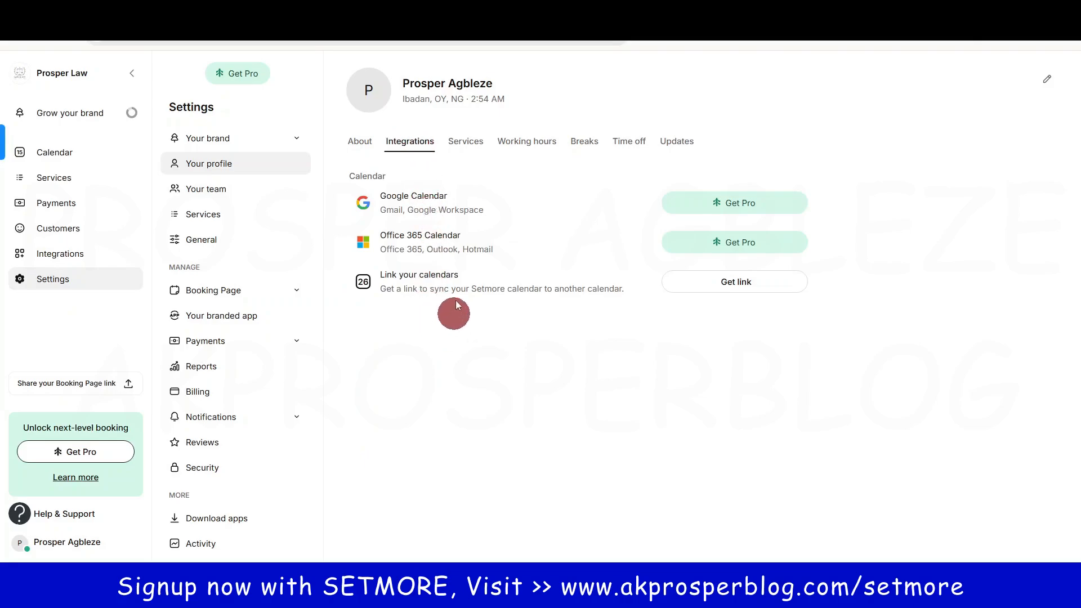
click(466, 141)
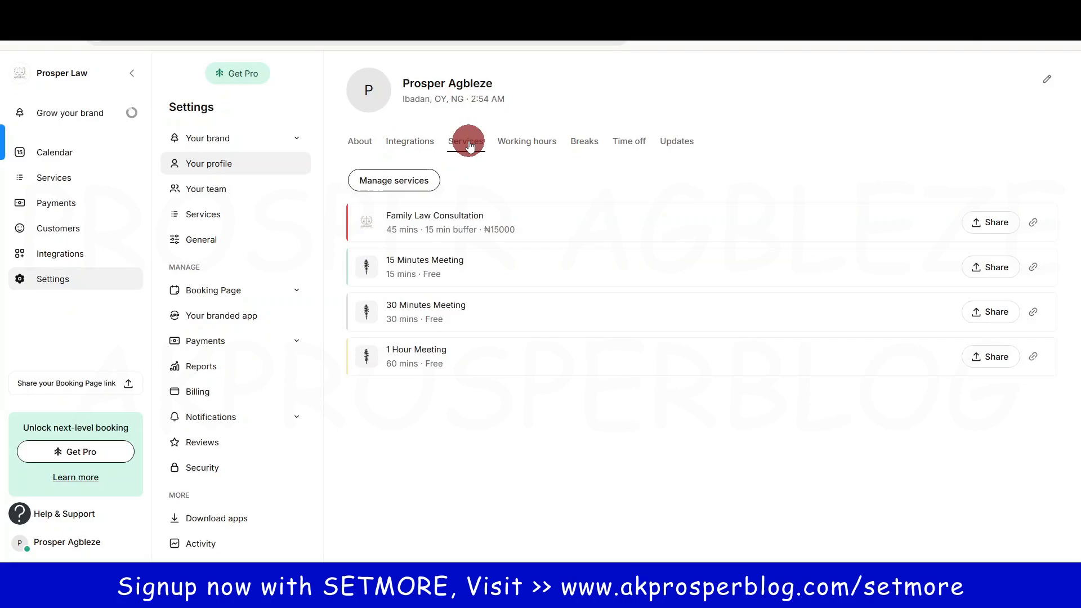
click(519, 141)
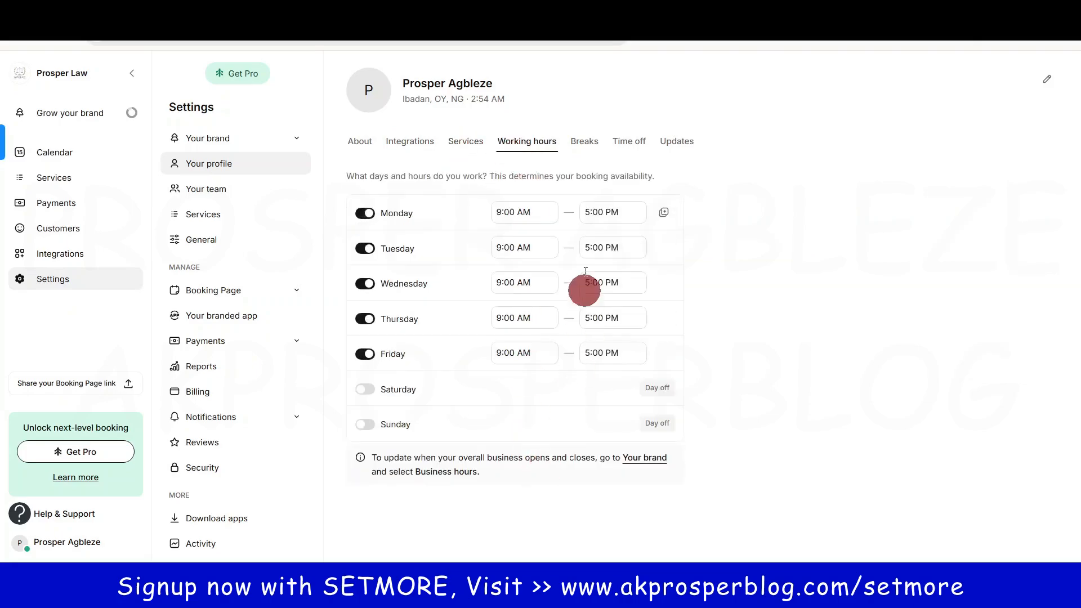
click(586, 141)
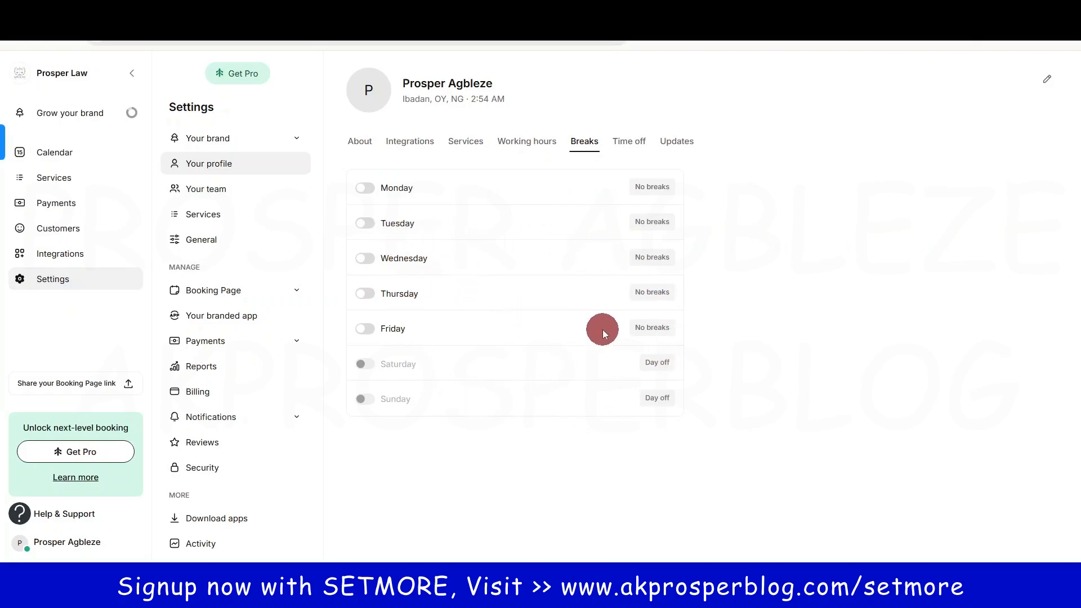
click(639, 144)
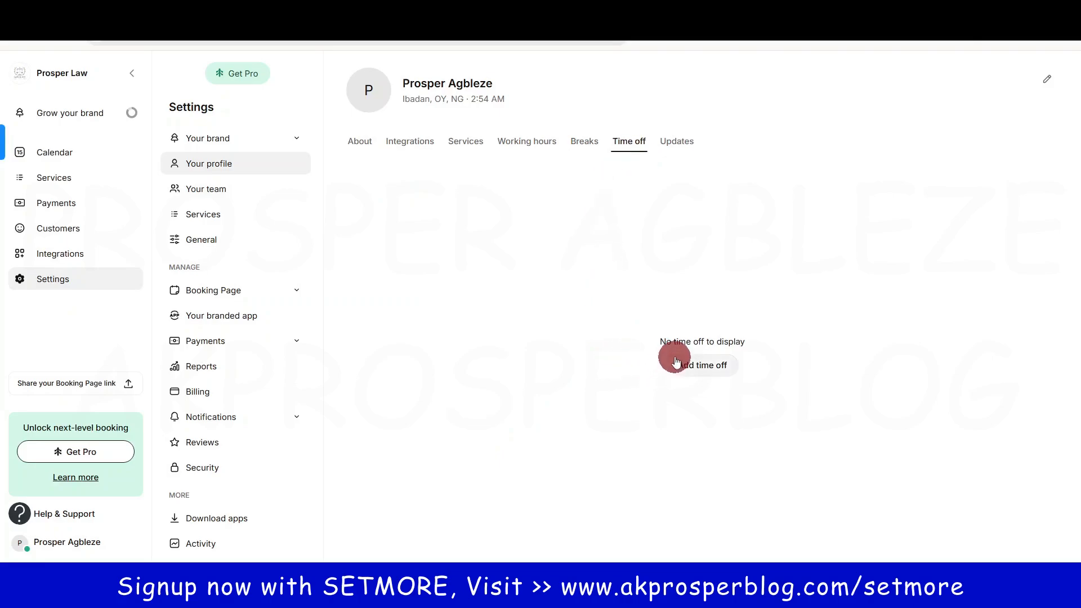
Step: Inspect the Add time off start date and repeat options, discard it, then view Updates
click(704, 366)
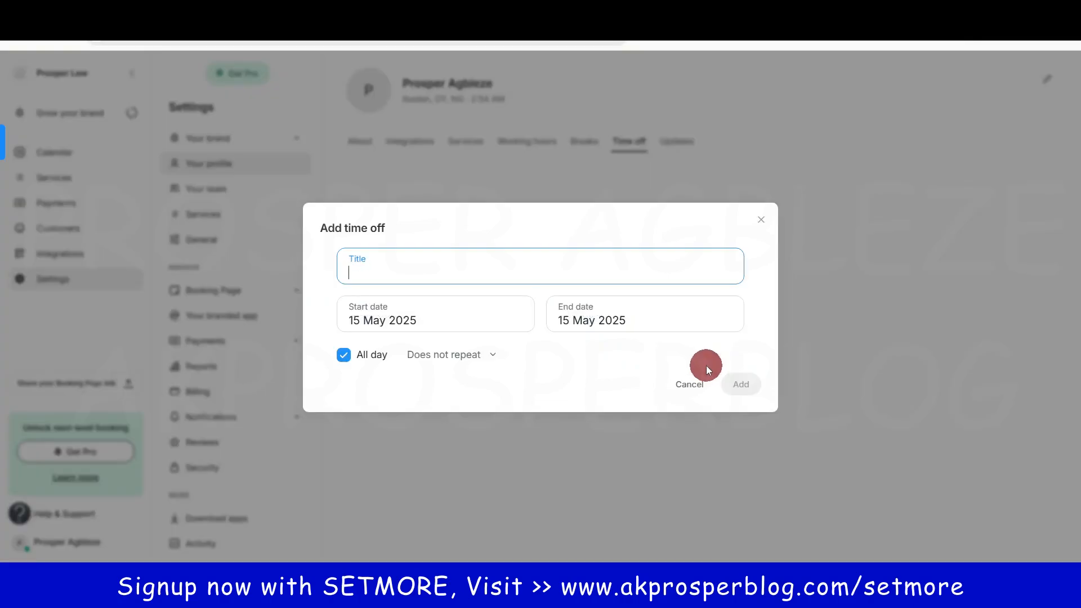
click(459, 314)
click(444, 356)
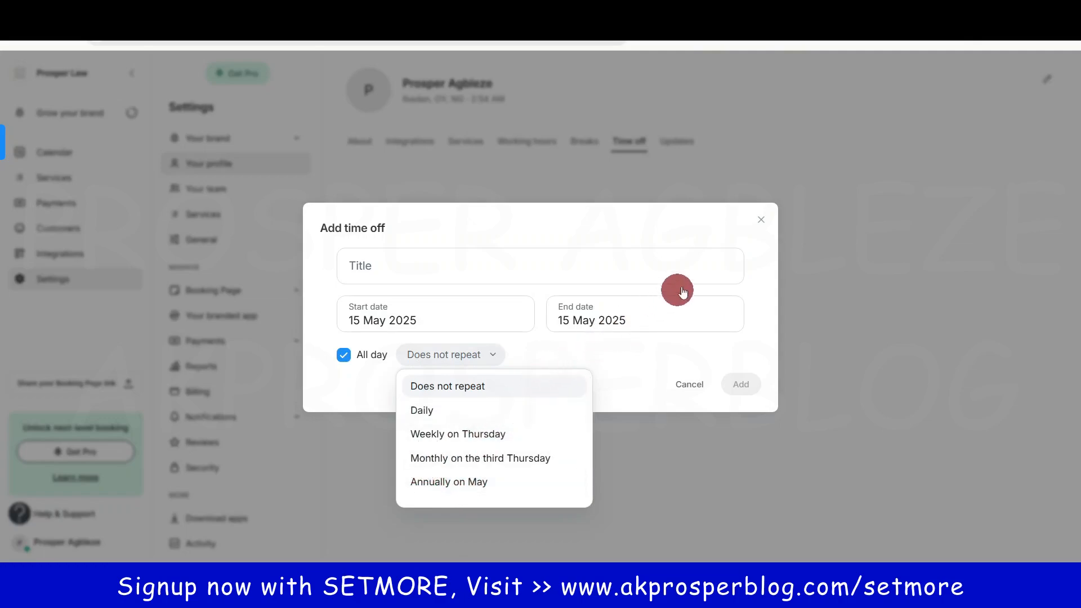
click(761, 224)
click(678, 141)
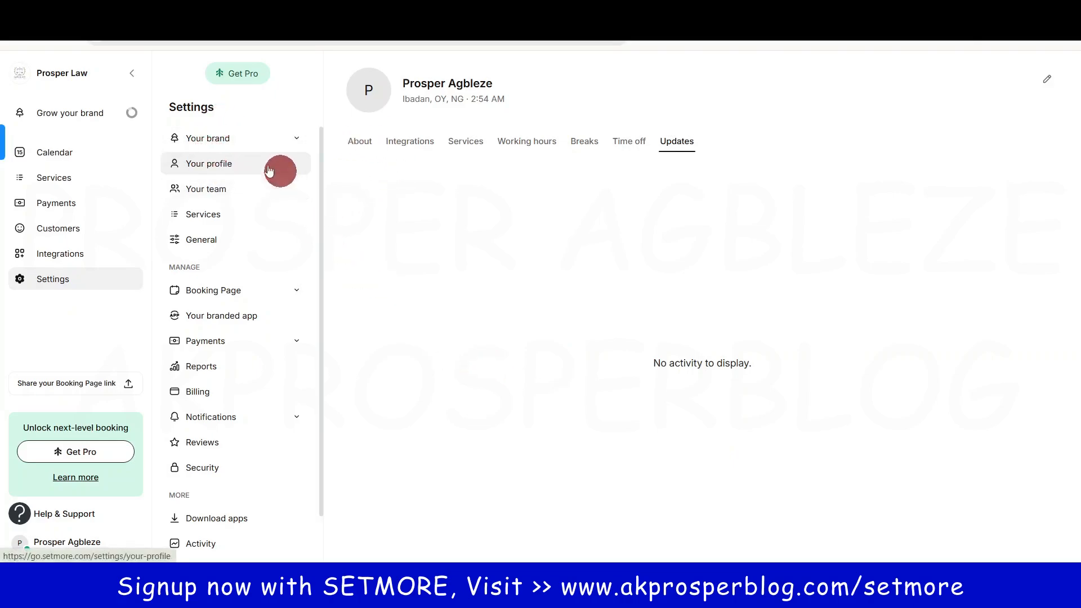
Step: In Your team, fill the add-member form, check permission levels, then cancel without adding
click(218, 194)
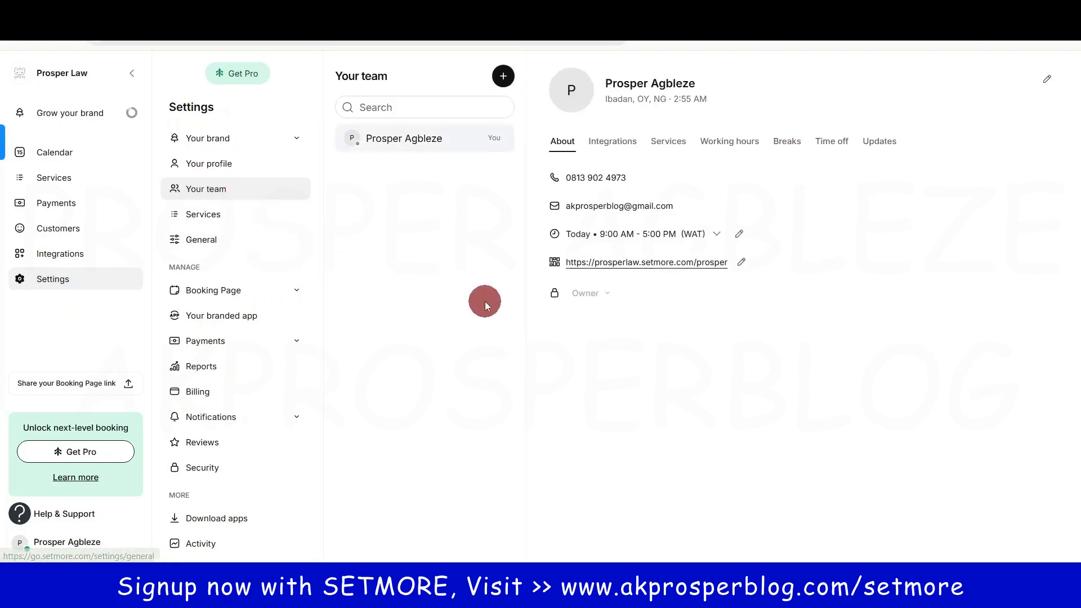
click(503, 76)
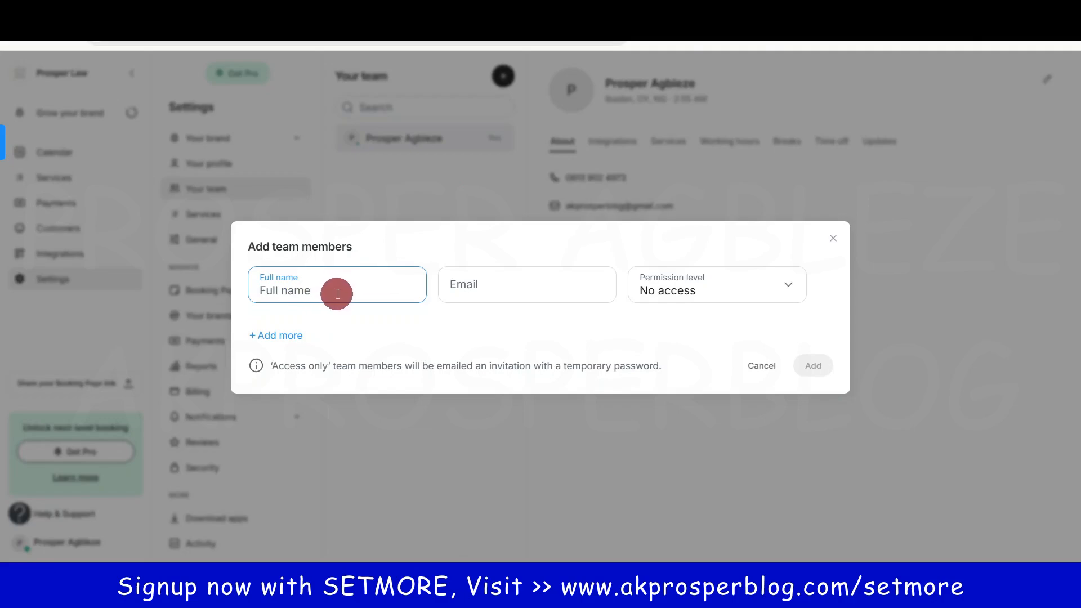
text(Prosper 2)
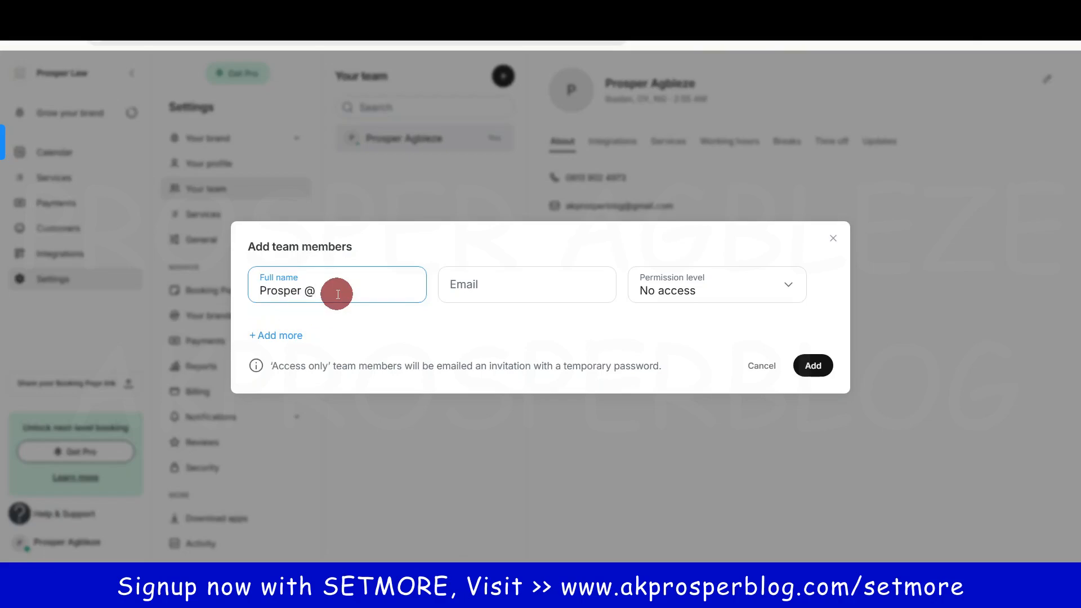
click(484, 284)
click(724, 299)
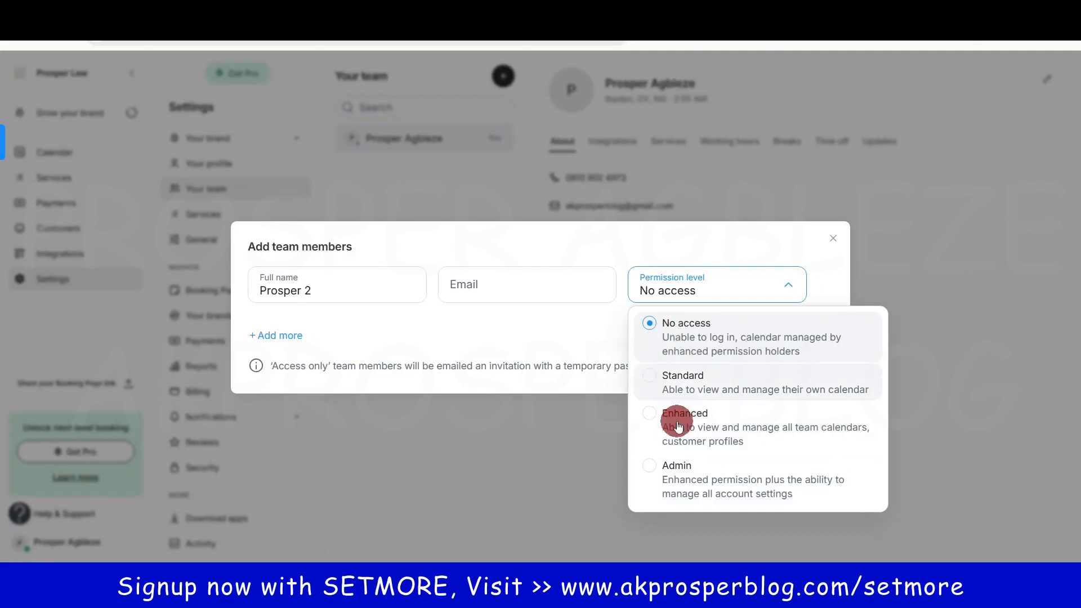
click(834, 237)
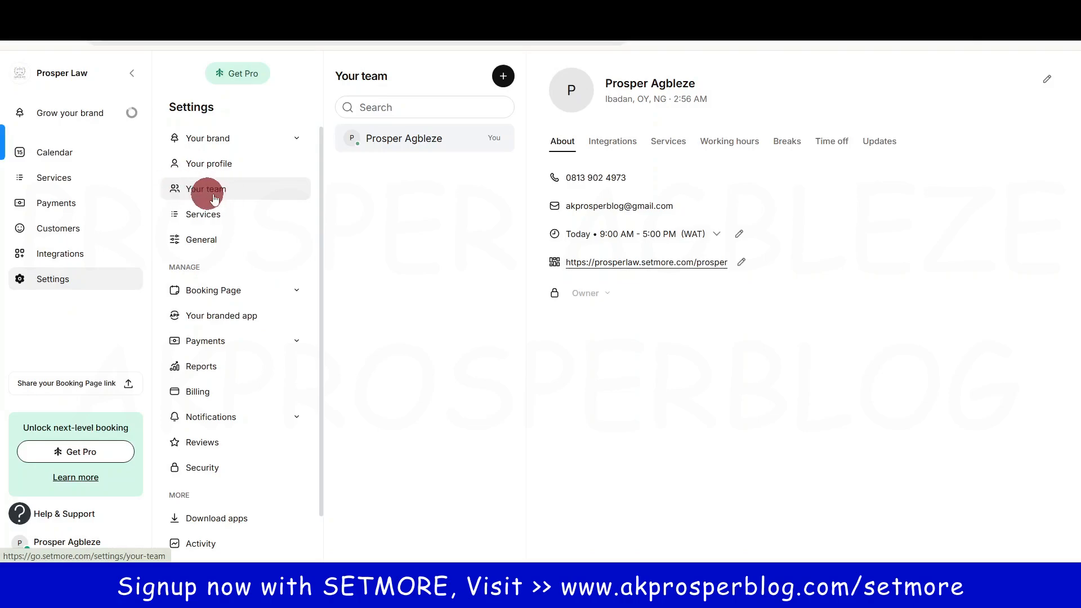
click(416, 108)
Step: Open the Family Law Consultation service for editing from the Services (4) list
click(409, 153)
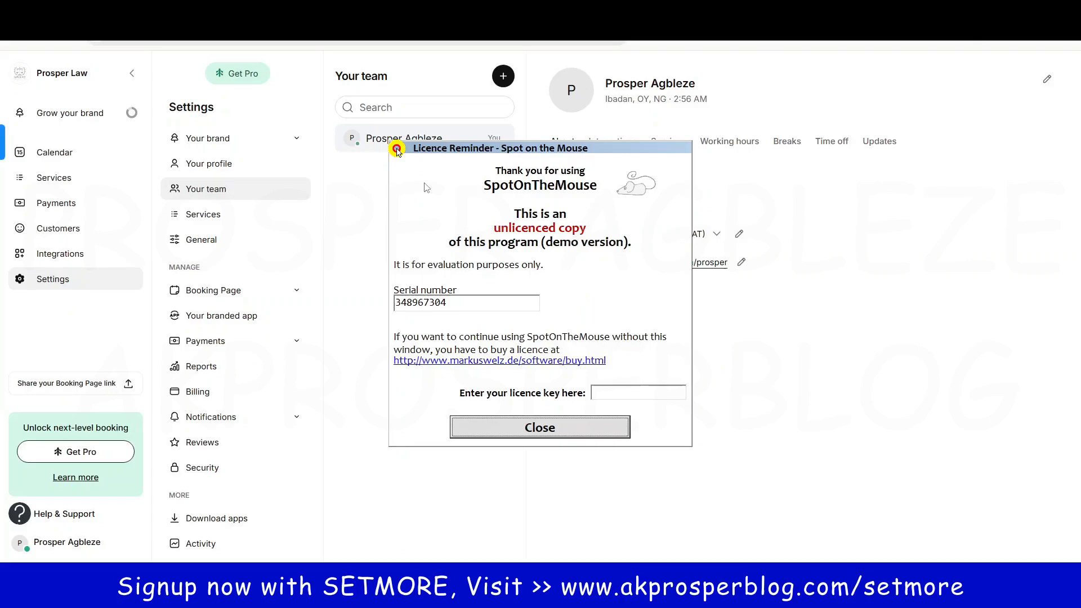
click(599, 436)
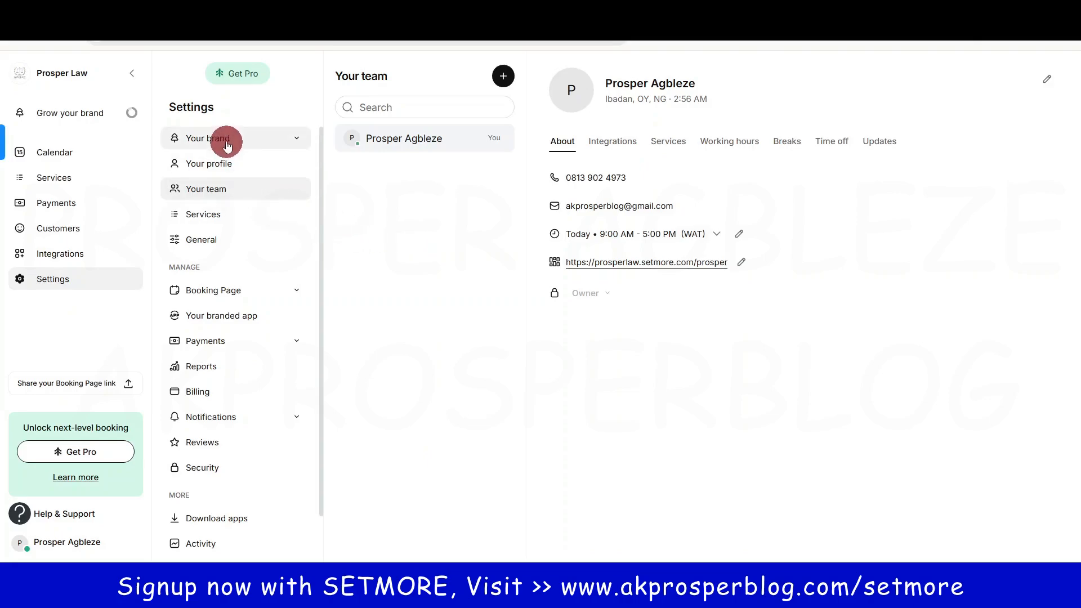
click(56, 170)
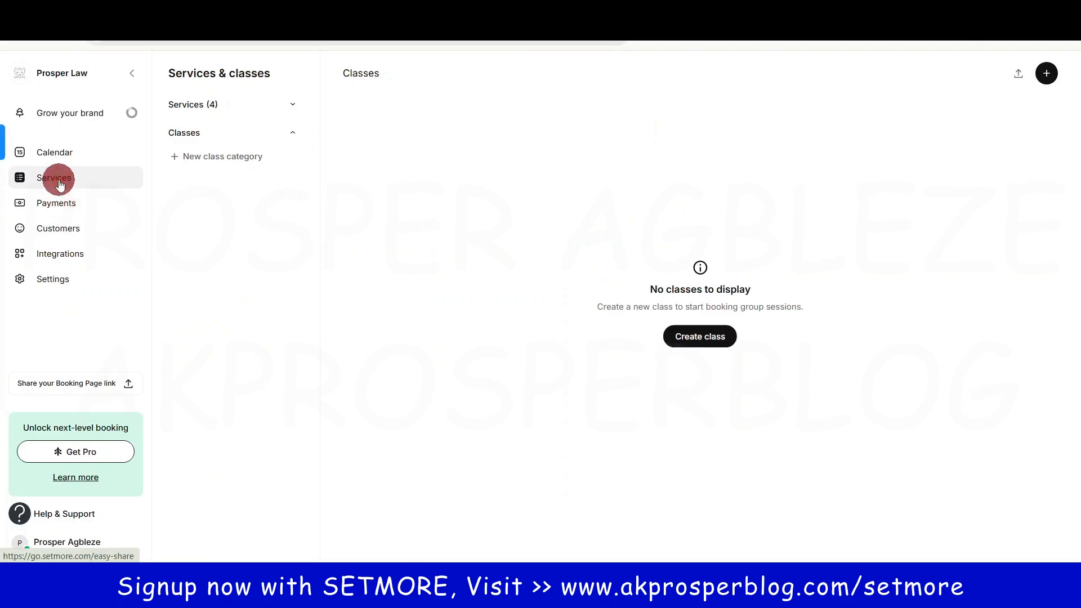
click(181, 104)
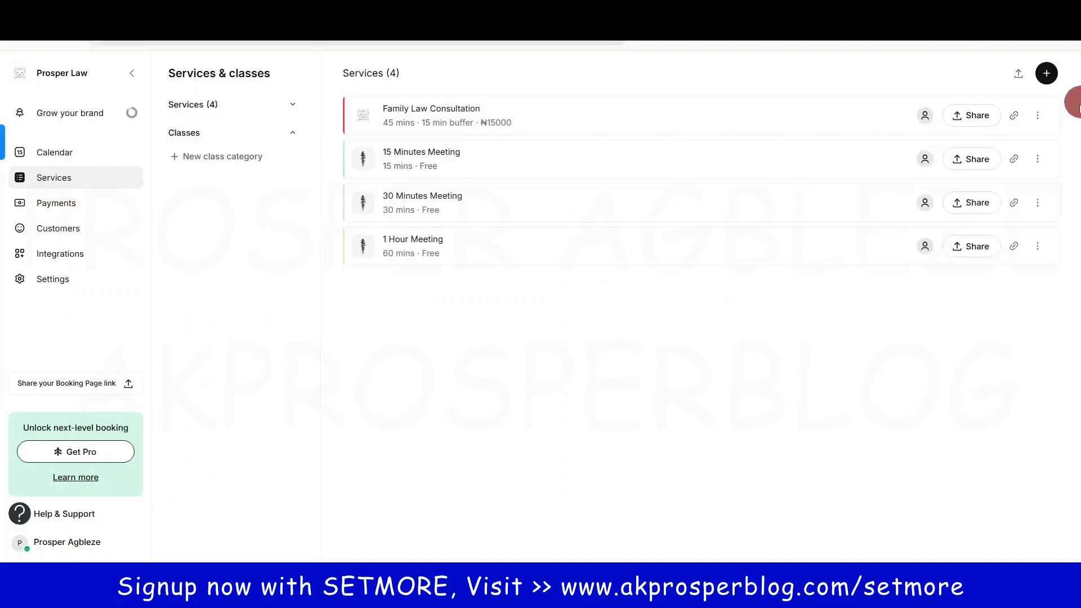
click(1038, 114)
click(965, 165)
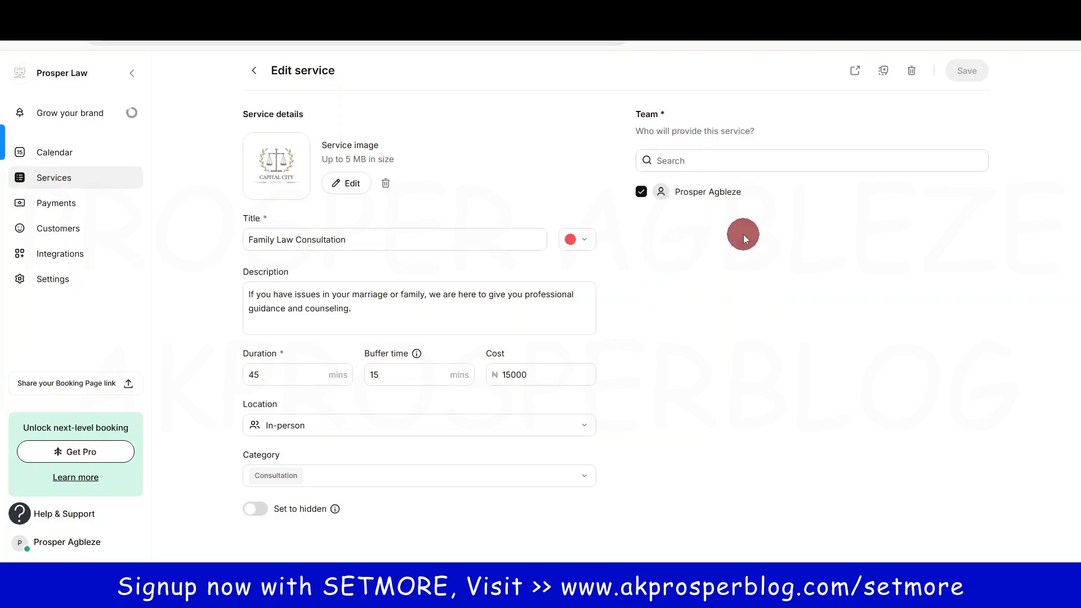
Step: Return to Settings and move through Your team, Services and General
click(67, 281)
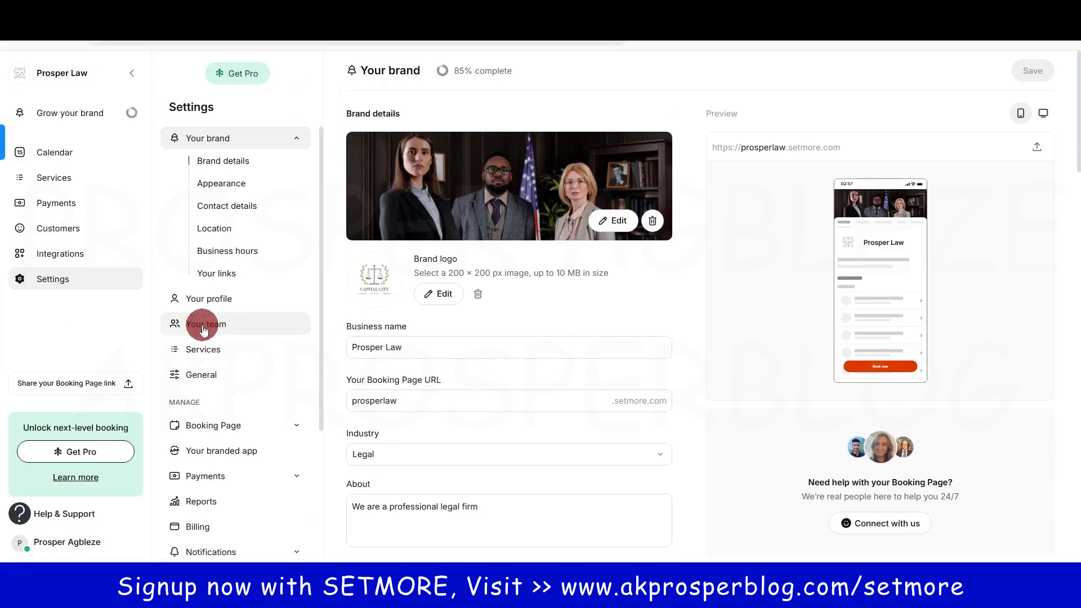
click(204, 325)
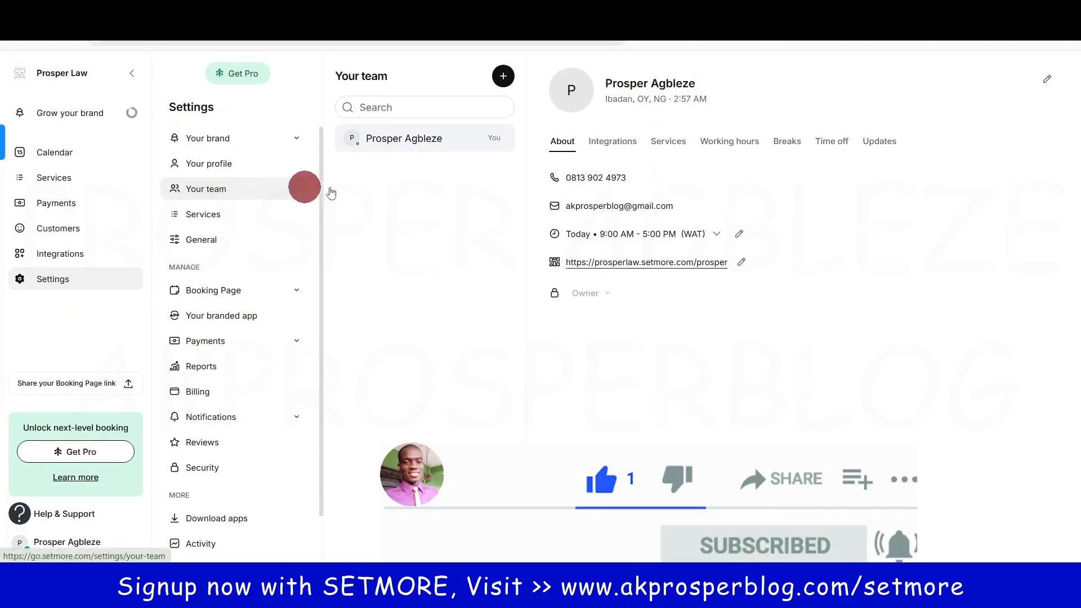
click(208, 214)
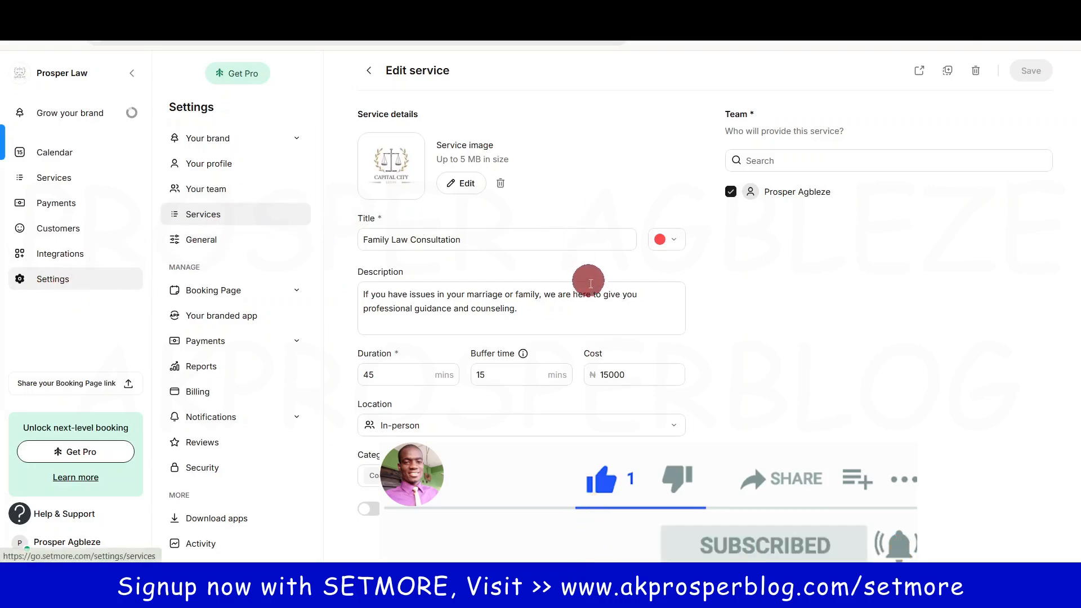
click(202, 243)
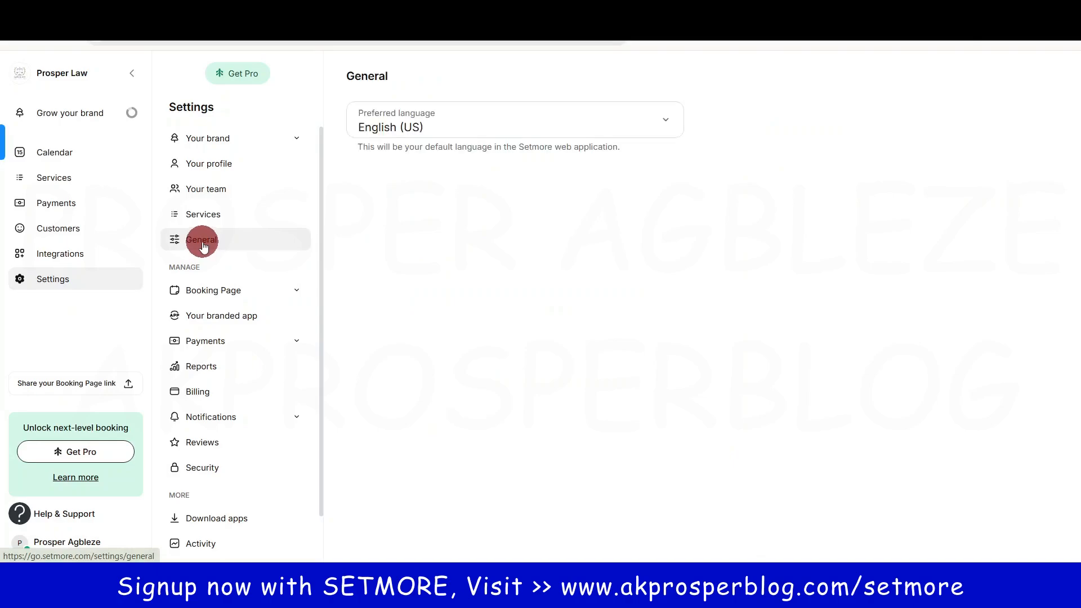
Step: Check preferred languages, then preview the Booking Page in Web view with its booking policies
click(499, 122)
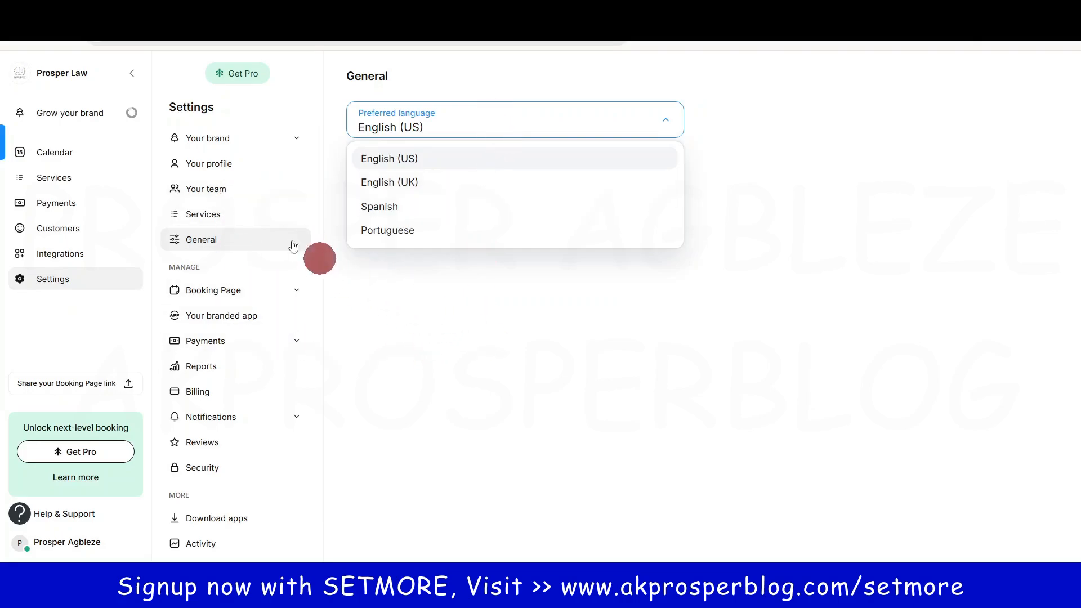
click(252, 288)
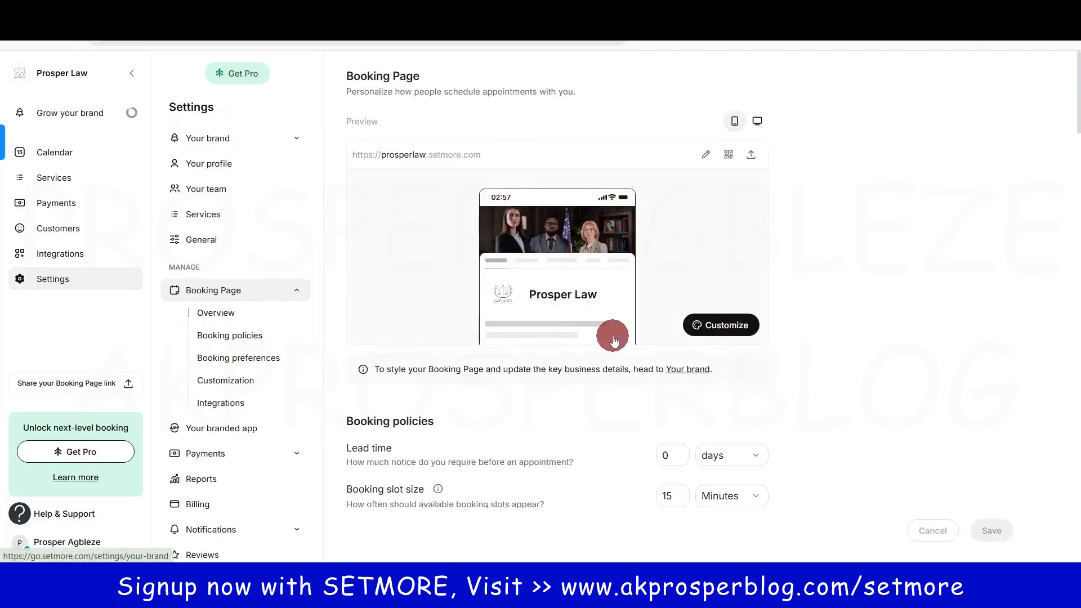
scroll(603, 354, down, 5)
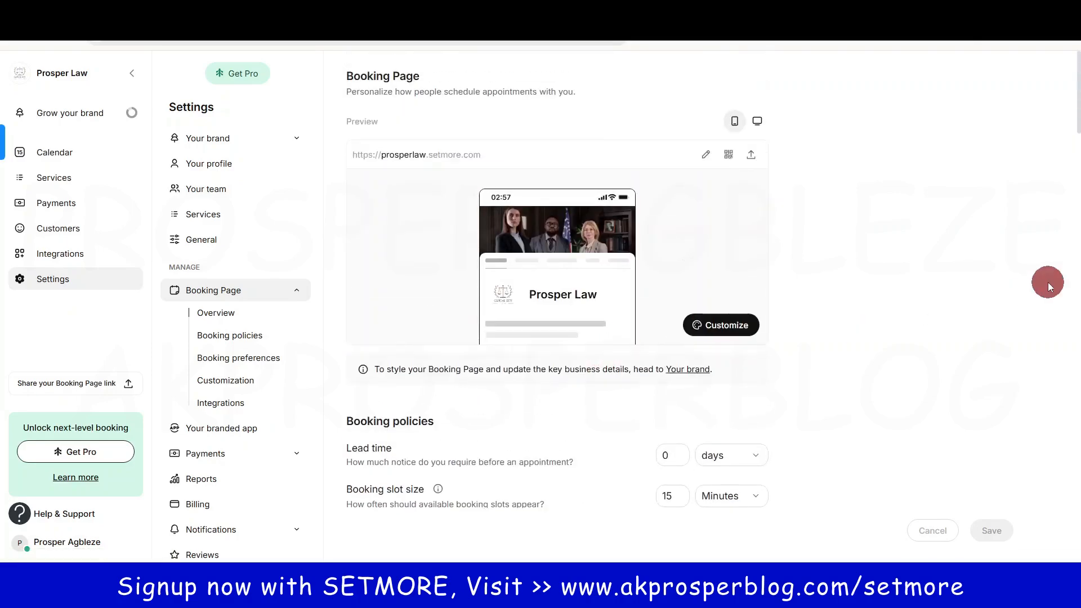
scroll(1077, 107, down, 1)
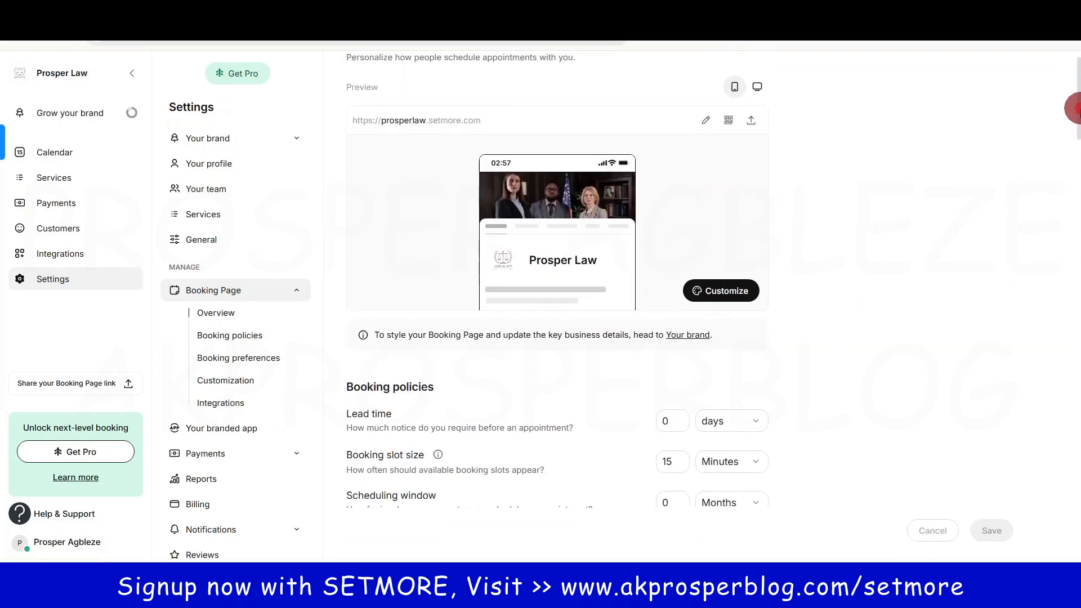
mouse_move(1080, 110)
mouse_down()
mouse_move(1079, 119)
mouse_move(1079, 104)
mouse_up()
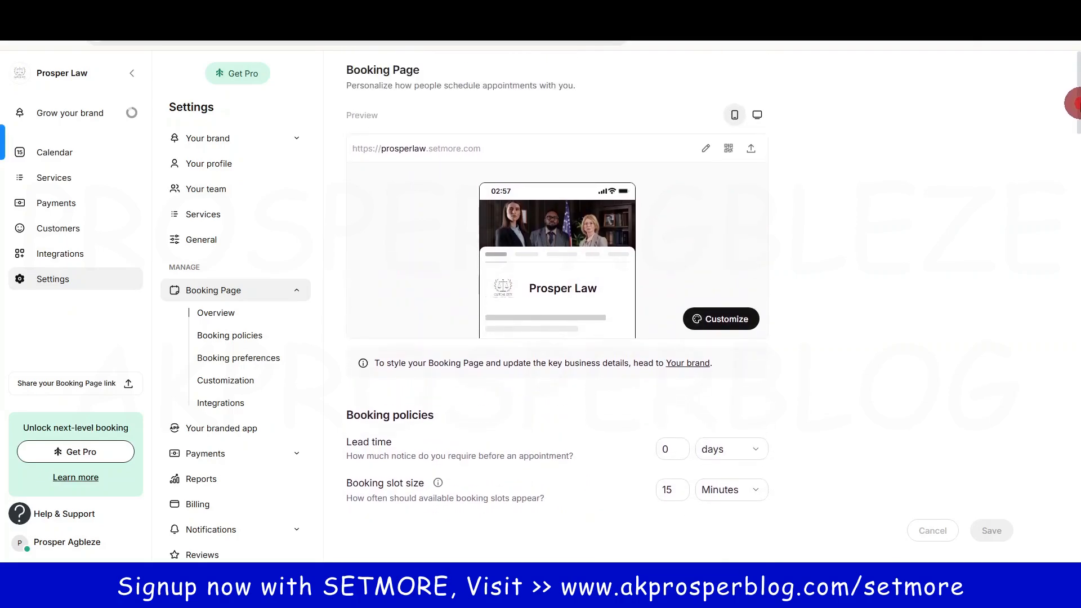
click(761, 116)
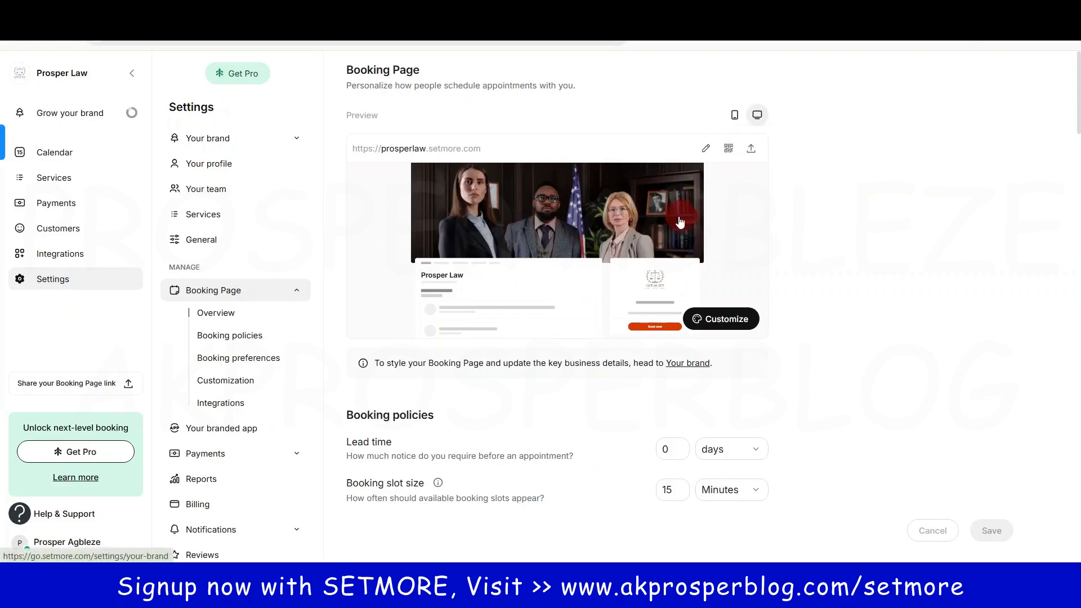
drag(1077, 103, 1075, 143)
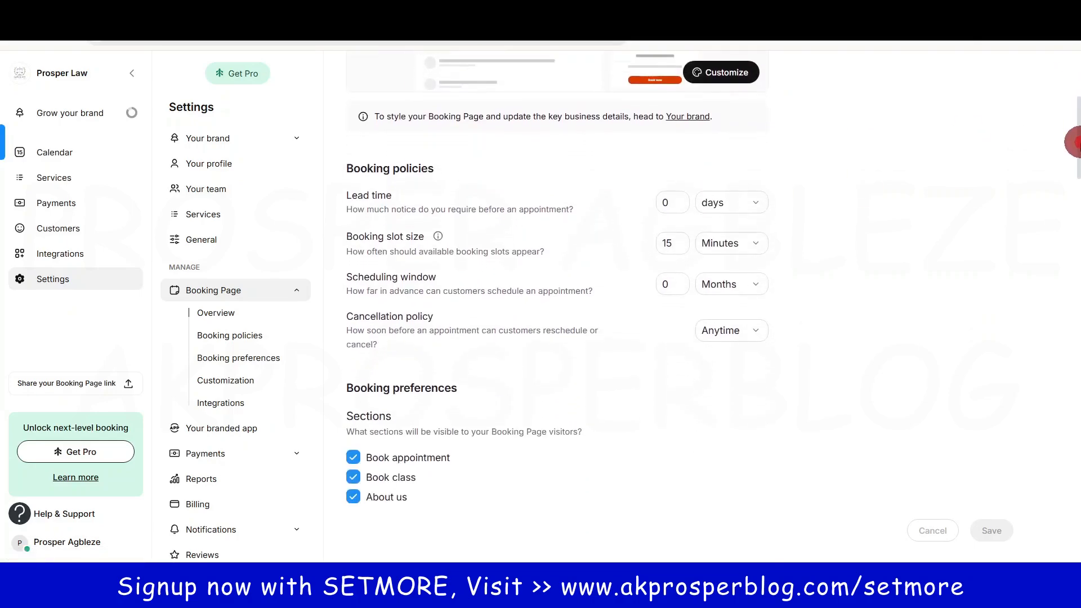
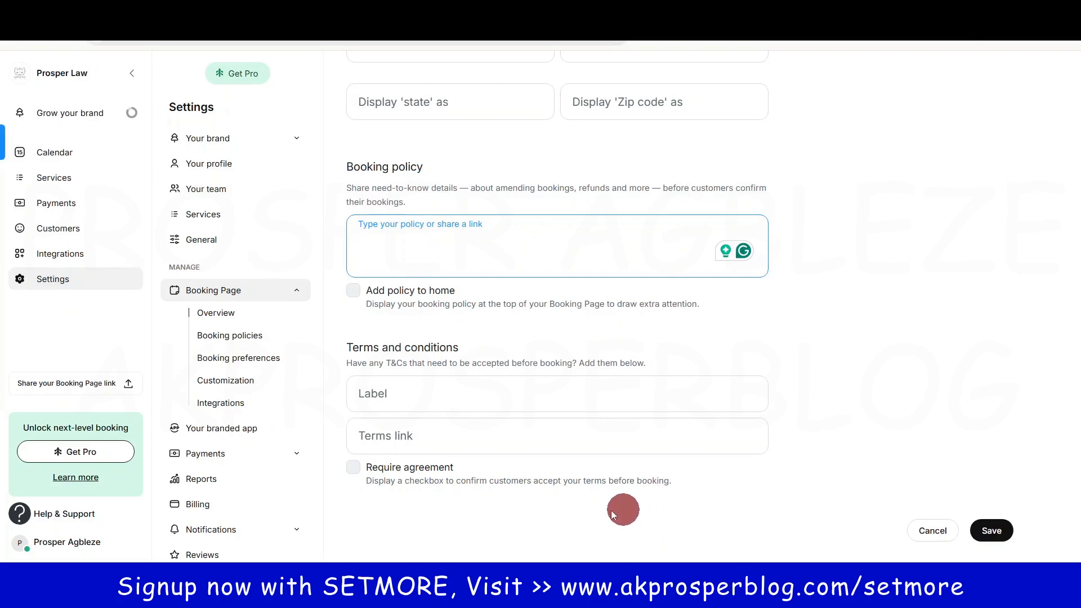
Step: Leave the booking policy, terms and conditions label and terms link fields empty
click(355, 469)
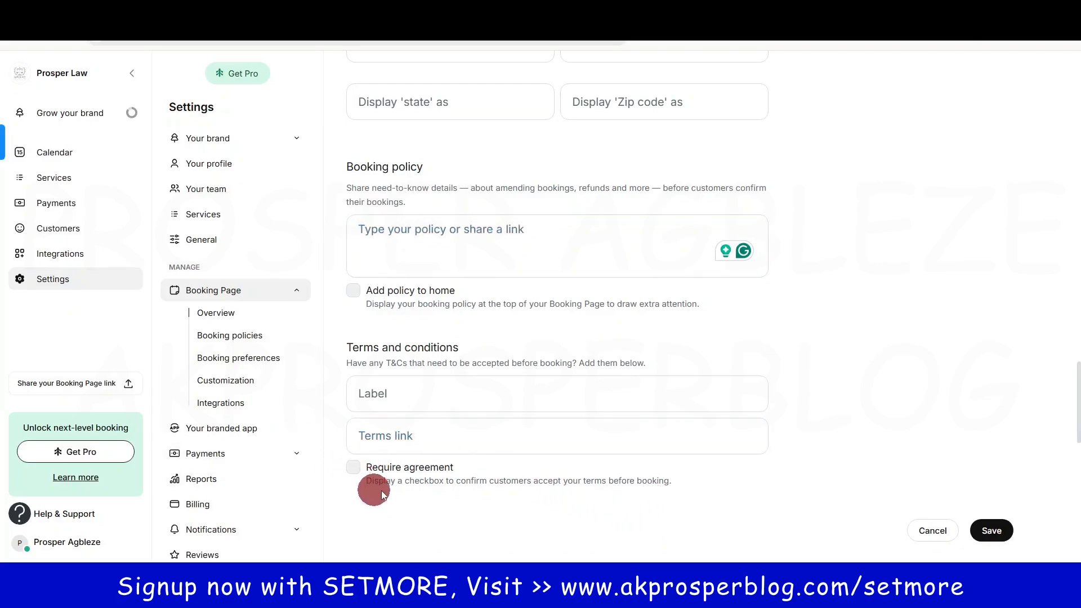
click(424, 386)
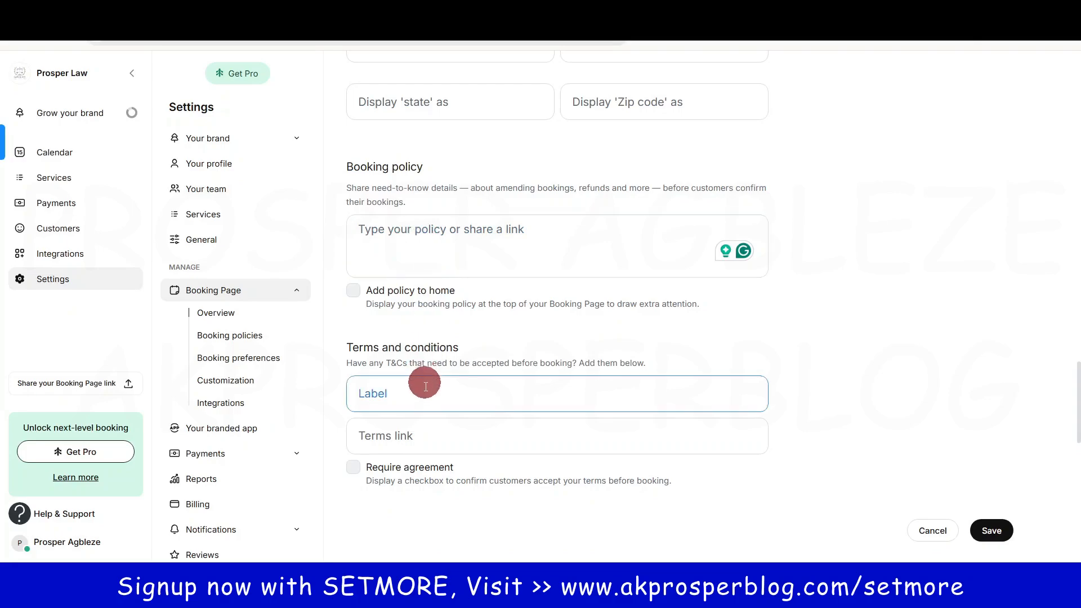
click(426, 440)
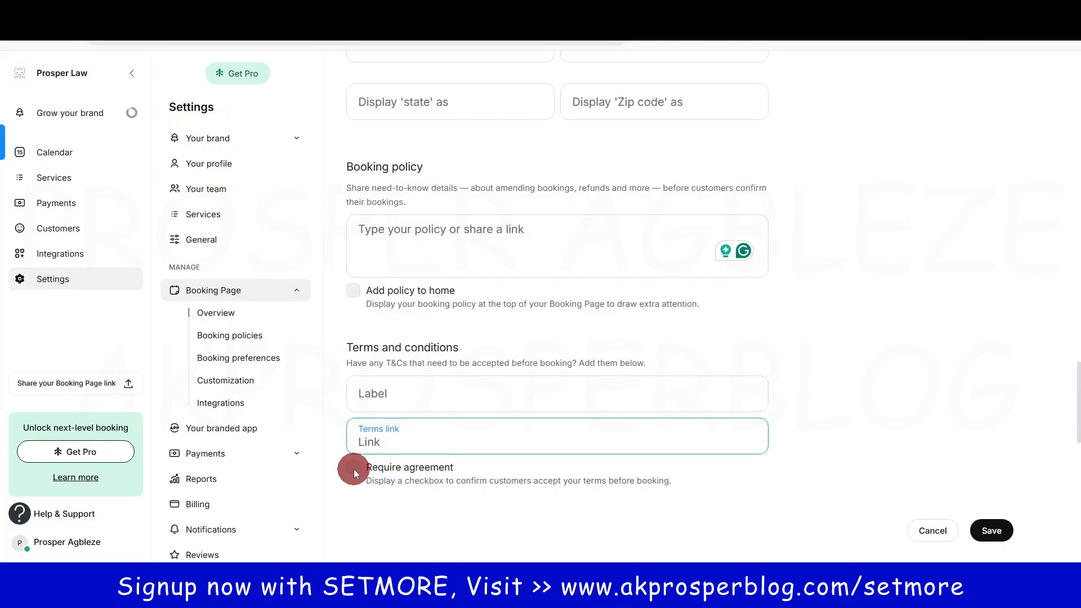
click(360, 468)
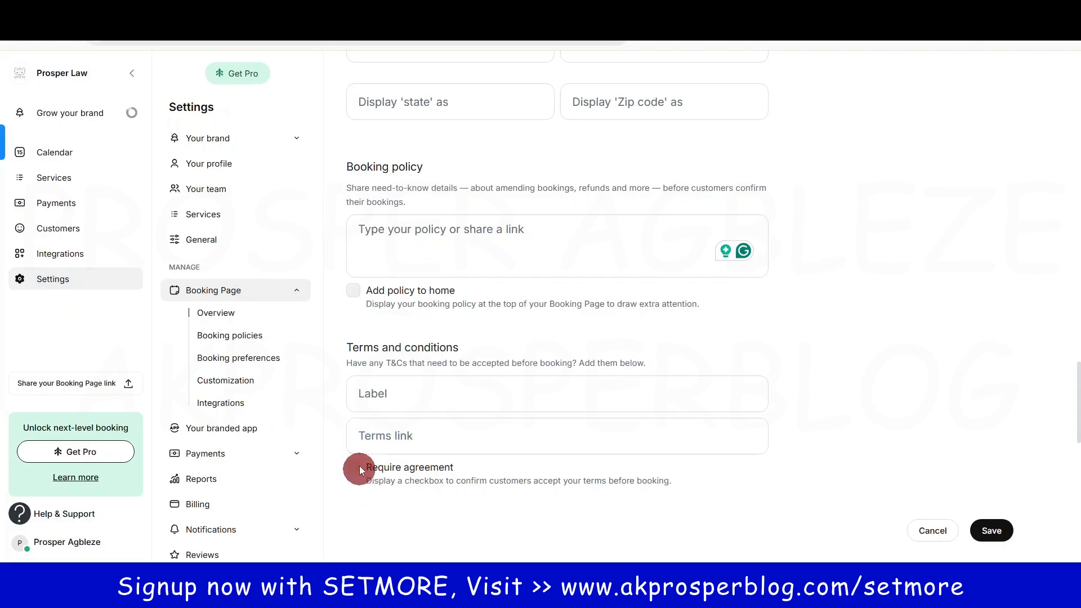
click(390, 393)
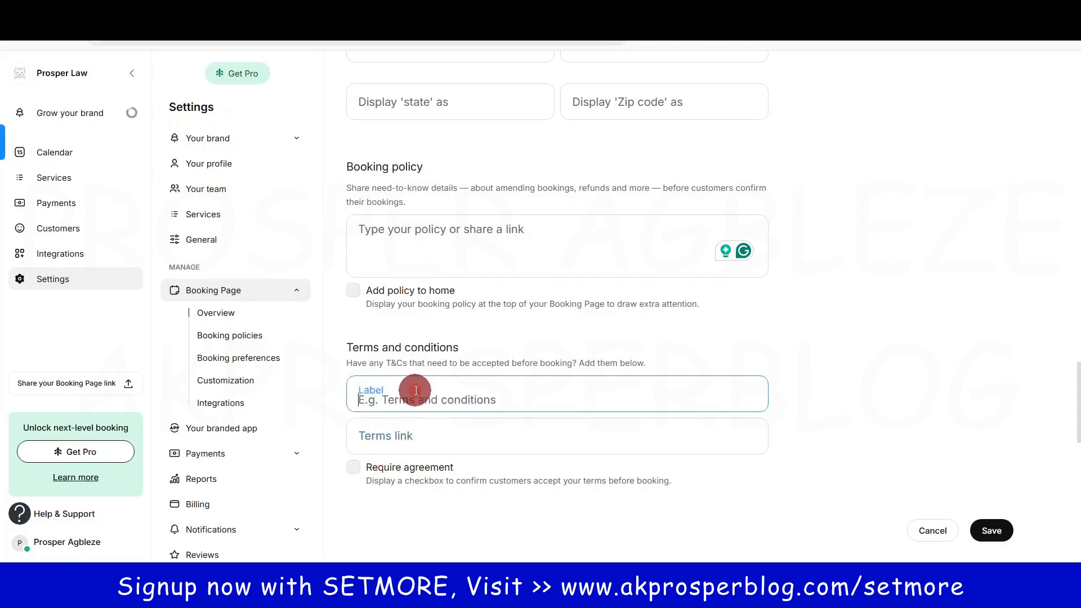
click(424, 435)
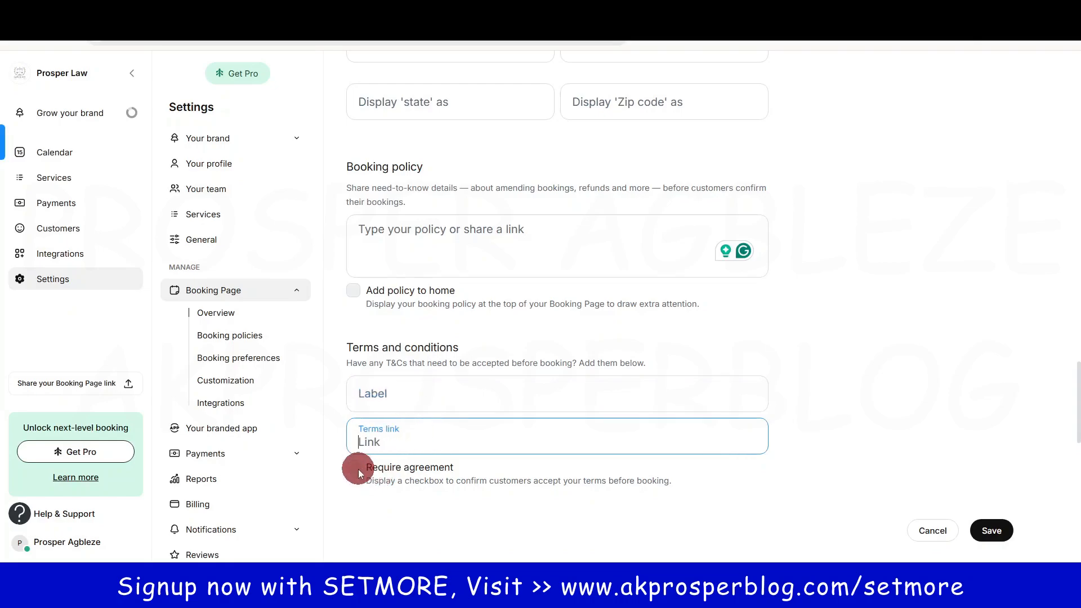
Step: Save the Booking Page preferences with Monday week start and all service display options enabled
scroll(476, 246, up, 6)
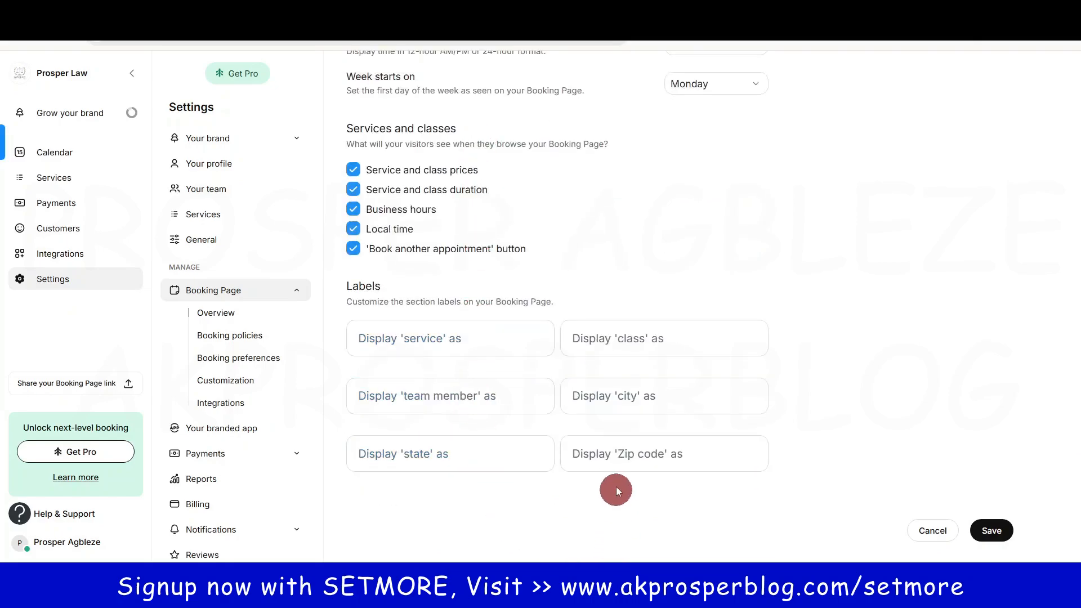
click(986, 531)
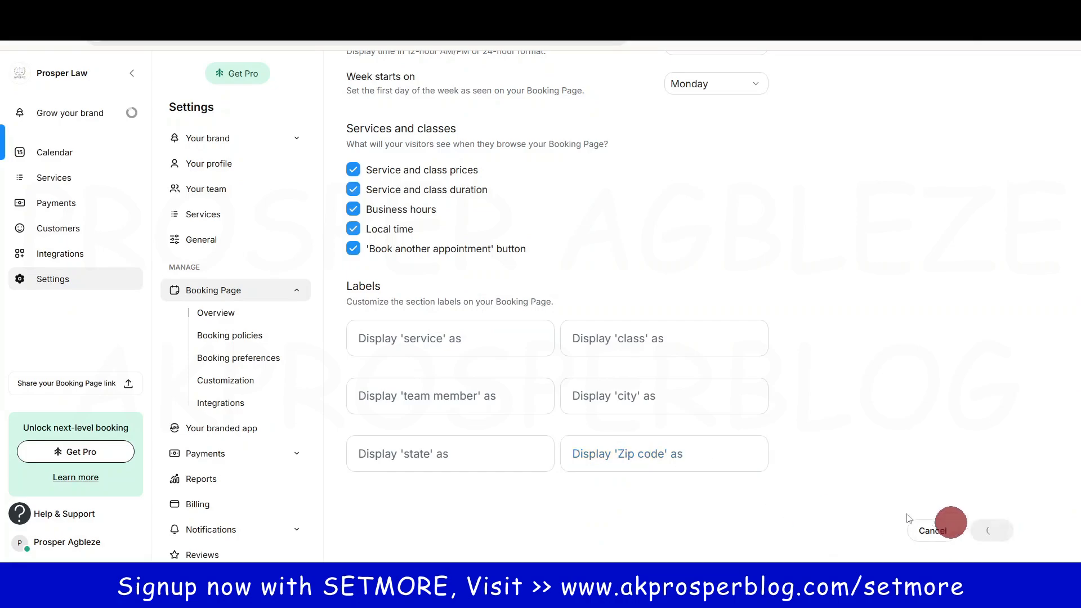
click(422, 456)
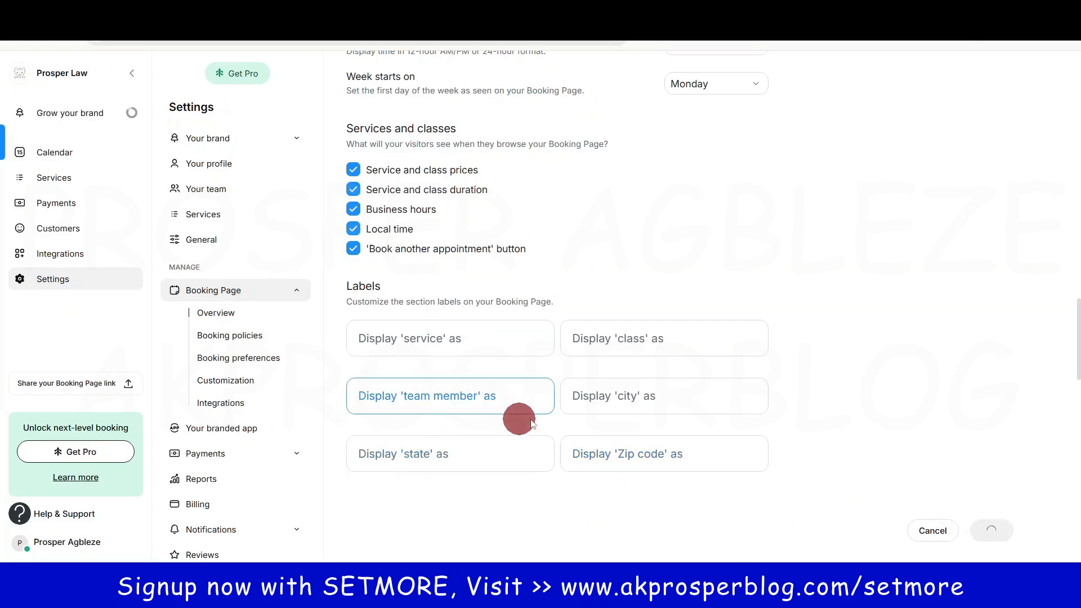
scroll(599, 408, down, 5)
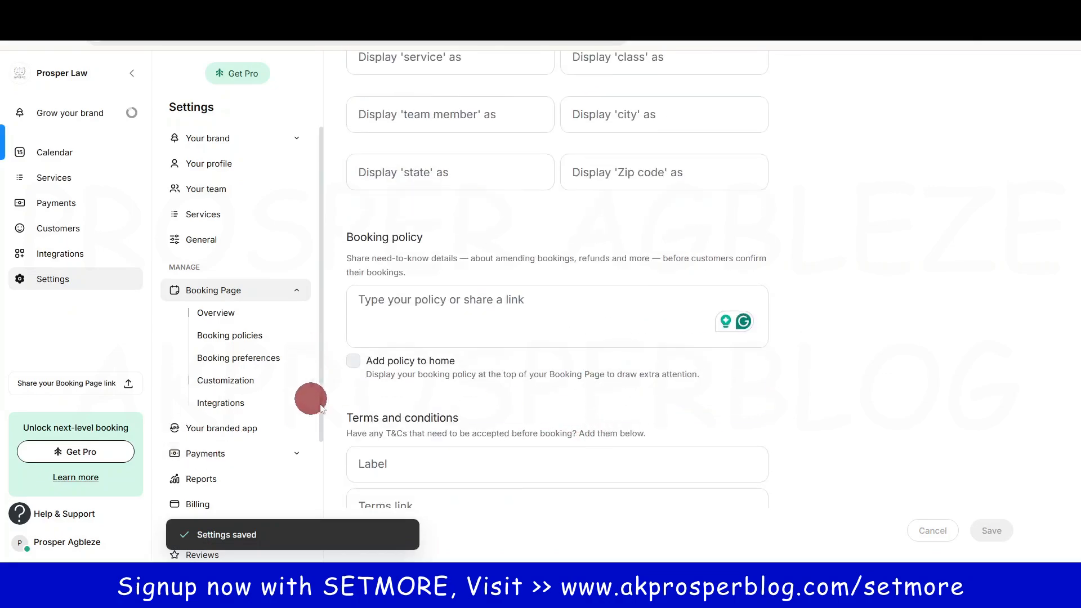
Step: Look over the Your branded app, Payments, Reports and Billing pages, ending on Notifications
click(218, 428)
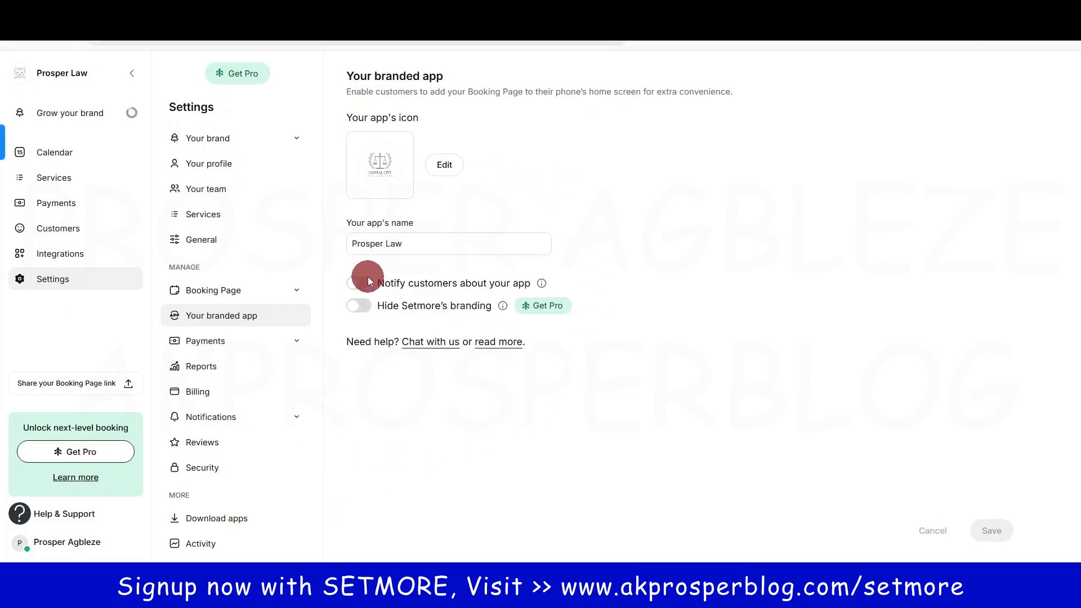
mouse_move(544, 285)
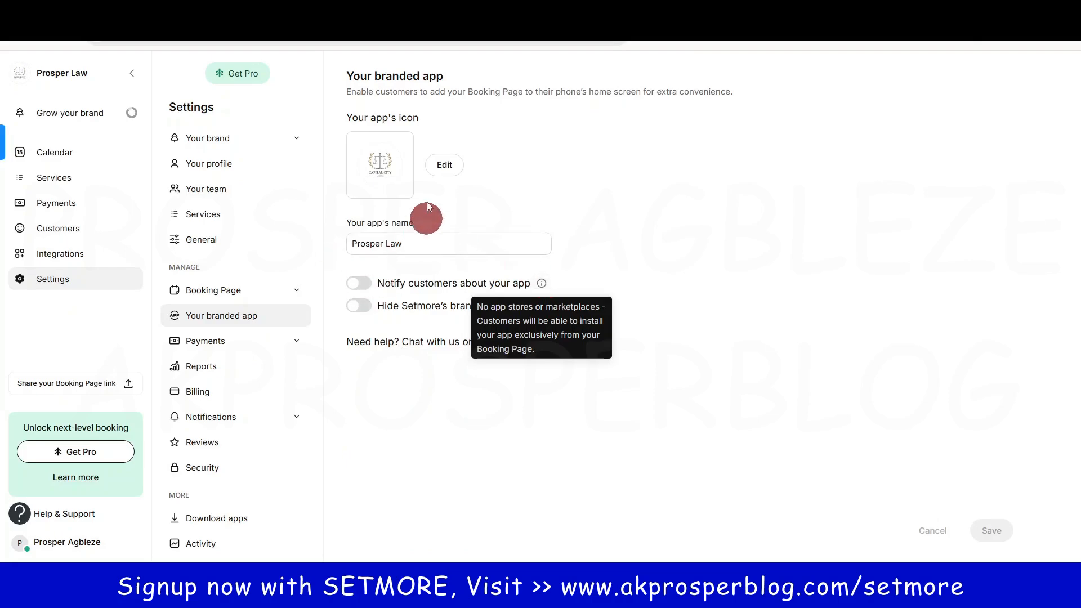
click(203, 341)
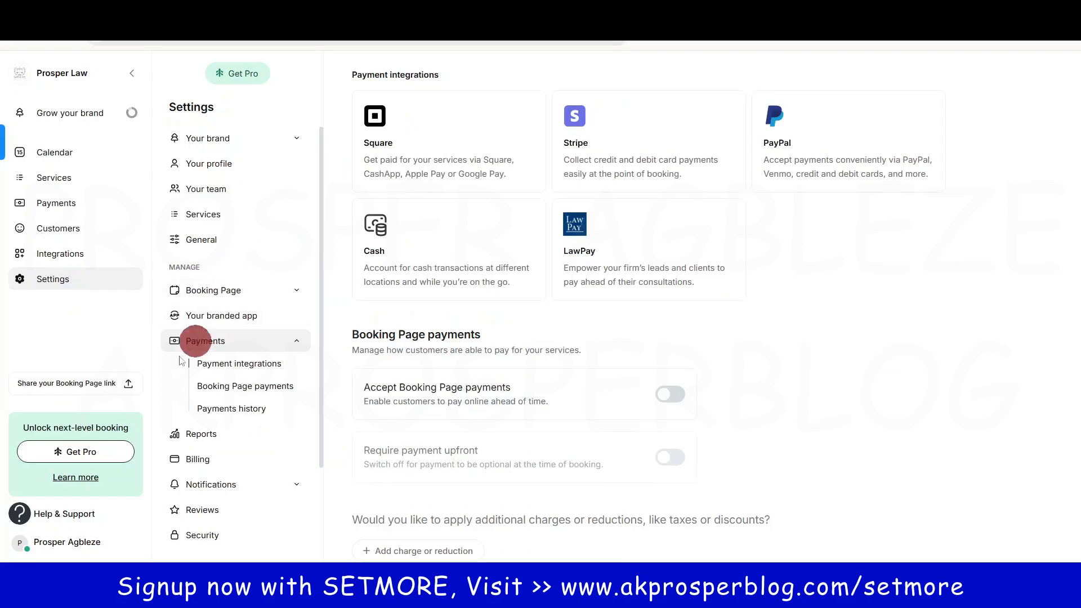
click(225, 434)
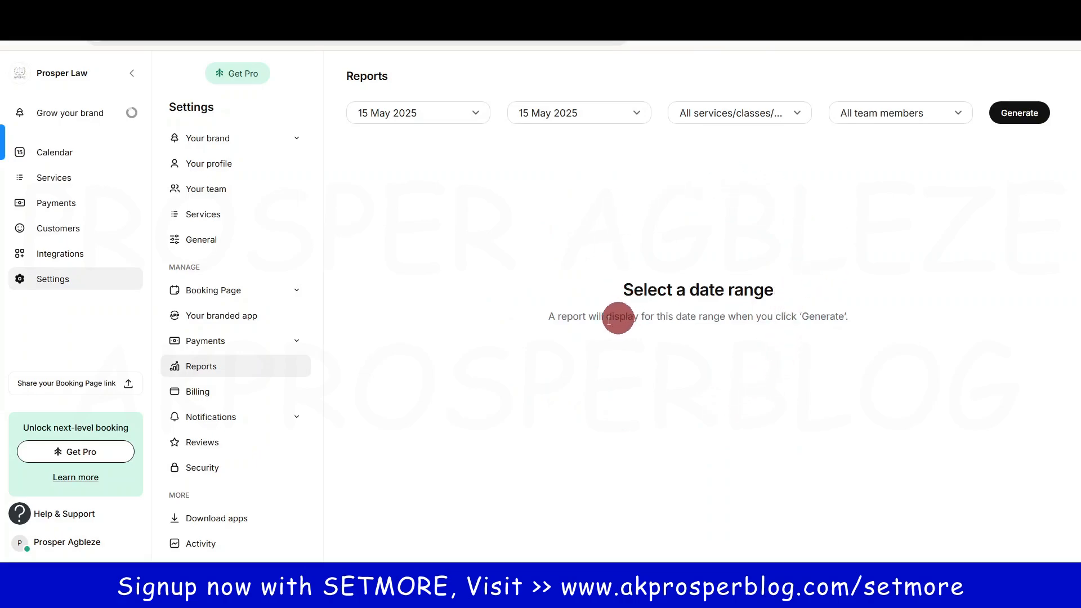
click(208, 396)
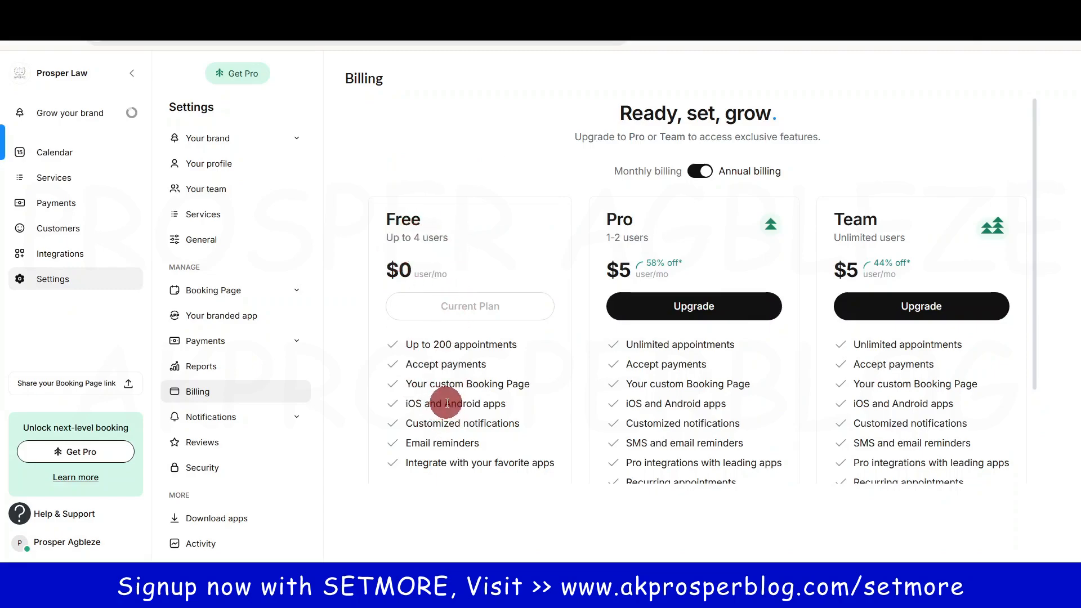
click(213, 417)
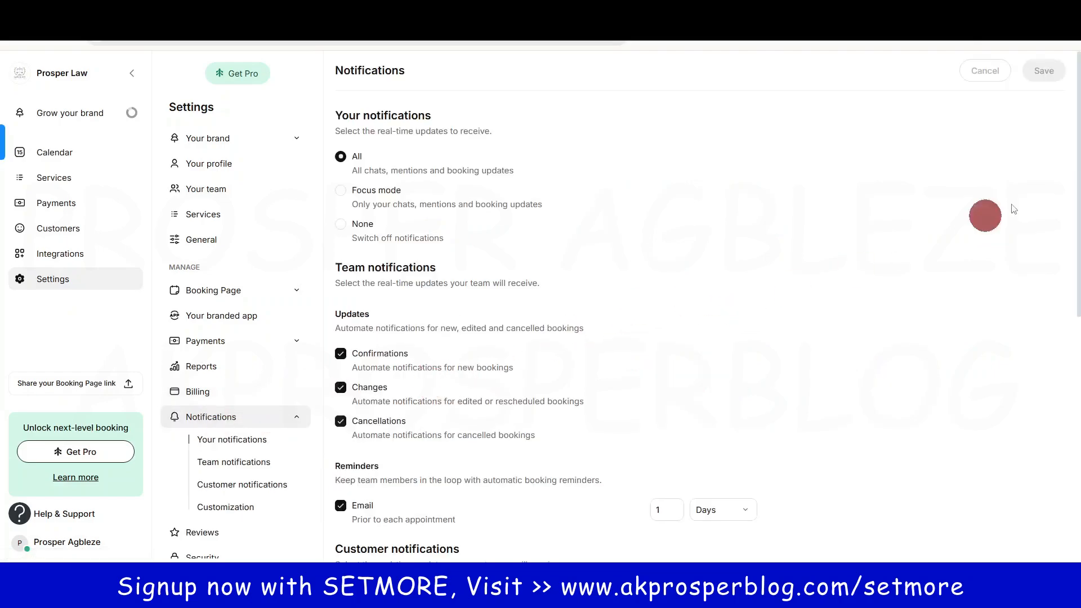
Step: Scroll through team and customer notifications to Customization, then move on to Reviews settings
mouse_move(1079, 179)
mouse_down()
mouse_move(1079, 198)
mouse_move(1076, 179)
mouse_up()
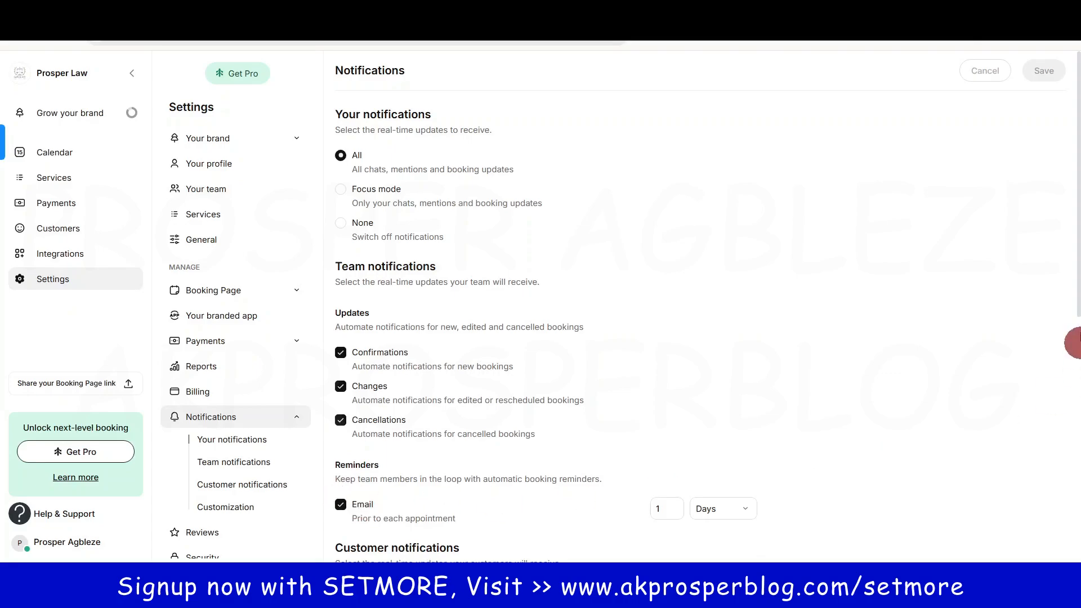
drag(1075, 284, 1075, 429)
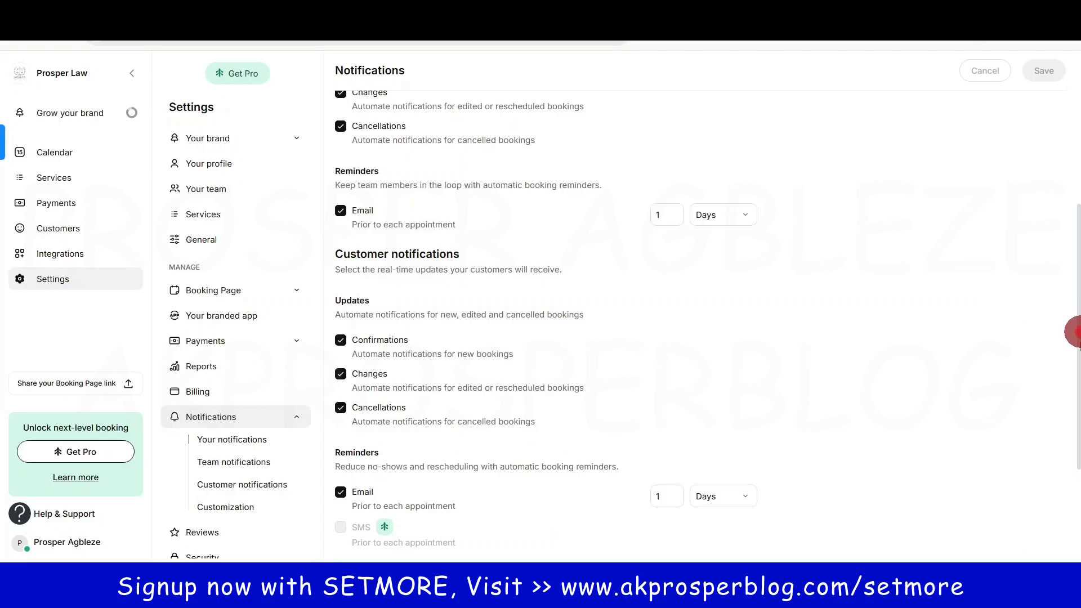
drag(1075, 333, 1076, 467)
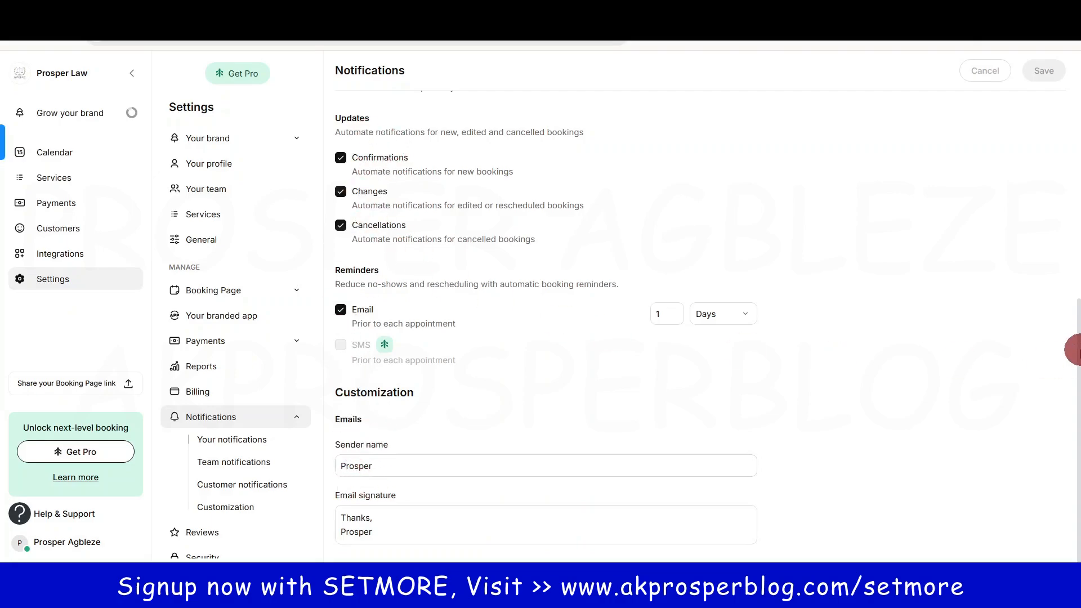
click(199, 535)
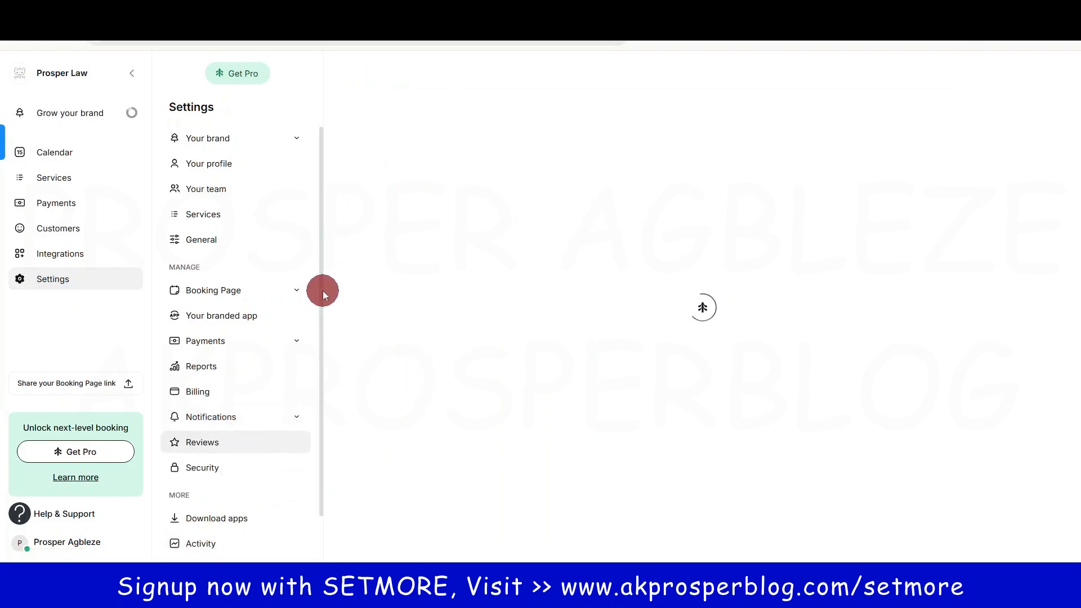
Step: Check the Reviews and two-factor Security settings, then bring up the 'Prosper Law [ Book now ]' window
scroll(323, 290, down, 2)
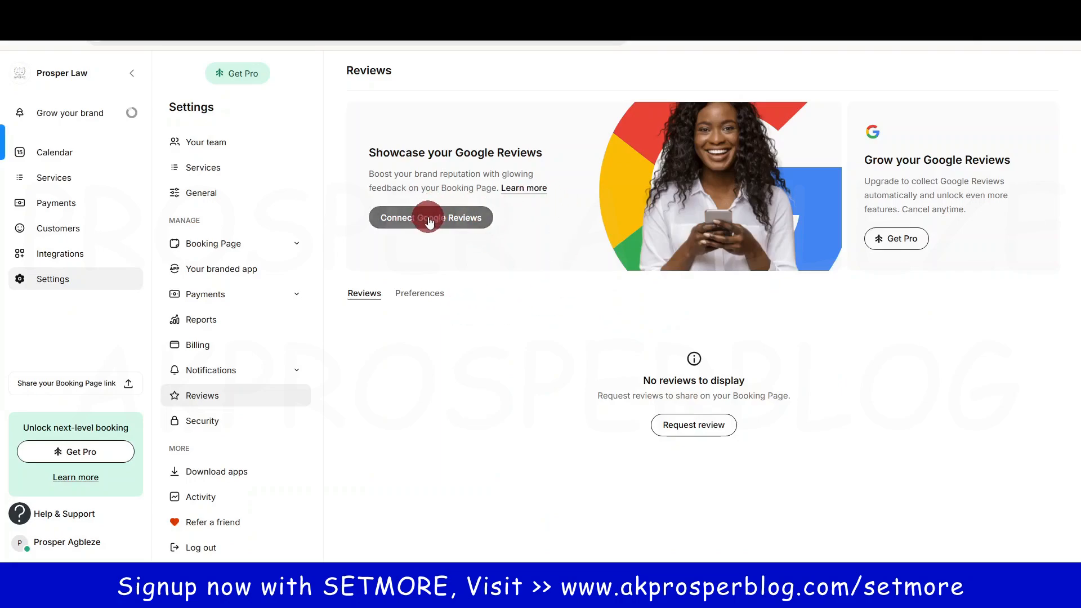
double_click(319, 317)
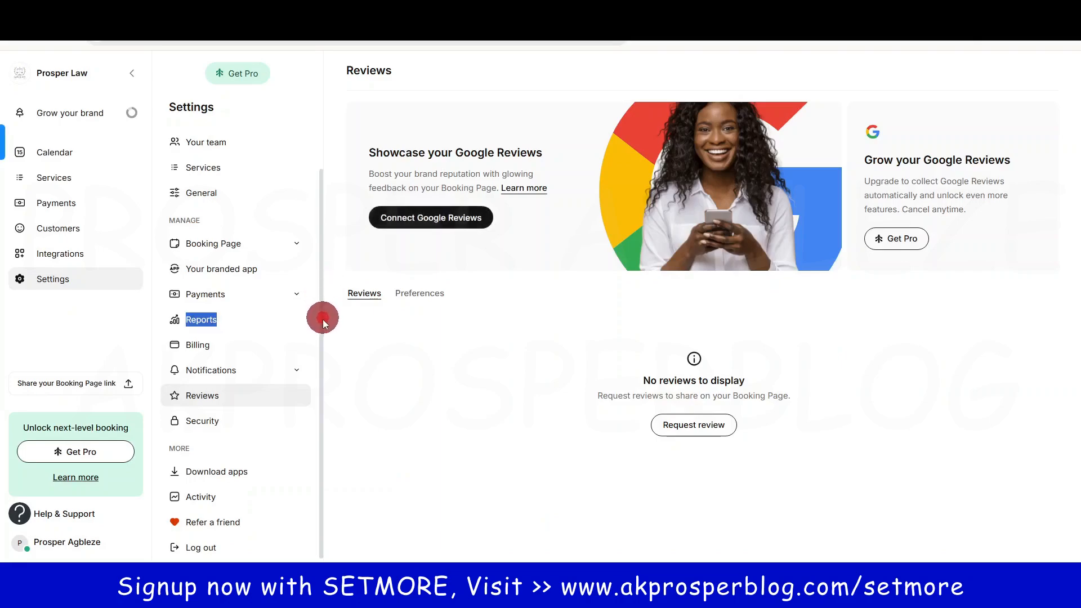
click(225, 420)
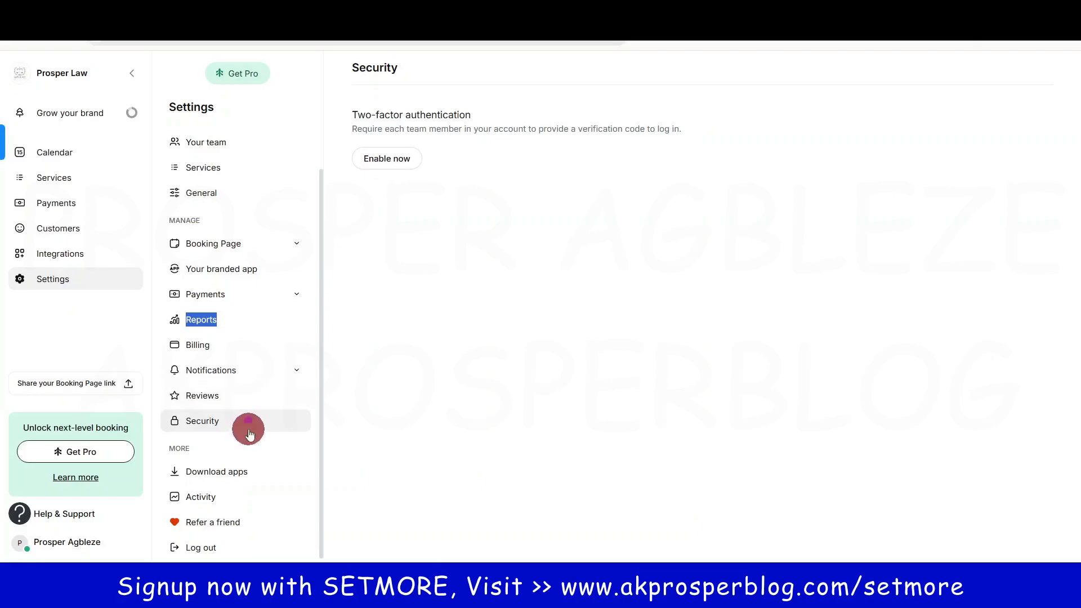
scroll(249, 434, up, 1)
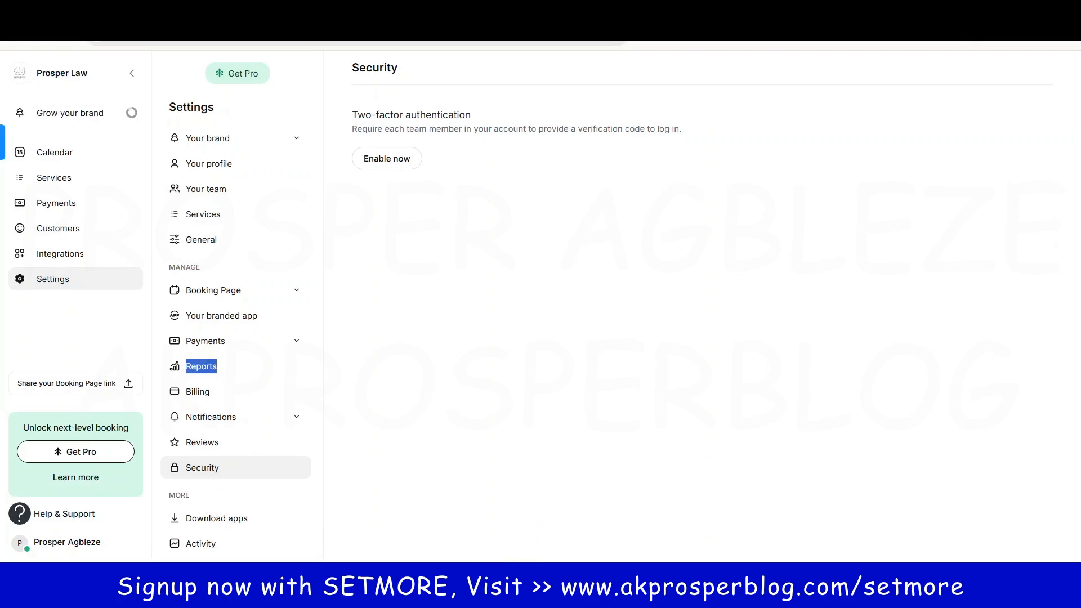
mouse_move(479, 595)
click(559, 533)
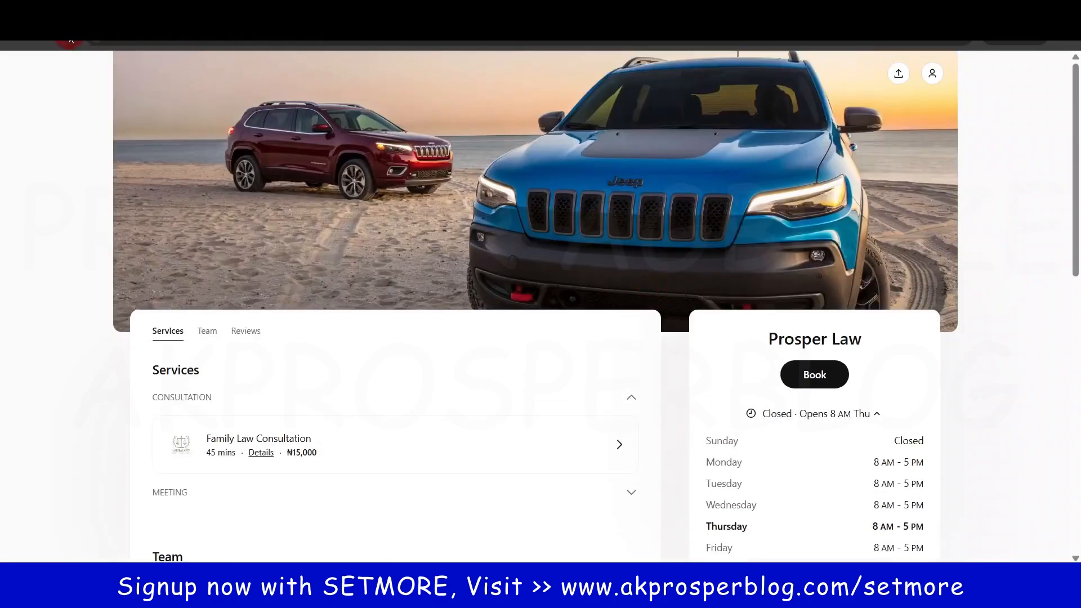
click(71, 40)
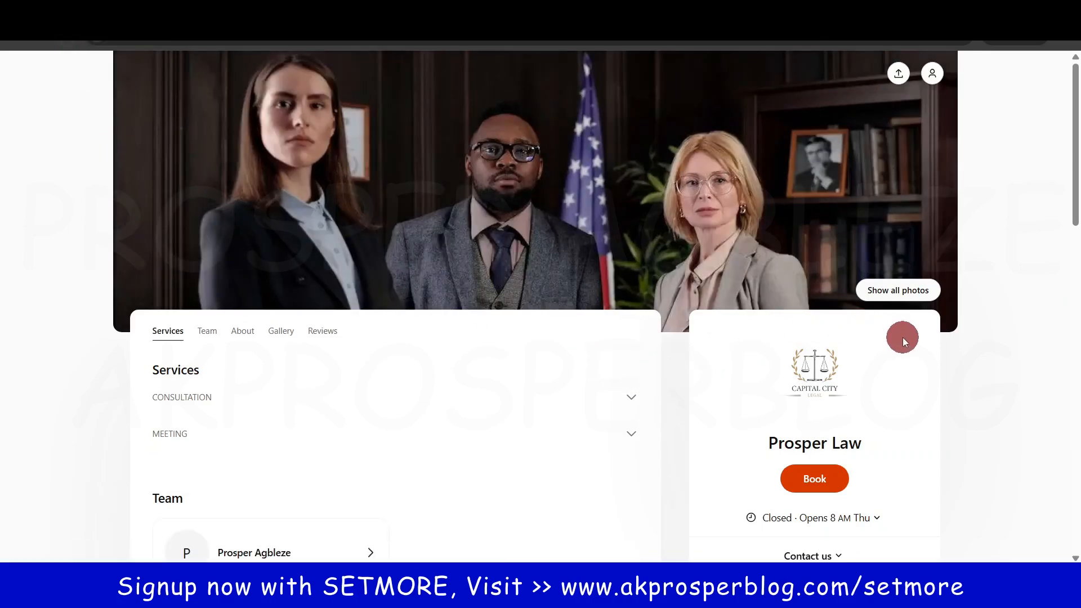
drag(1075, 176, 1078, 283)
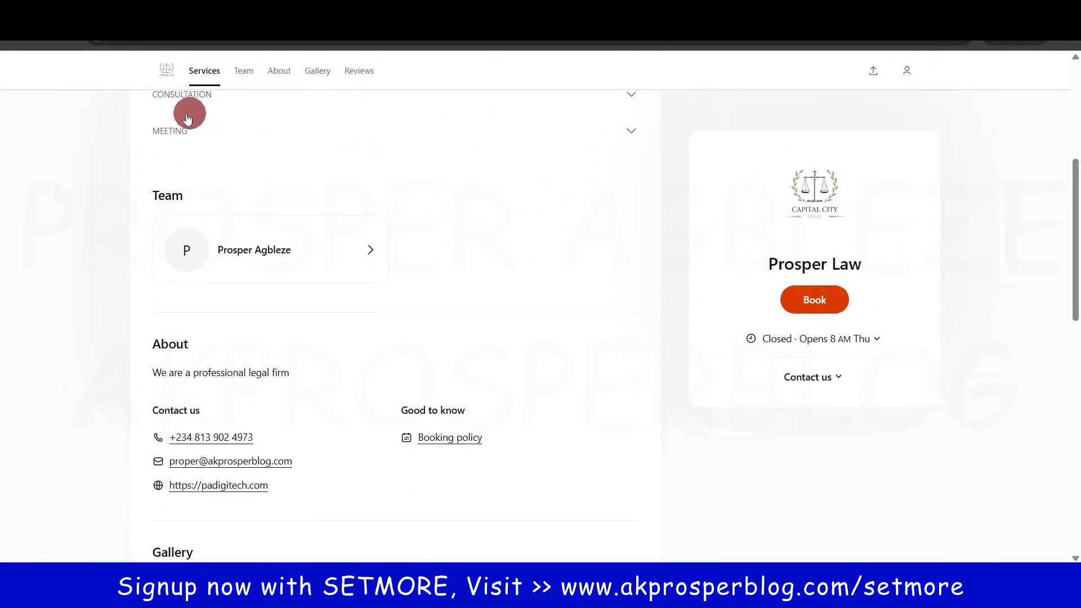
scroll(951, 338, up, 3)
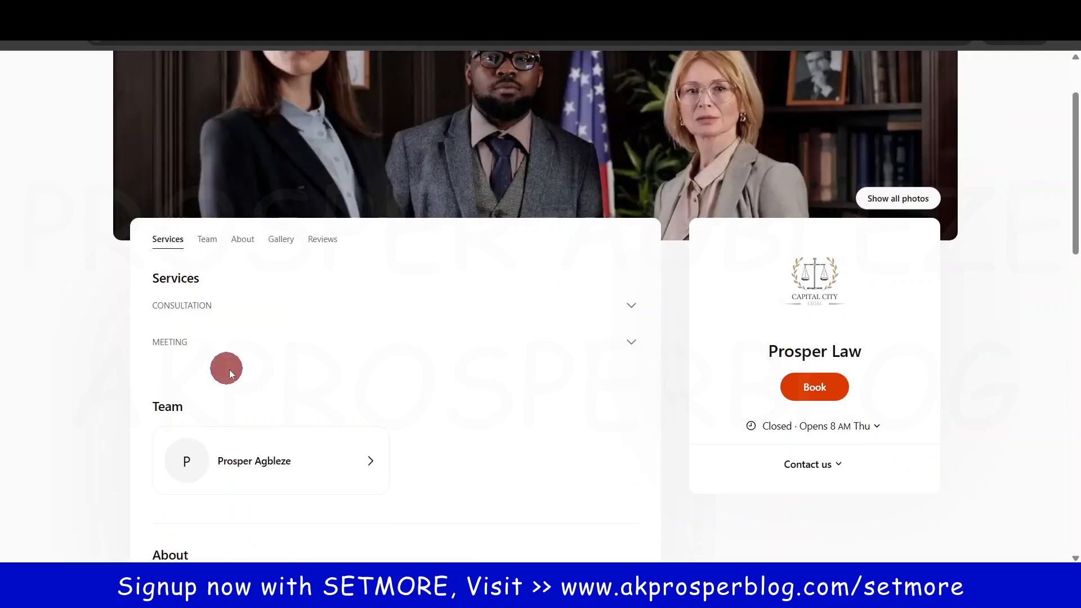
click(211, 240)
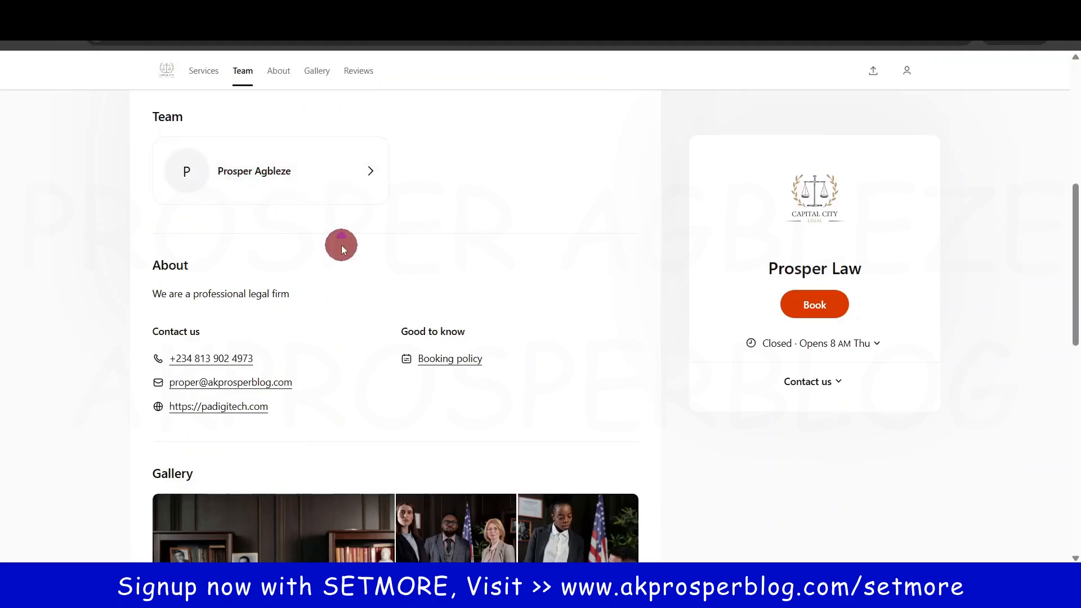
scroll(340, 245, up, 5)
click(239, 231)
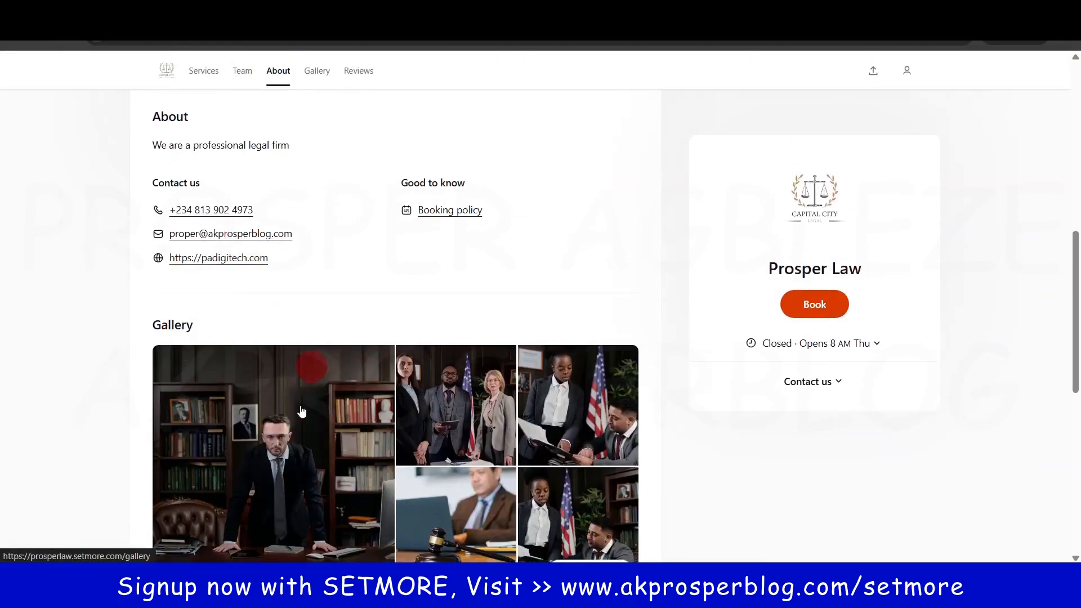
scroll(453, 447, down, 5)
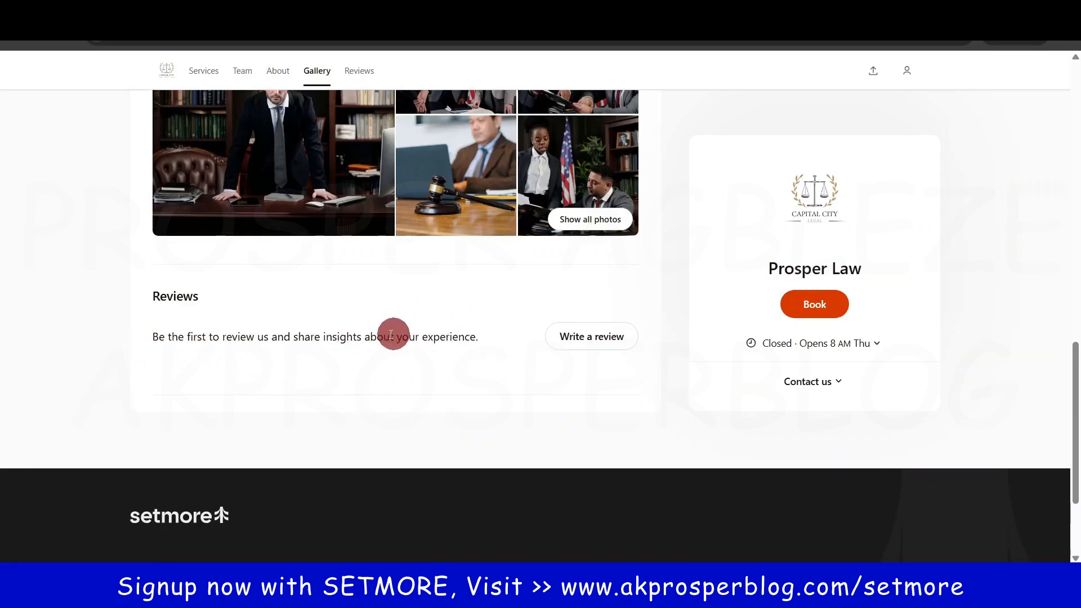
scroll(371, 315, up, 9)
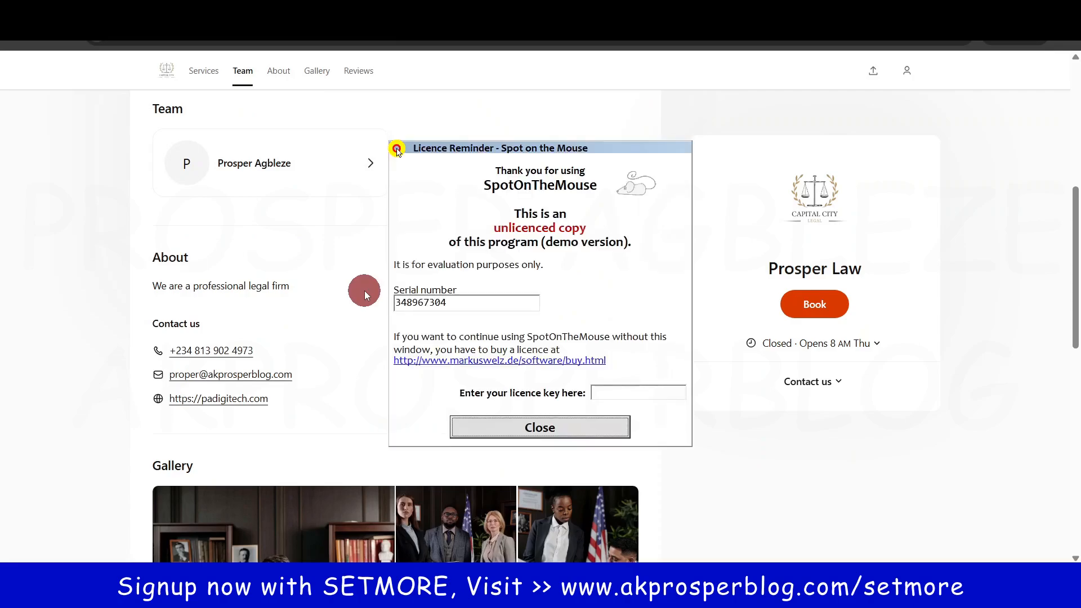
scroll(363, 291, up, 3)
click(529, 428)
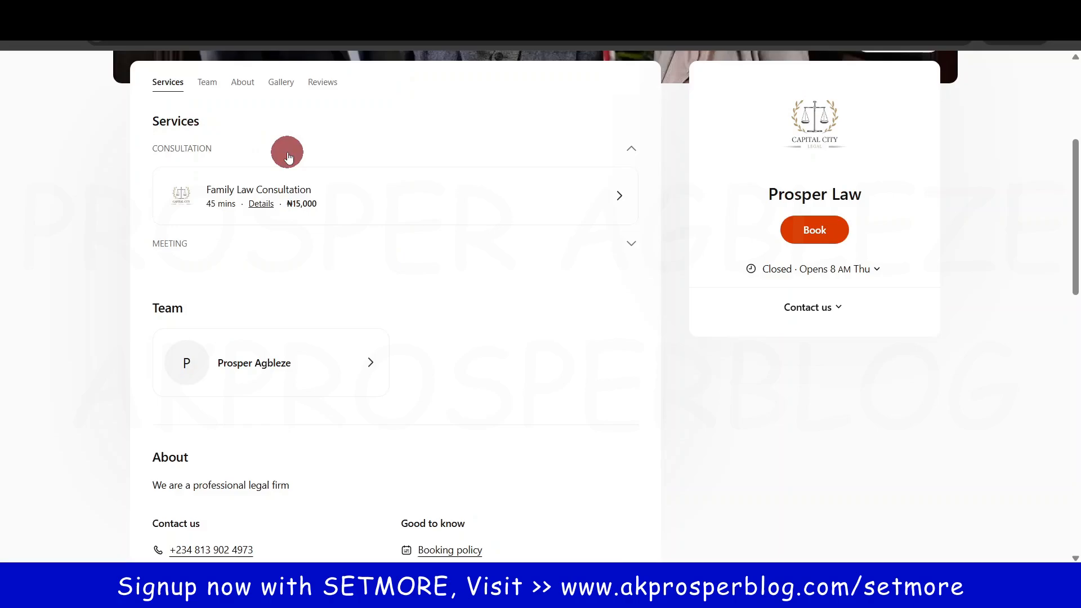
Step: Book the Family Law Consultation for Thursday 15 May 2025 at 9:00 AM
click(443, 200)
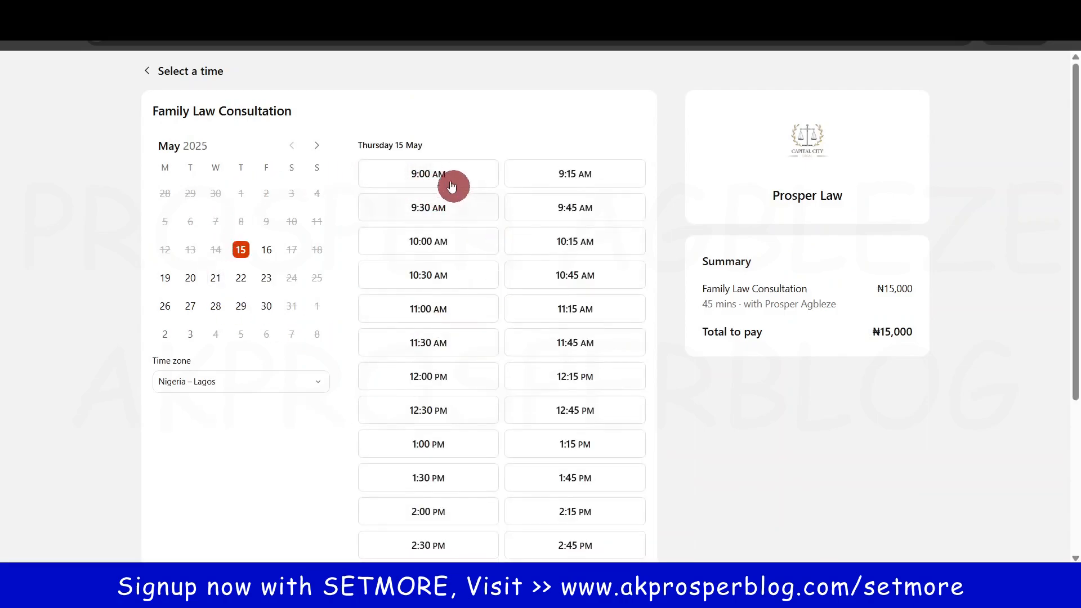
click(239, 251)
click(439, 180)
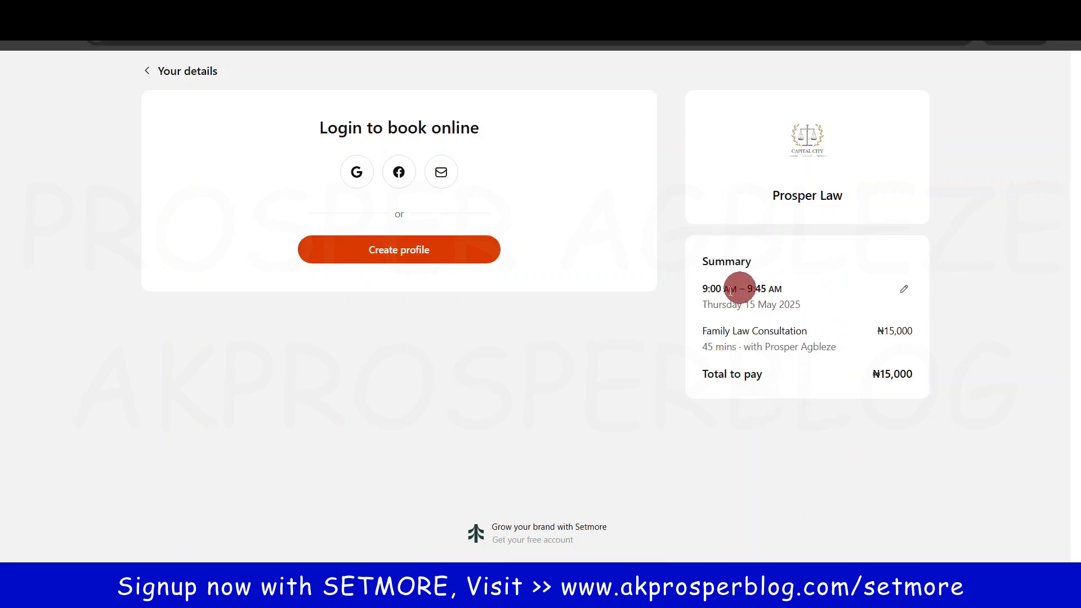
Step: Sign up a customer profile, autofill the phone and Lagos 100001 address, and add the short note 'Note'
click(394, 256)
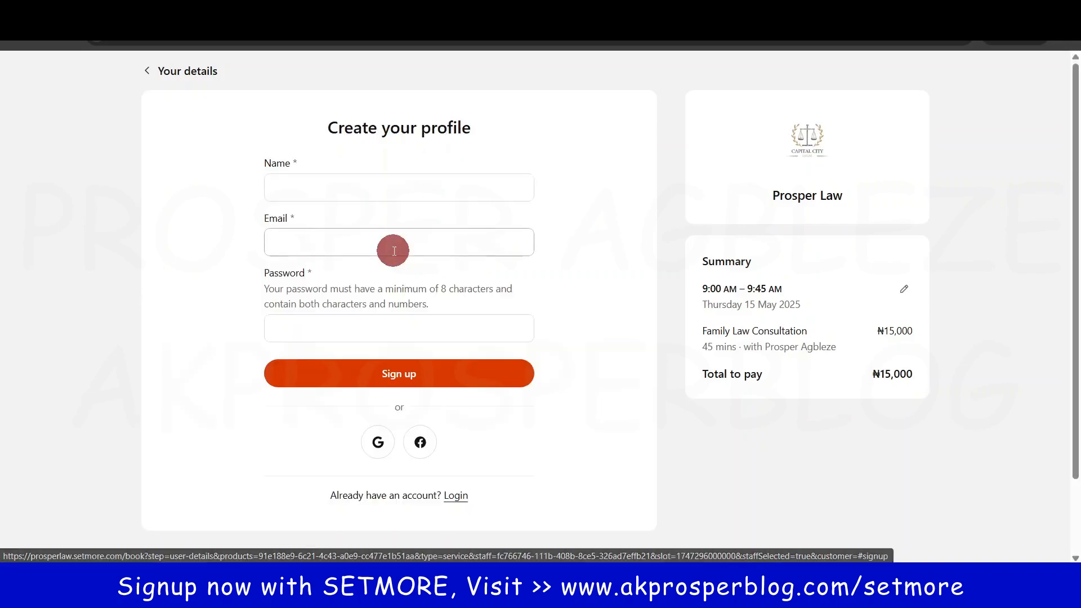
click(382, 186)
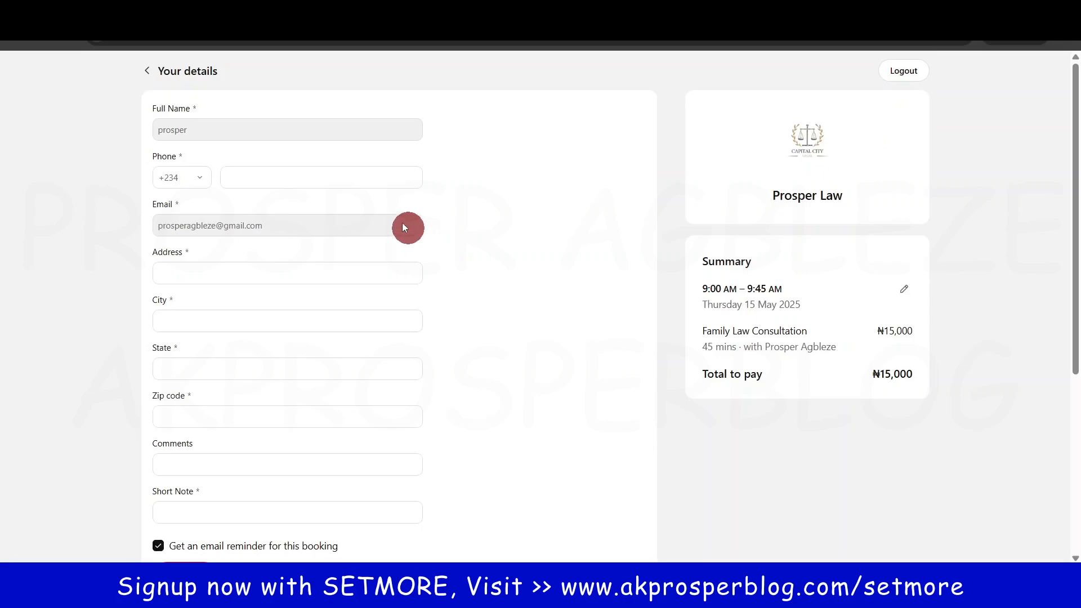
click(276, 177)
click(388, 365)
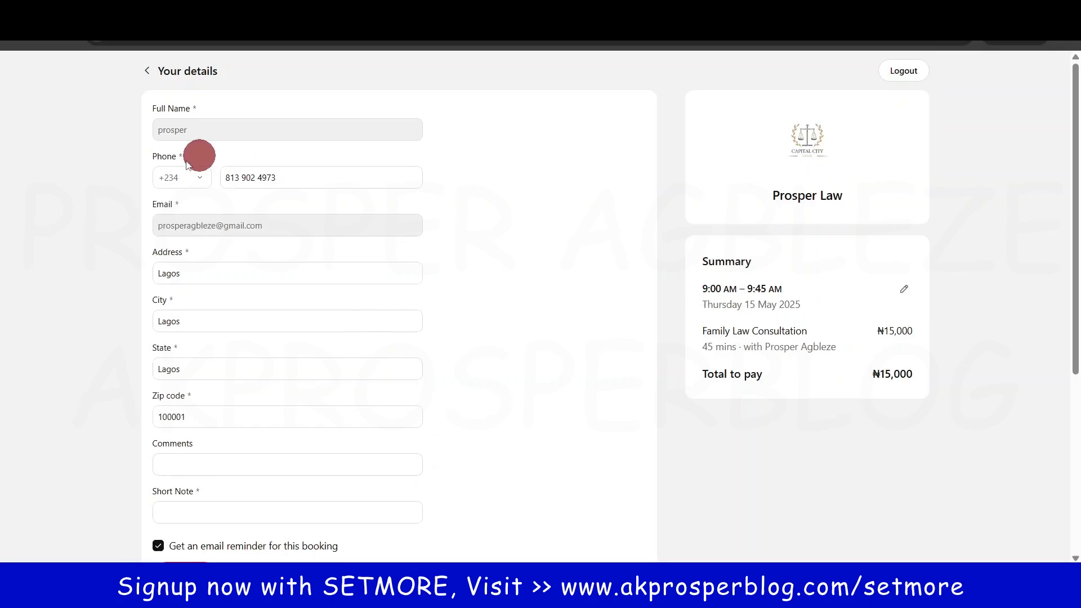
click(208, 518)
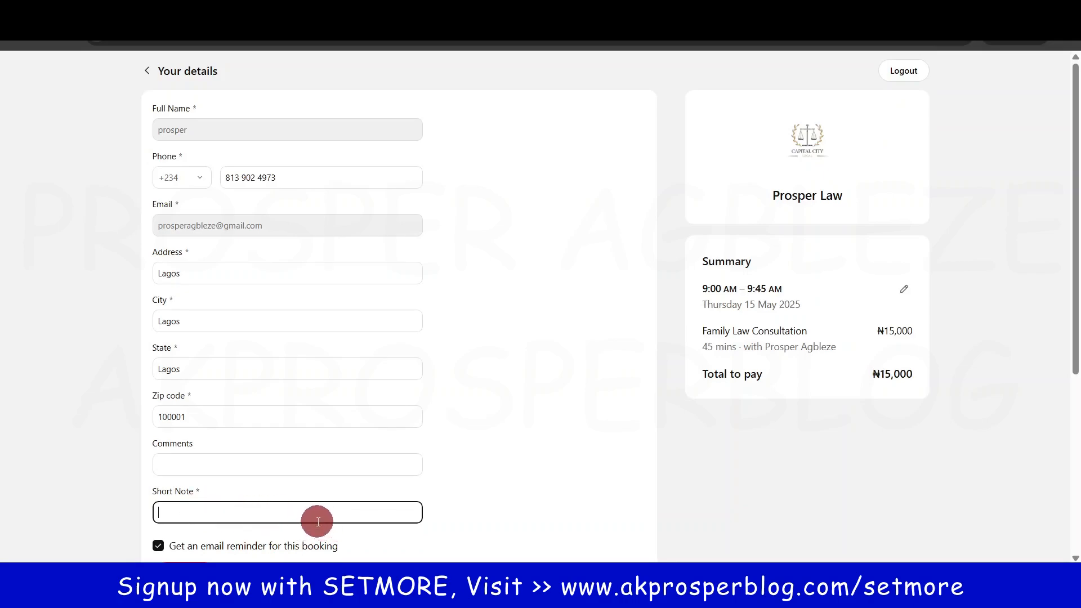
text(Note)
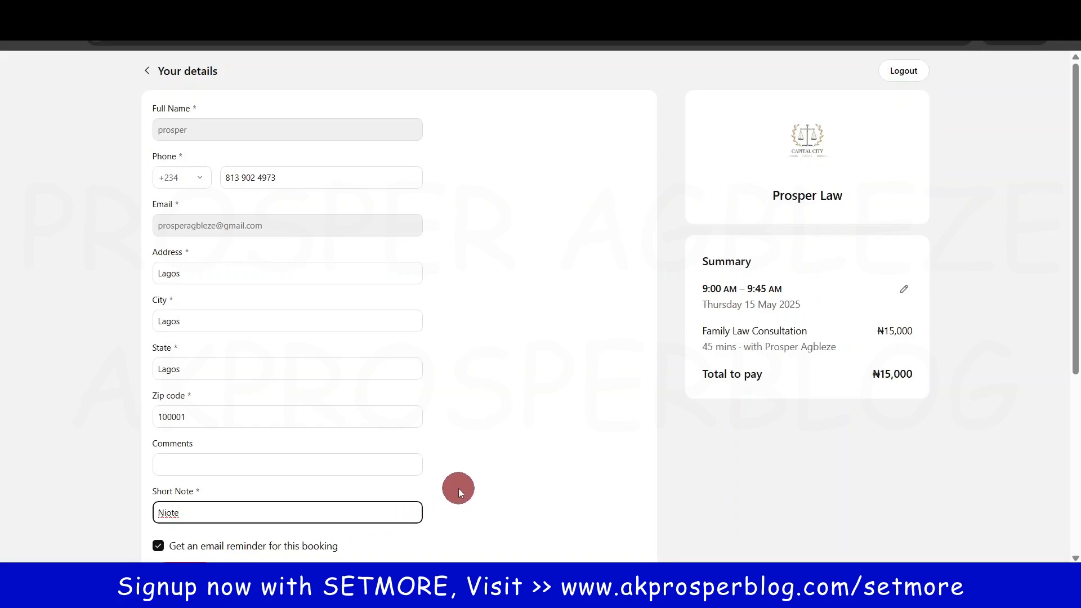
scroll(458, 488, down, 3)
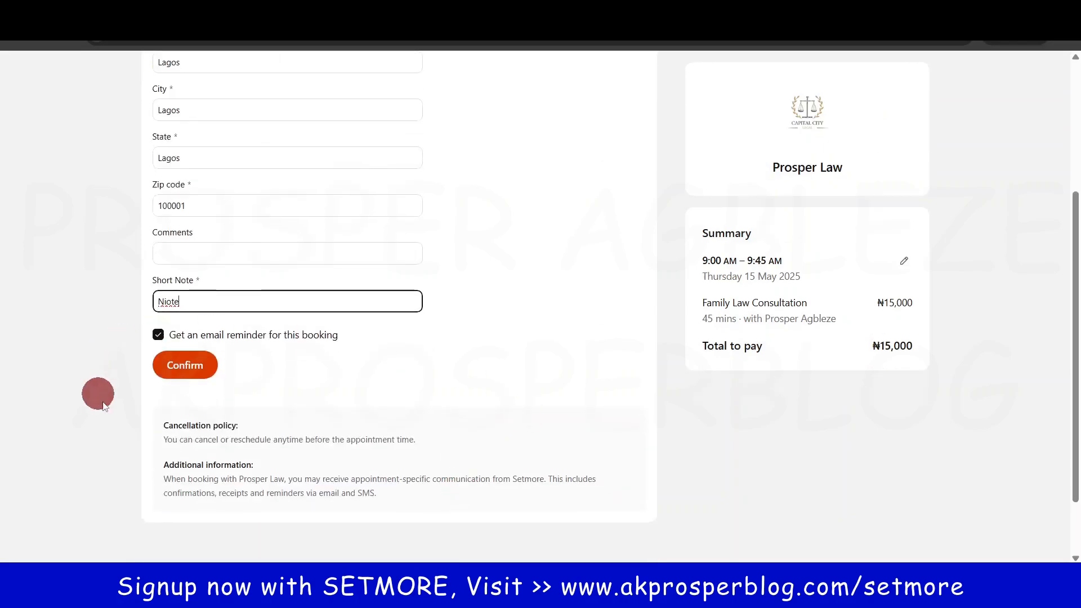
Step: Confirm the 15 May 9:00–9:45 AM booking and review the Booking confirmed page
click(185, 365)
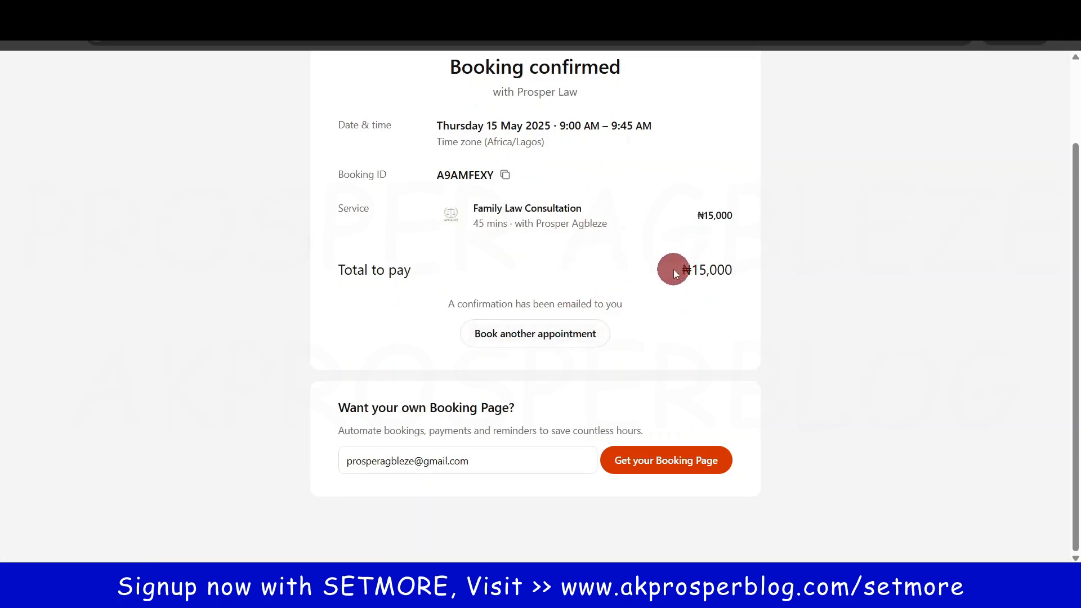
scroll(658, 271, up, 2)
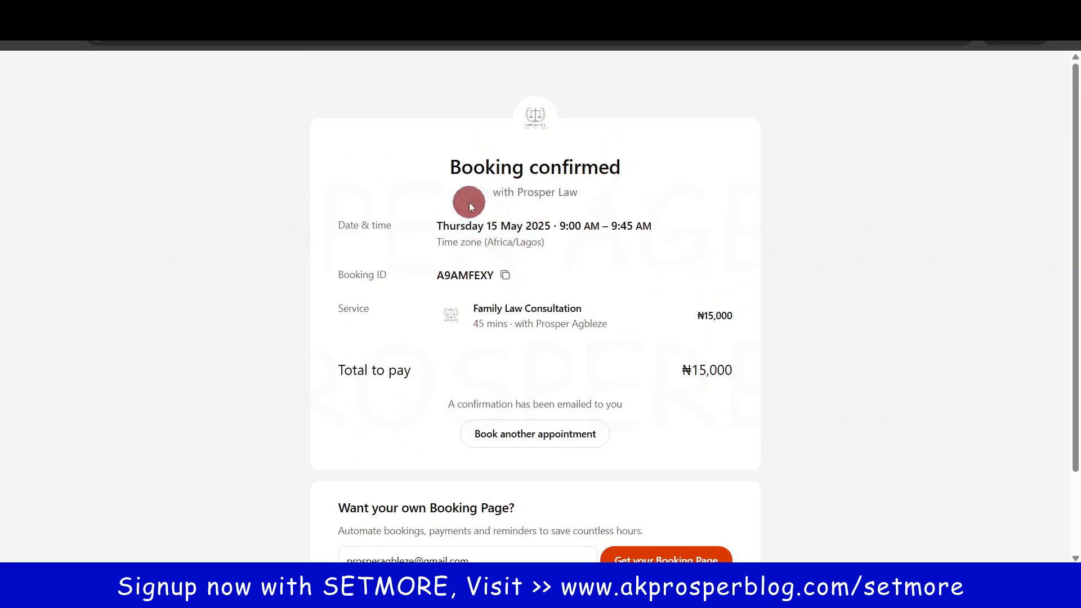
scroll(708, 383, down, 1)
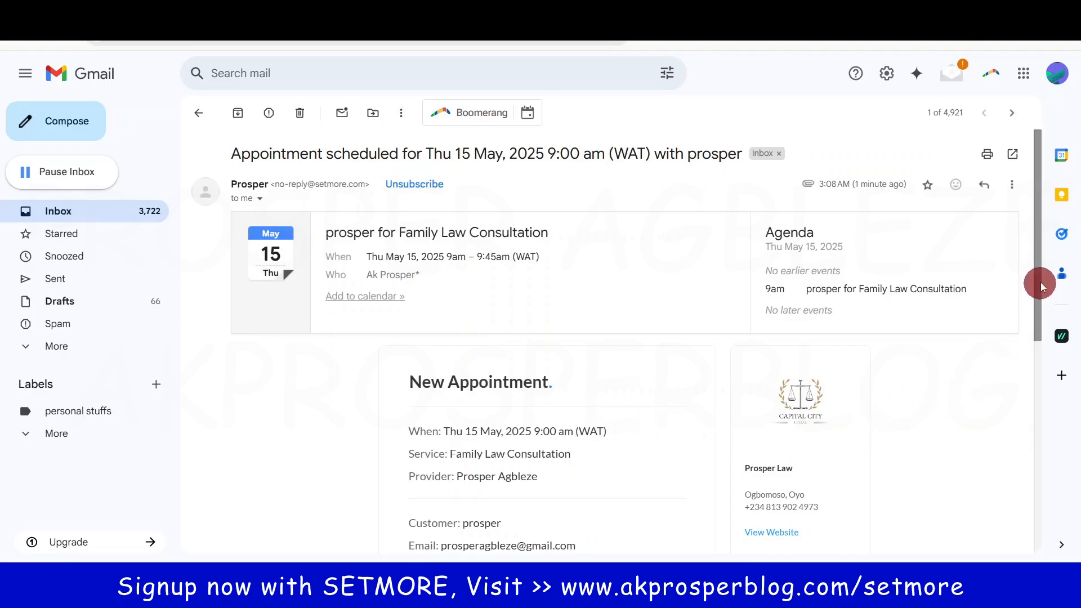
Step: Read through the New Appointment email's customer and booking details, then return to Setmore
drag(1038, 283, 1038, 361)
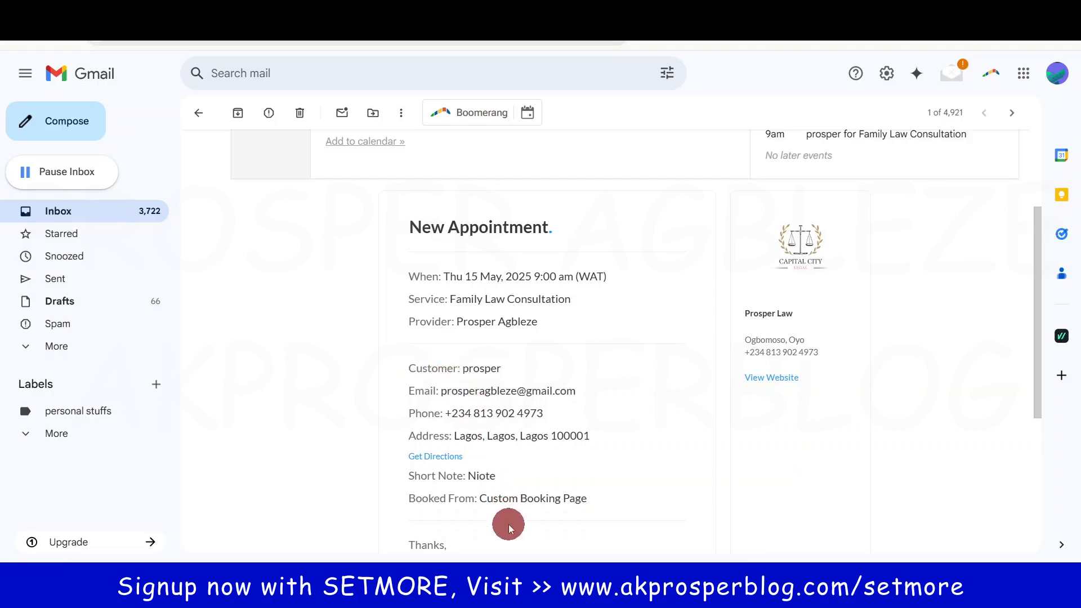
drag(408, 368, 552, 502)
click(625, 468)
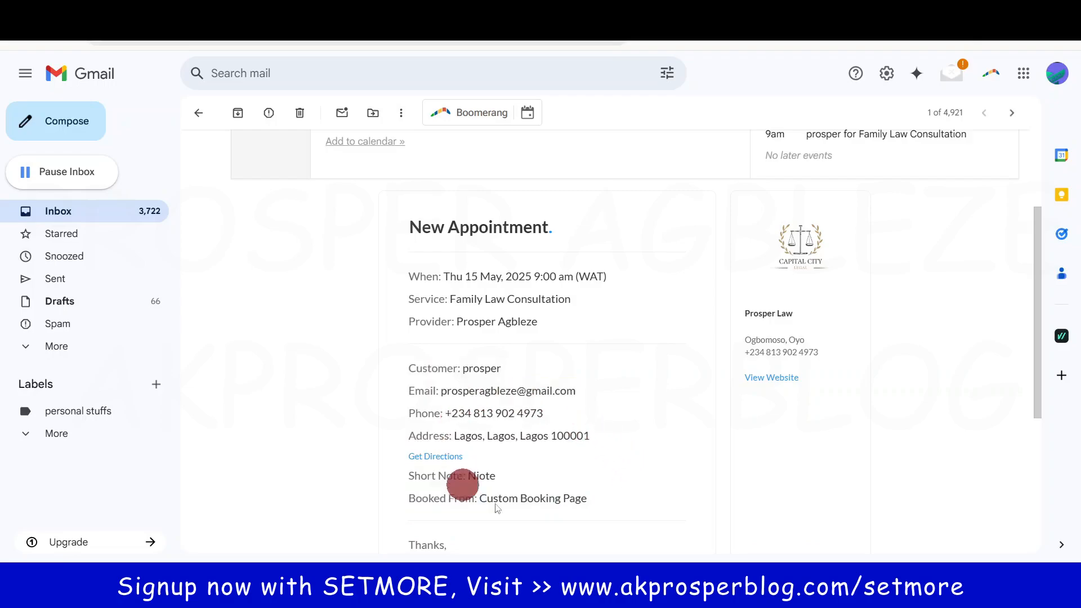
drag(1039, 323, 1033, 246)
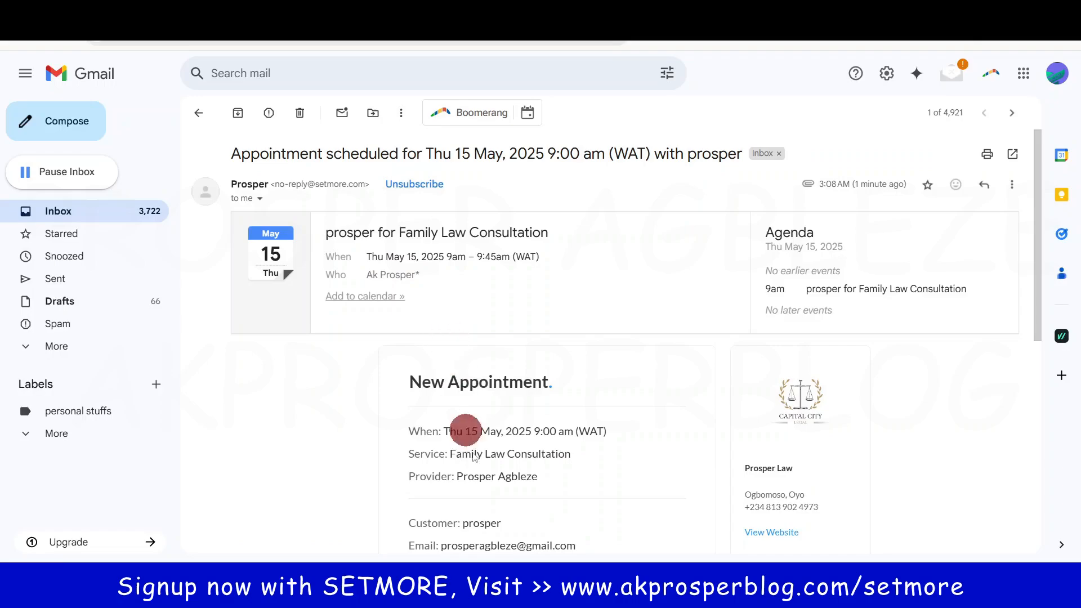
mouse_move(478, 588)
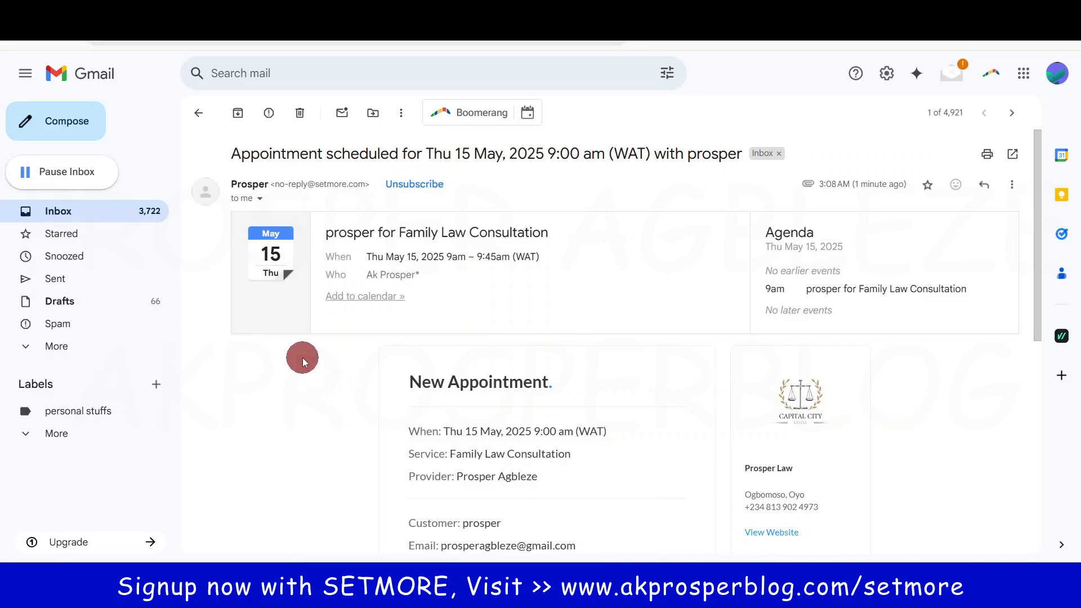
click(225, 13)
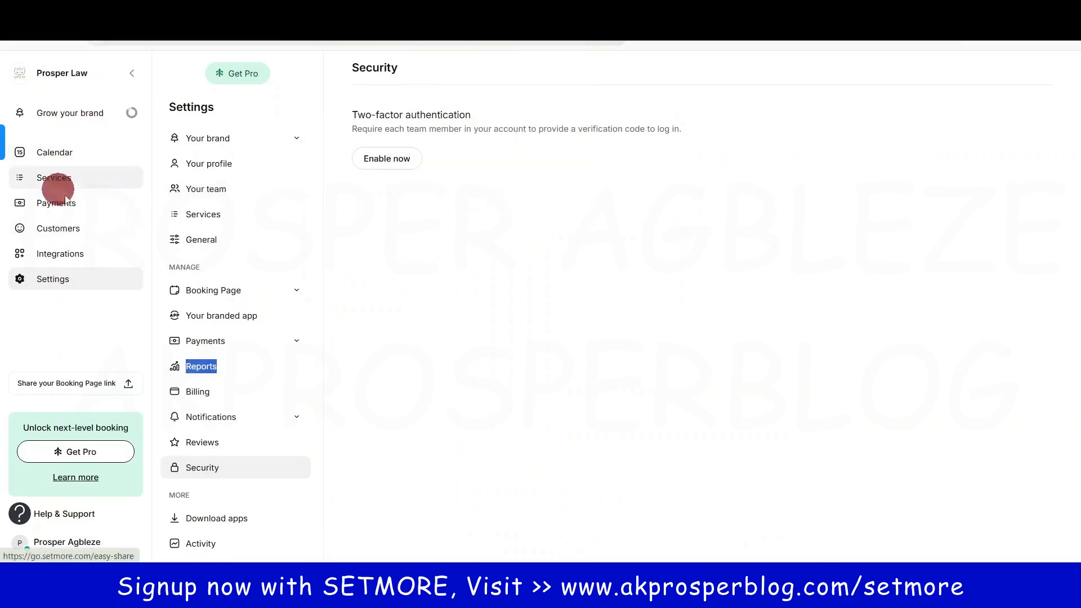
Step: Open the Thursday 15 May 9 AM Family Law Consultation's details in the calendar, then go to Services
click(73, 159)
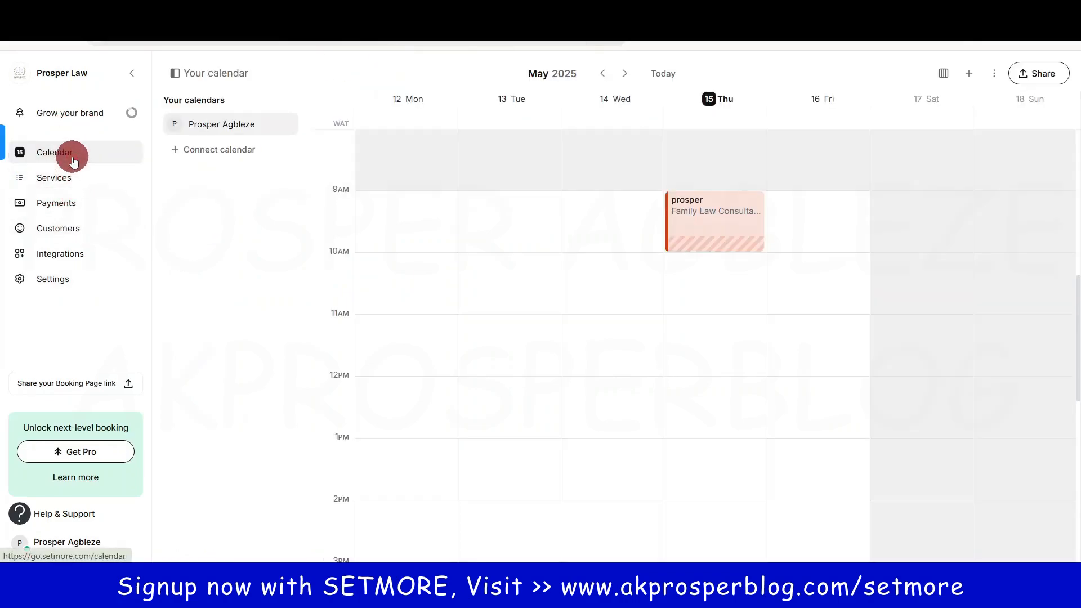
click(701, 221)
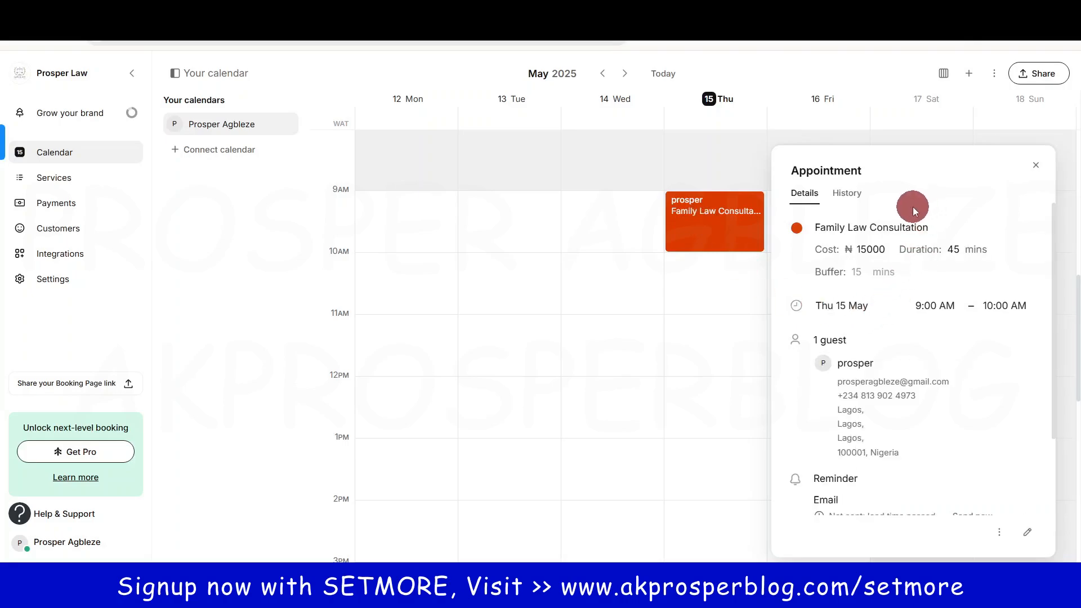
scroll(896, 315, down, 2)
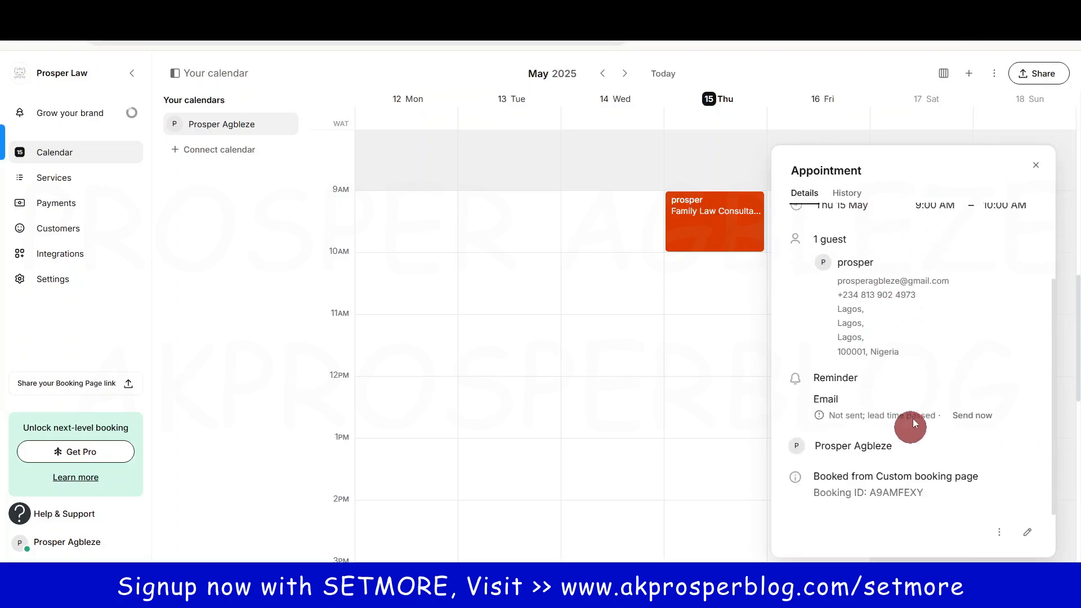
scroll(901, 353, up, 2)
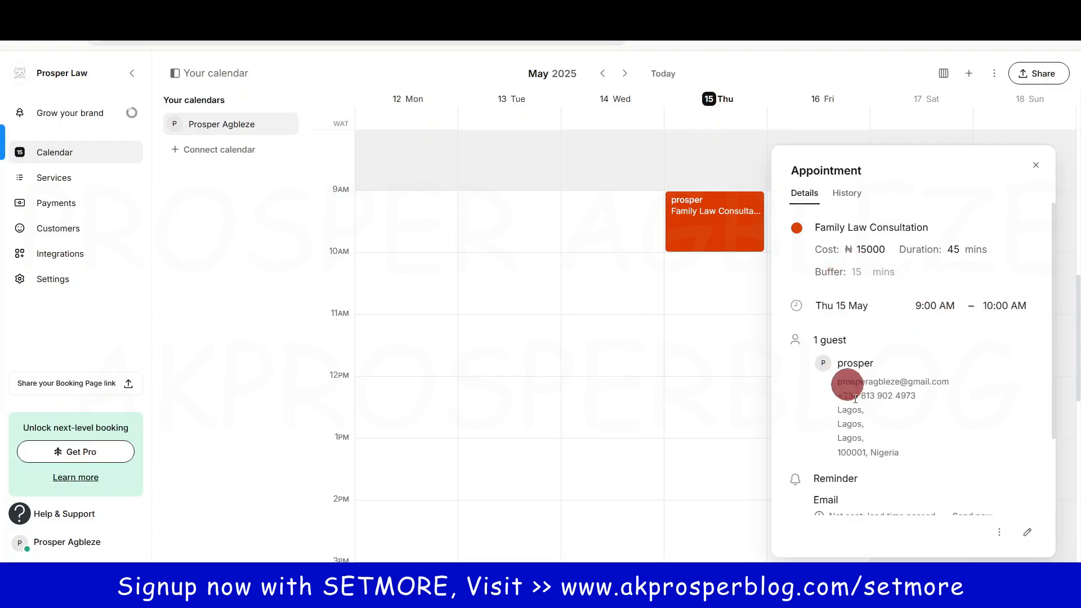
scroll(866, 444, down, 2)
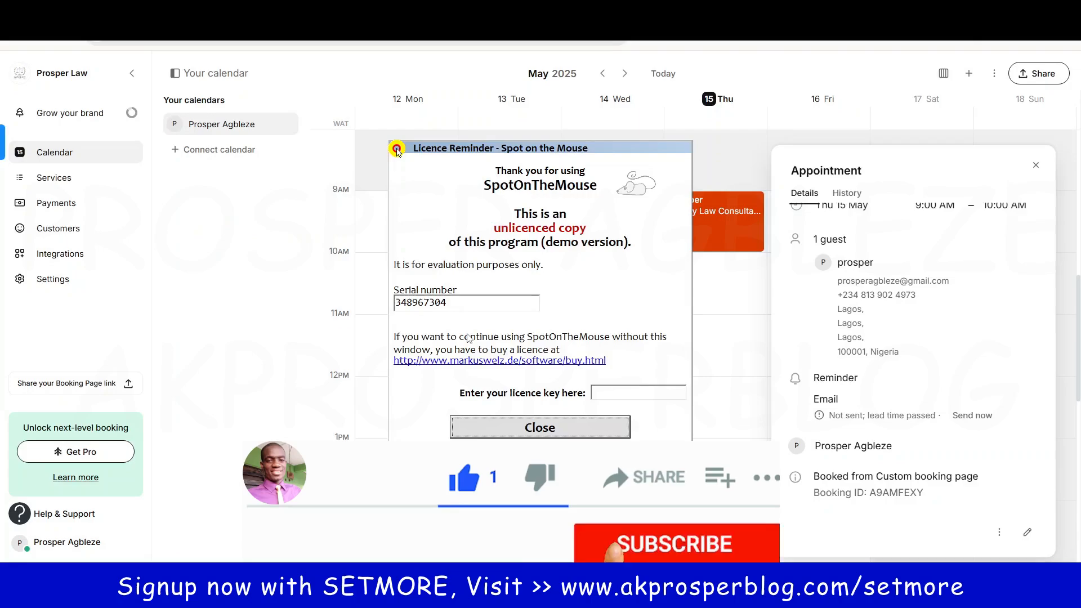
click(512, 425)
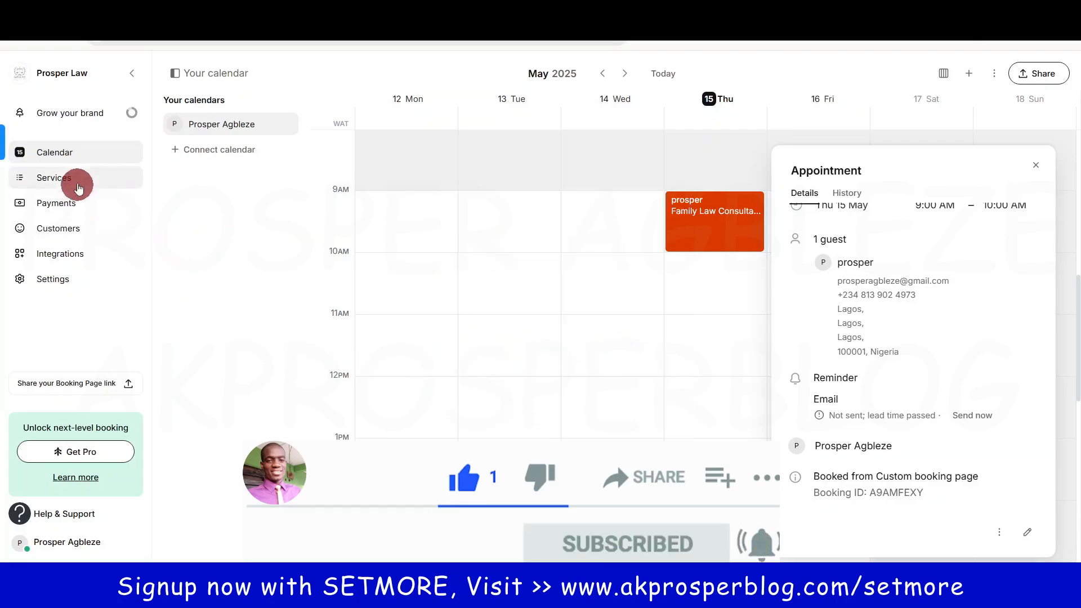
click(79, 188)
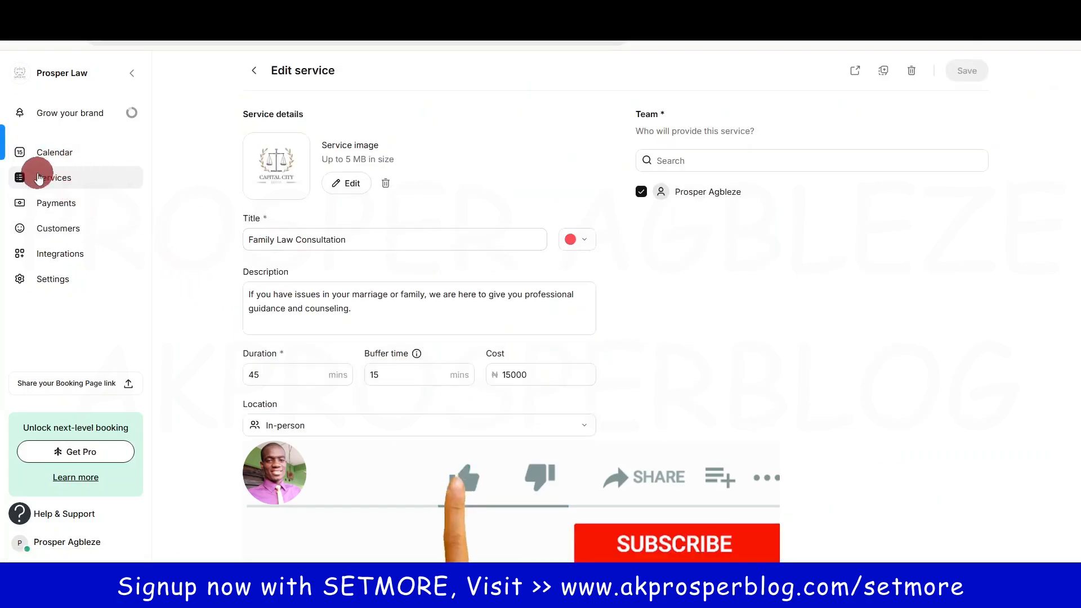
Step: Go back from Edit service to the Services & classes list showing all four services
click(254, 71)
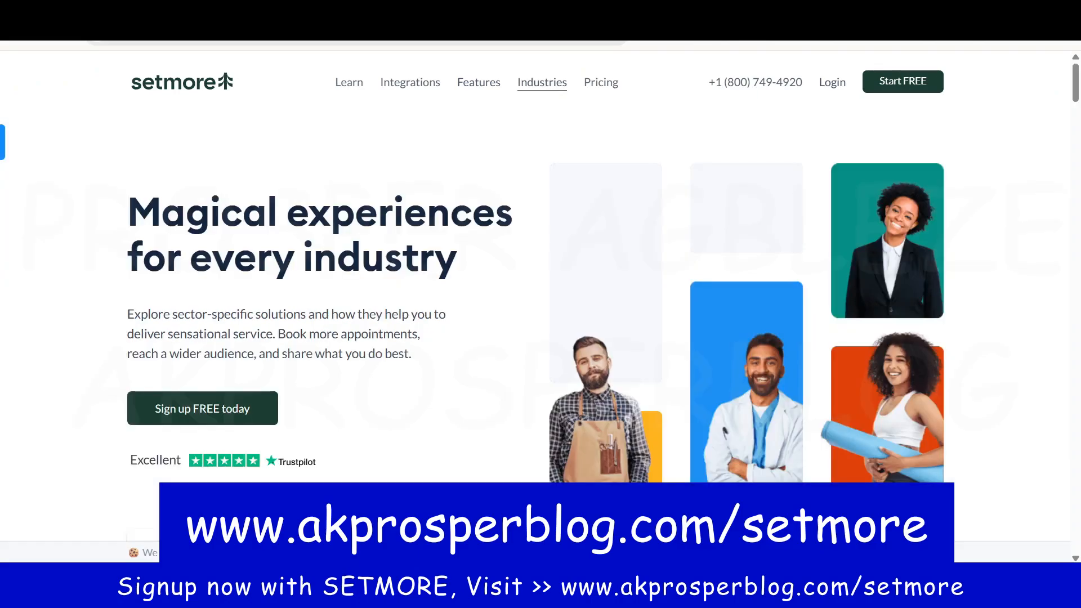
Step: Go from the Setmore home page down to the Pricing plans and close the support chat
click(167, 89)
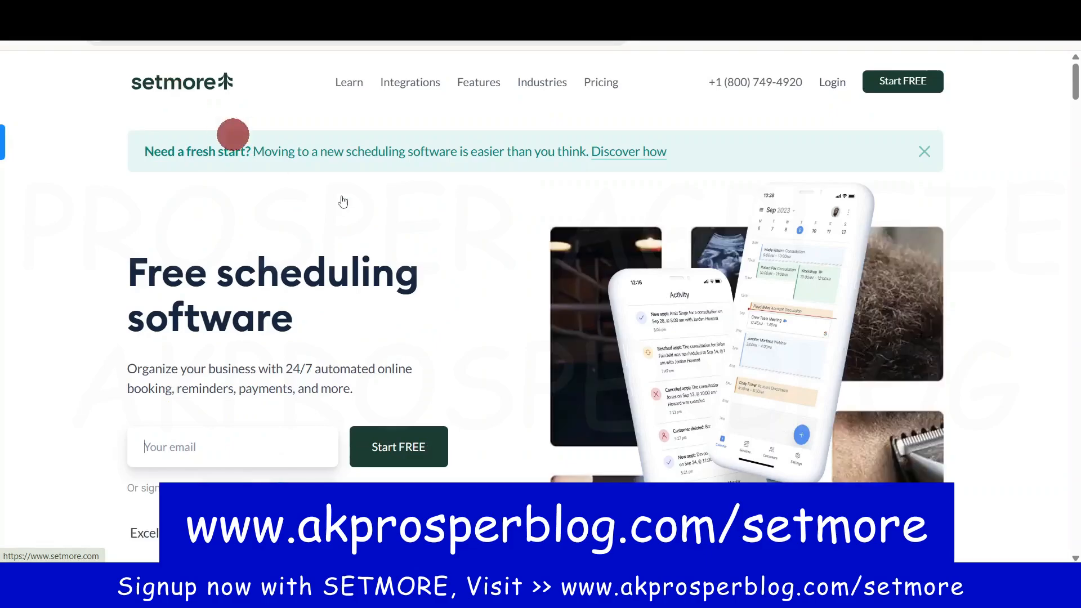
drag(1075, 87, 1074, 394)
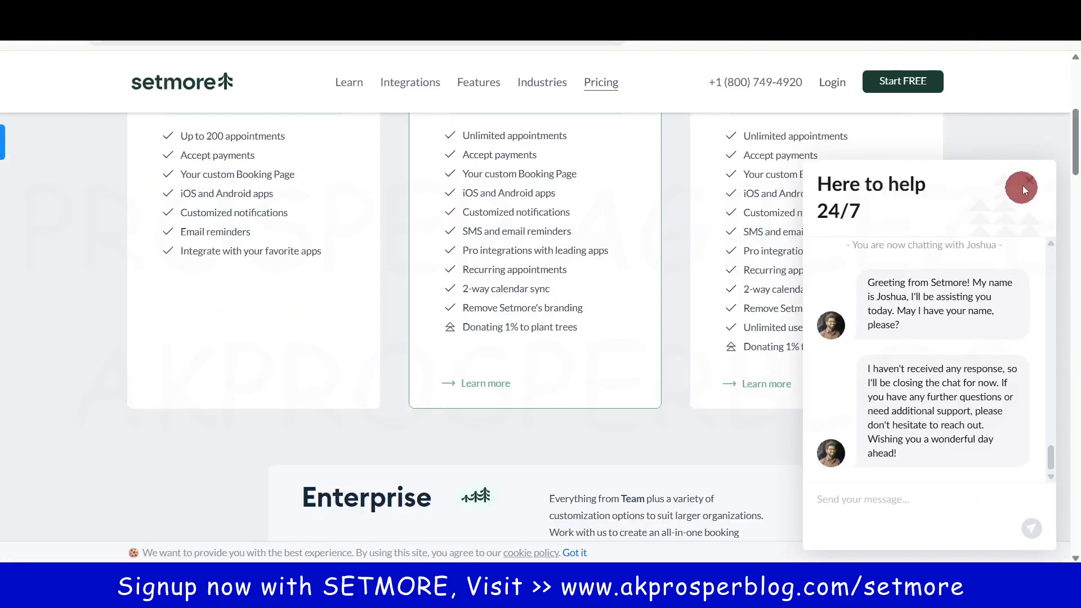
click(1028, 182)
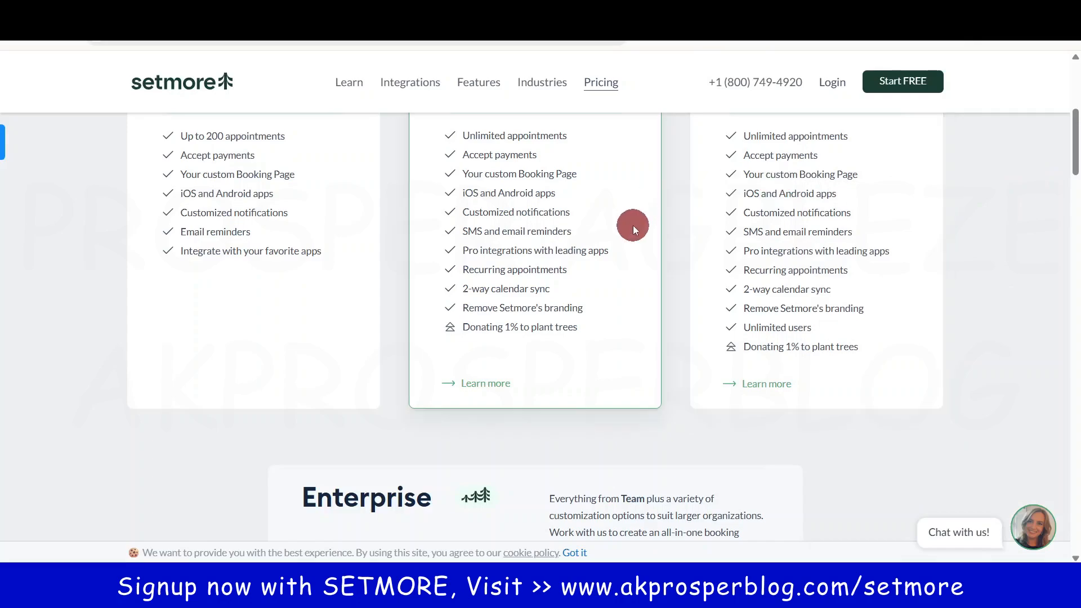